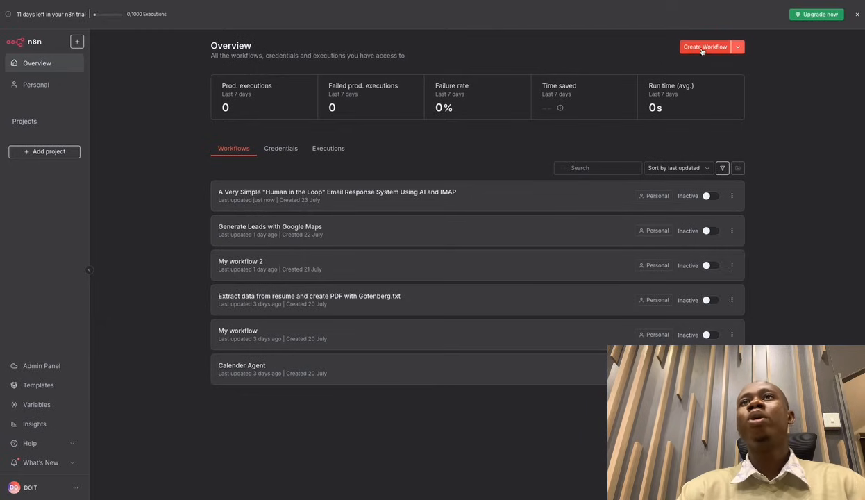
Create a new blank workflow from the n8n Overview page.
click(705, 47)
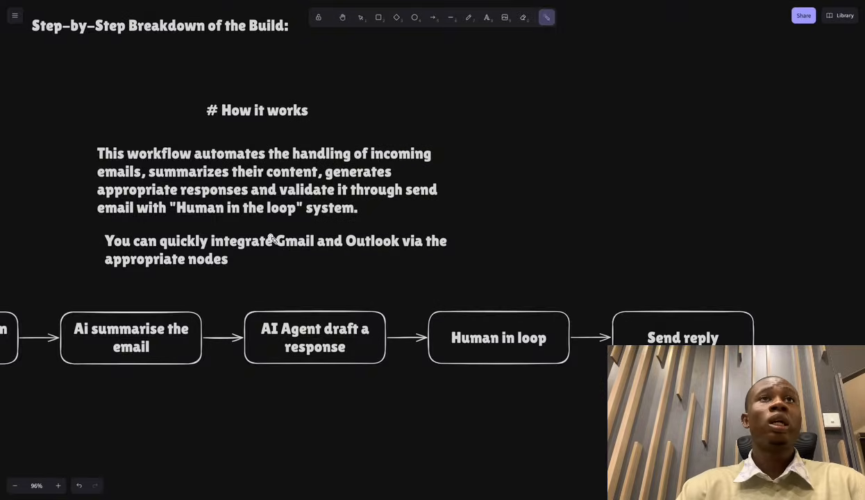
Zoom out on the Excalidraw email-flow diagram and trace the 'someone sends an email' box.
scroll(270, 239, left, 5)
scroll(251, 245, down, 5)
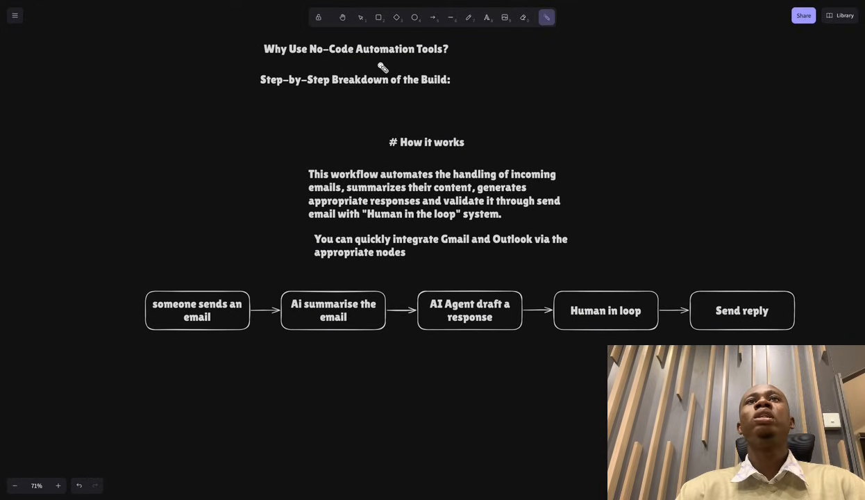
click(378, 2)
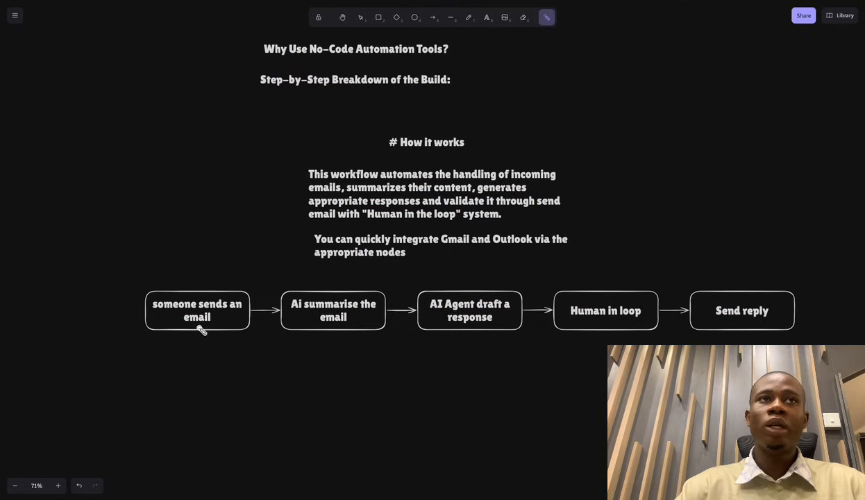
drag(158, 324, 227, 325)
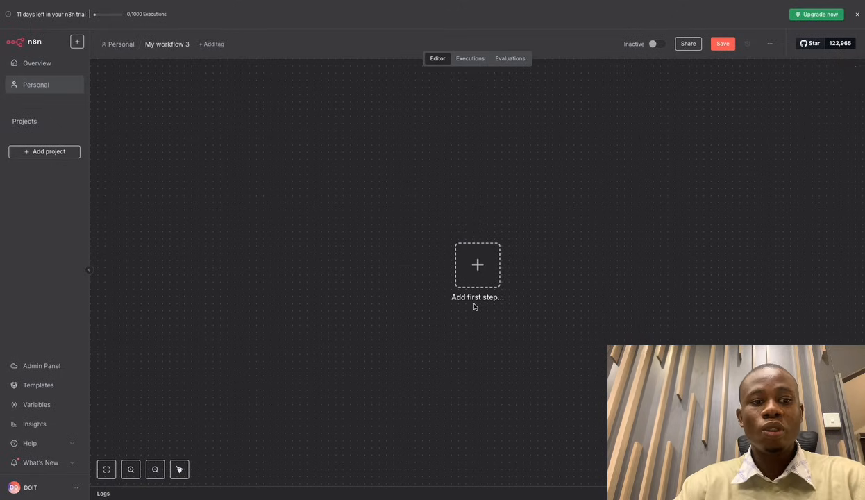
Add an On a schedule trigger, delete it again, and bring the trigger list back.
click(475, 305)
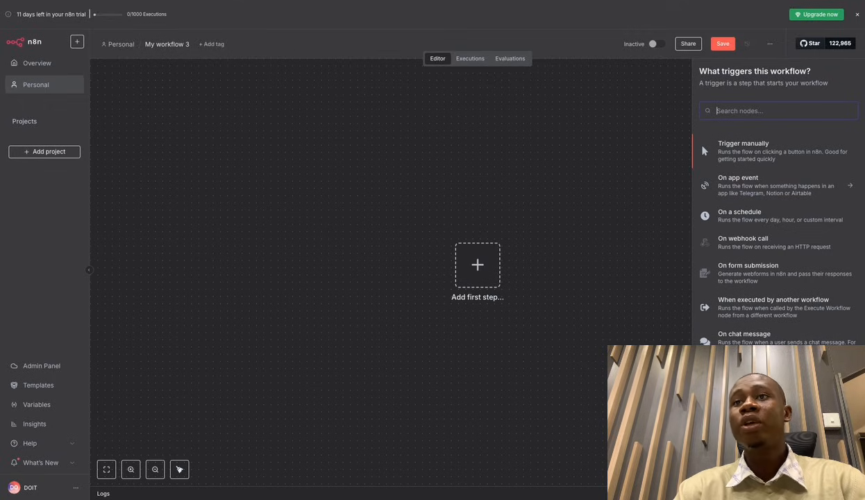
click(778, 219)
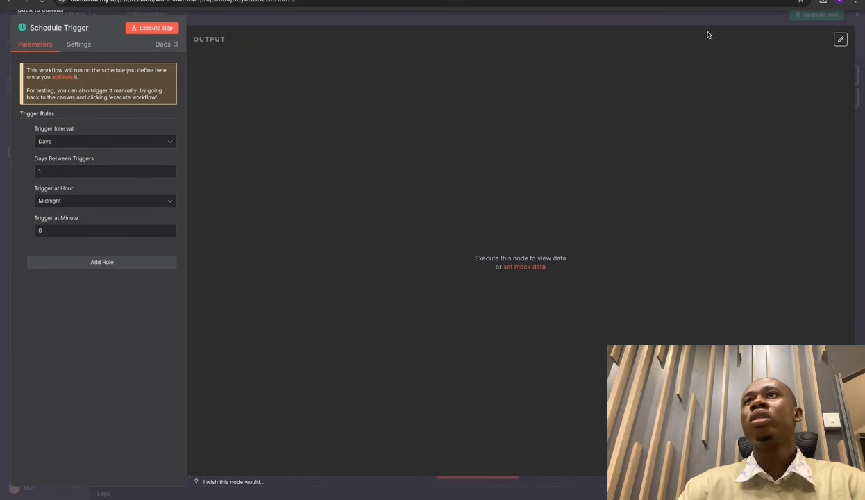
click(680, 19)
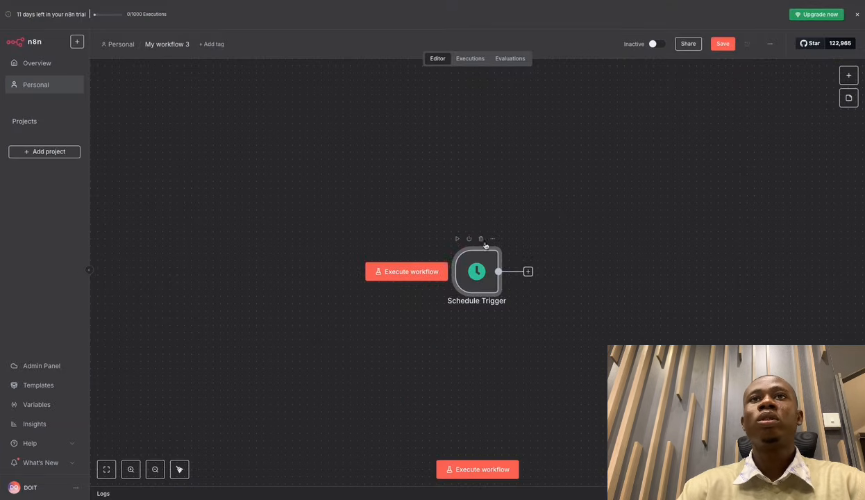
click(480, 239)
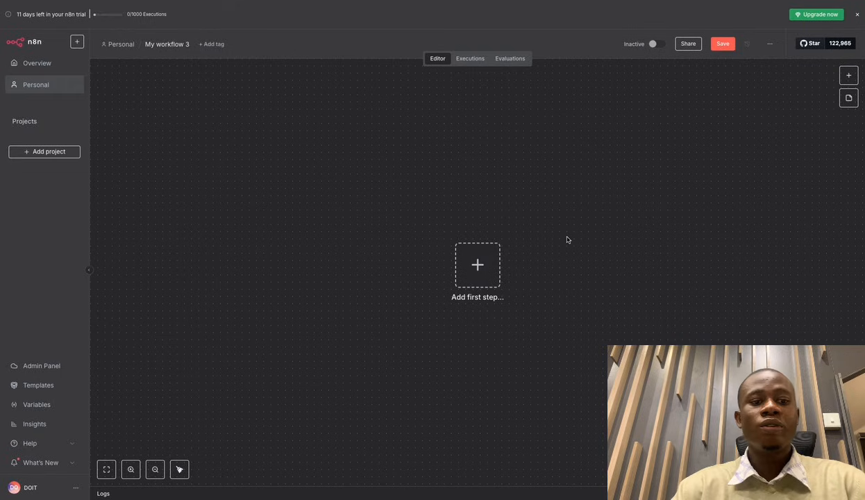
key(Tab)
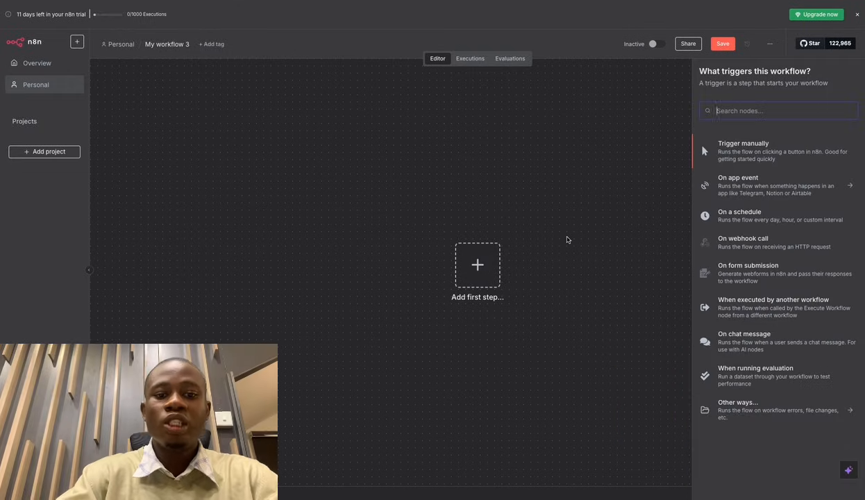
Search the nodes for 'gmail' and open the Gmail node's triggers and actions.
text(gema)
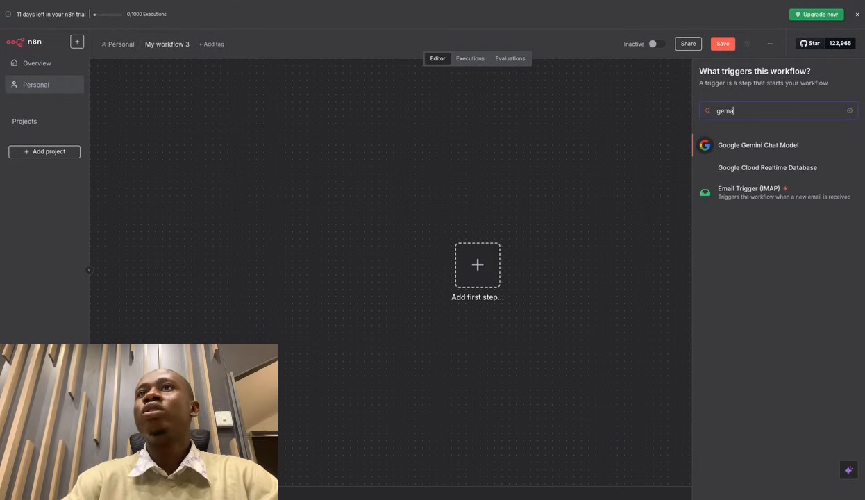
key(BackSpace)
key(BackSpace)
key(BackSpace)
key(BackSpace)
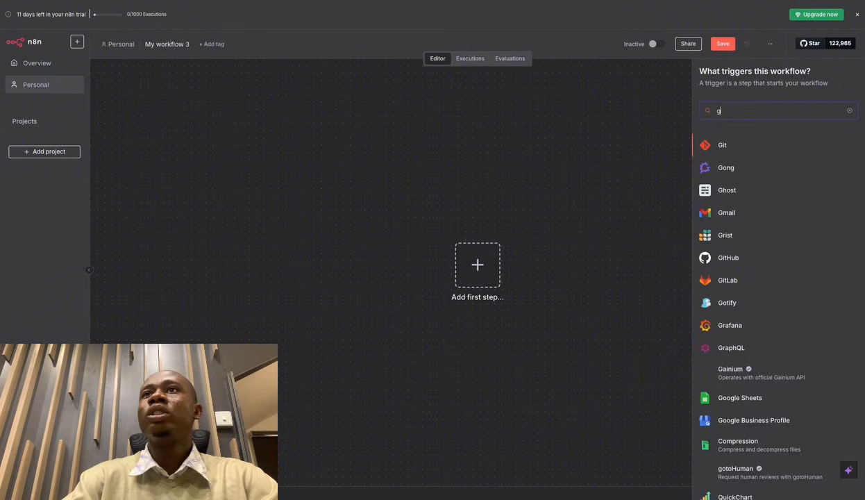
text(gmail)
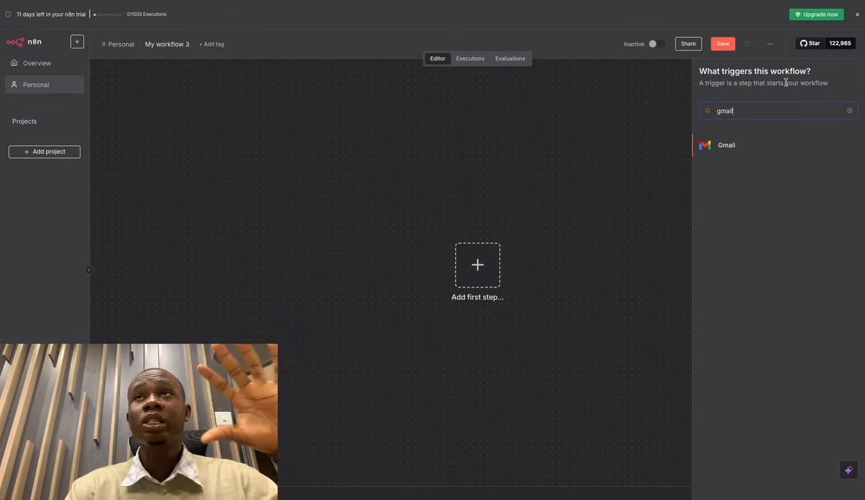
click(726, 146)
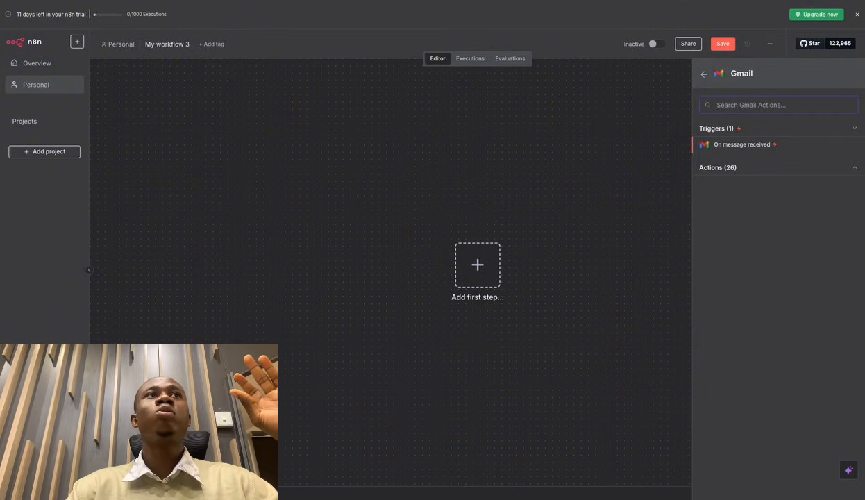
Check the email-arrival step on the whiteboard, then add Gmail's On message received trigger.
click(154, 0)
drag(156, 320, 228, 319)
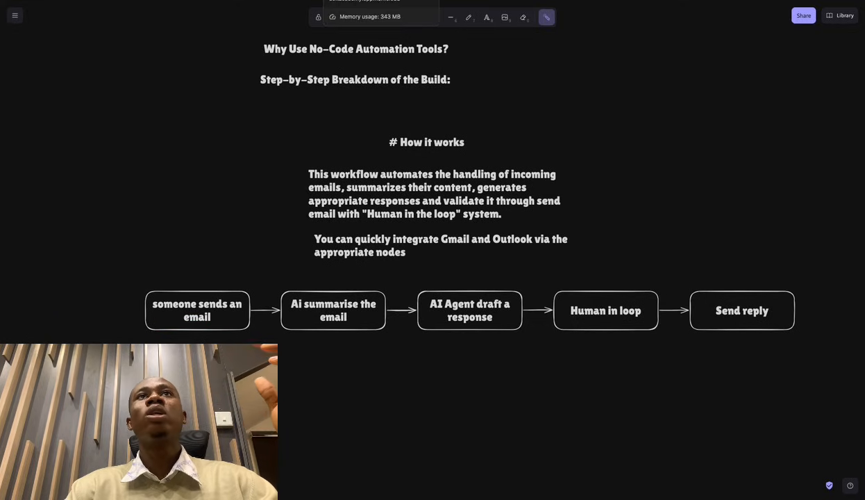
click(354, 0)
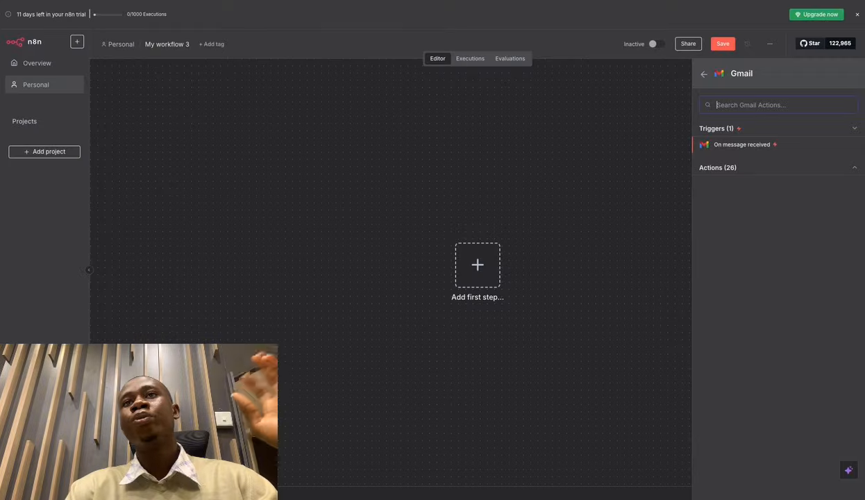
click(739, 145)
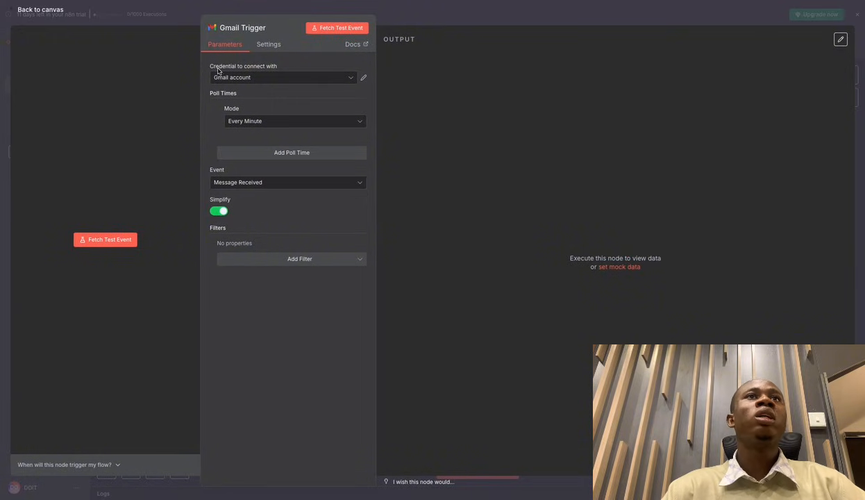
Open the Gmail Trigger's credential dropdown.
click(331, 77)
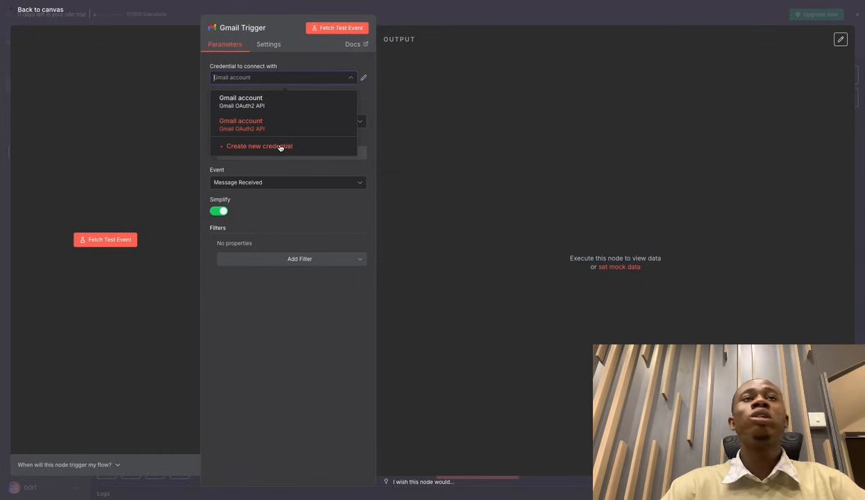
Create a new Gmail OAuth2 credential by signing in with Google and granting all Gmail permissions.
click(283, 147)
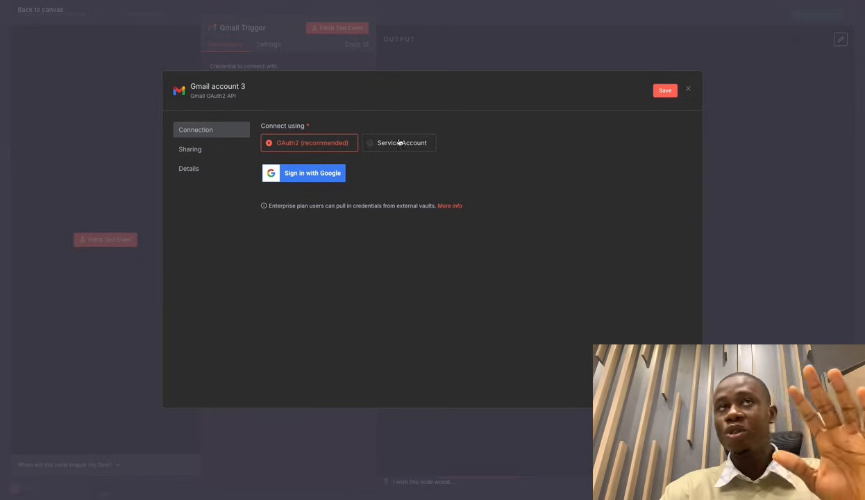
click(307, 175)
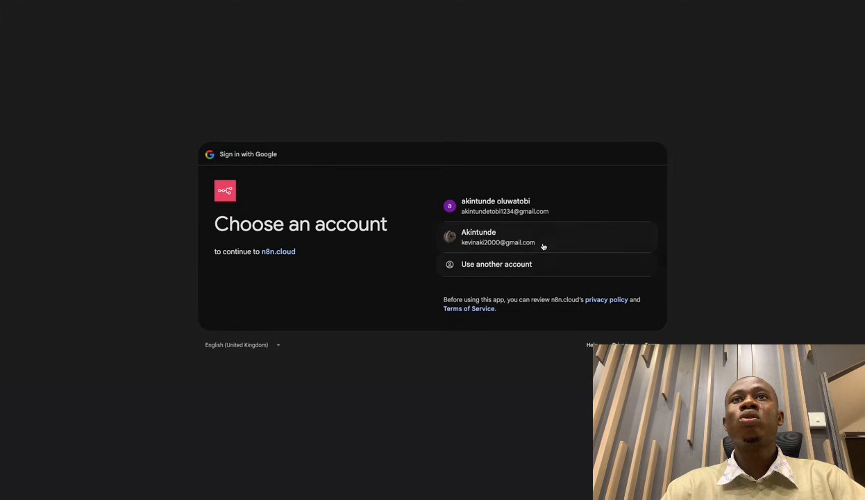
click(507, 202)
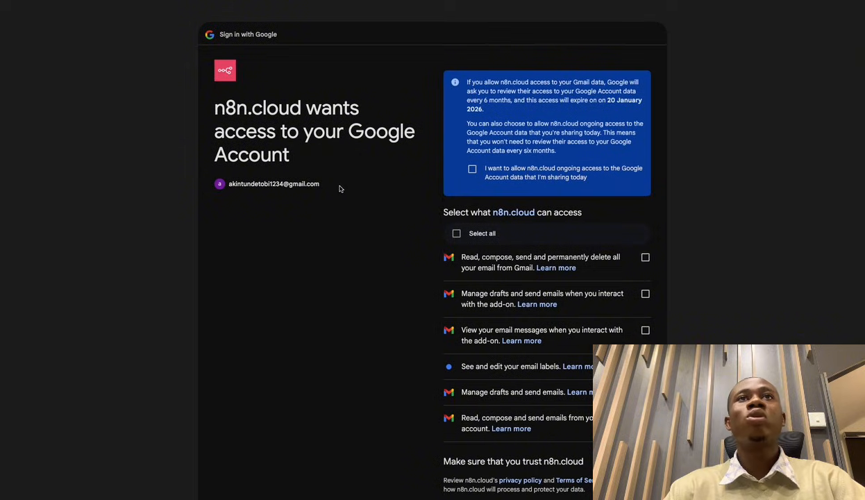
click(456, 233)
scroll(544, 313, down, 3)
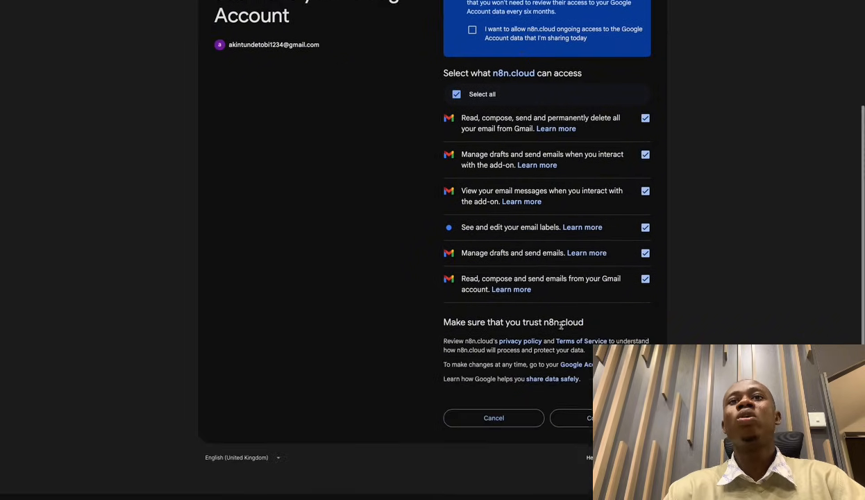
click(602, 425)
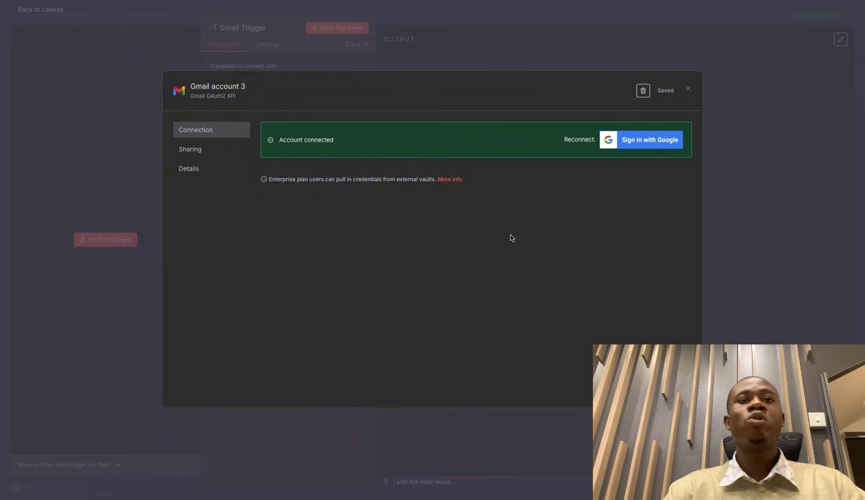
Switch the Gmail Trigger to the existing 'Gmail account' credential and close its settings.
click(466, 50)
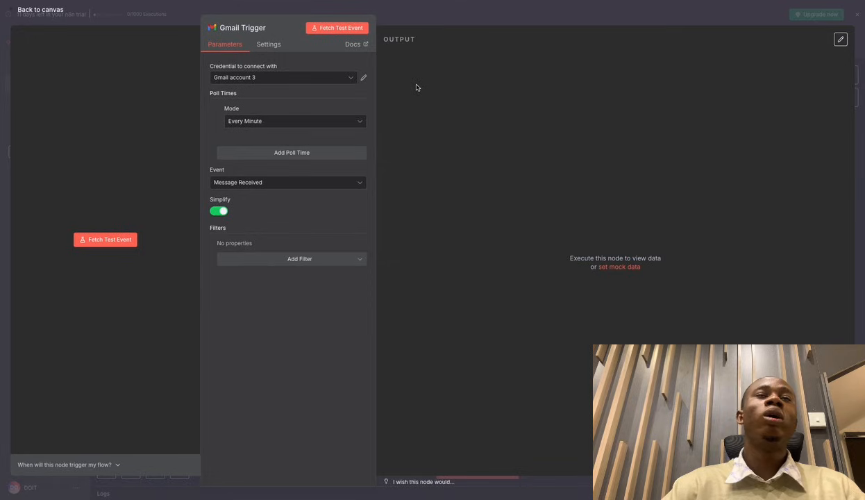
click(341, 77)
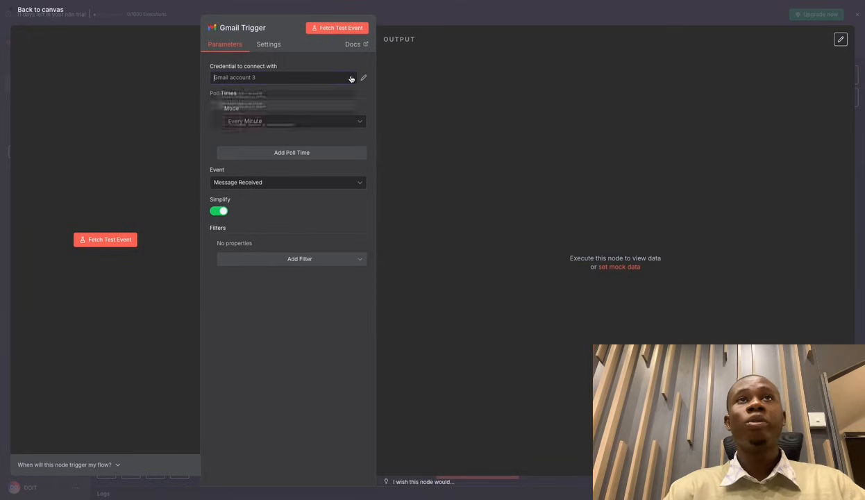
click(286, 106)
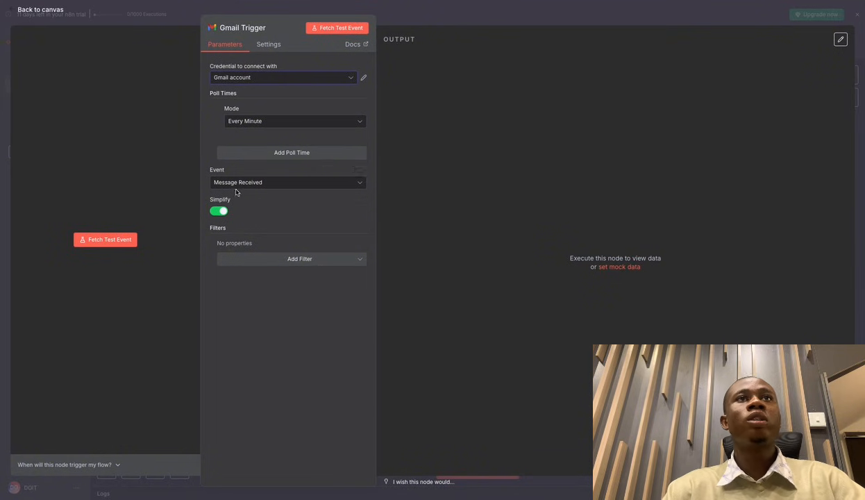
click(487, 23)
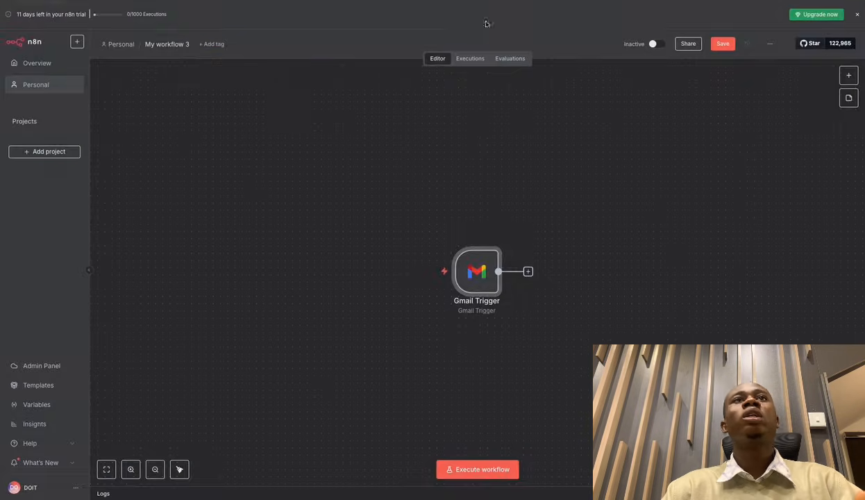
Reopen the Gmail Trigger to review polling frequencies, leaving it at every minute.
double_click(476, 271)
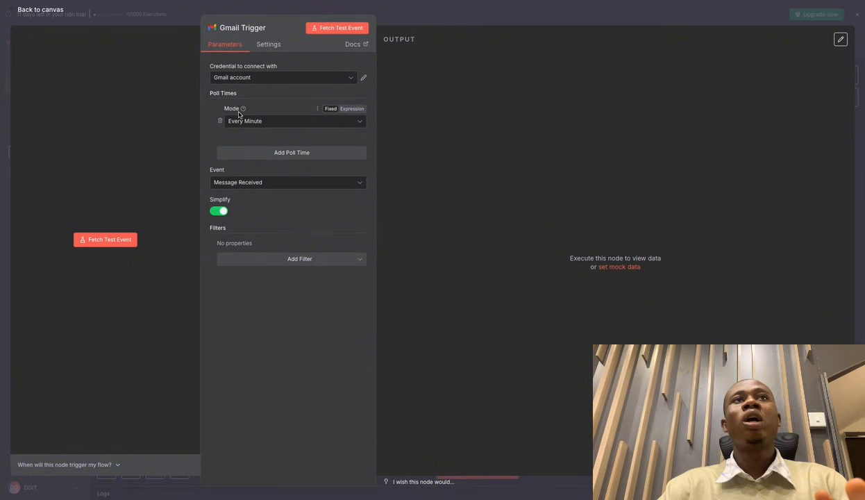
click(278, 122)
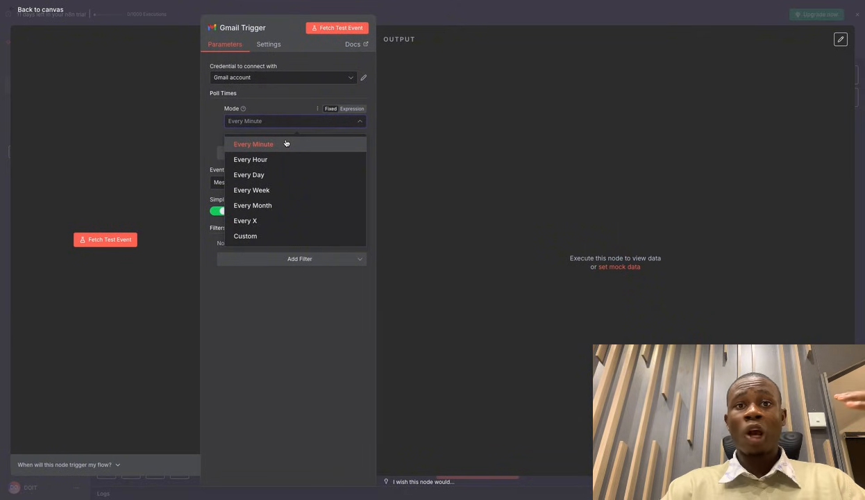
click(424, 23)
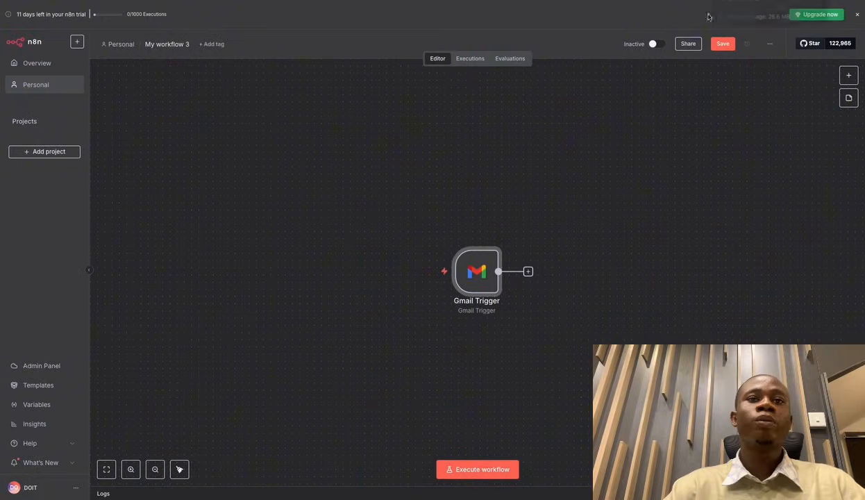
In a new Chrome tab, open the ChatGPT chat requesting a long marketing test email.
key(super+t)
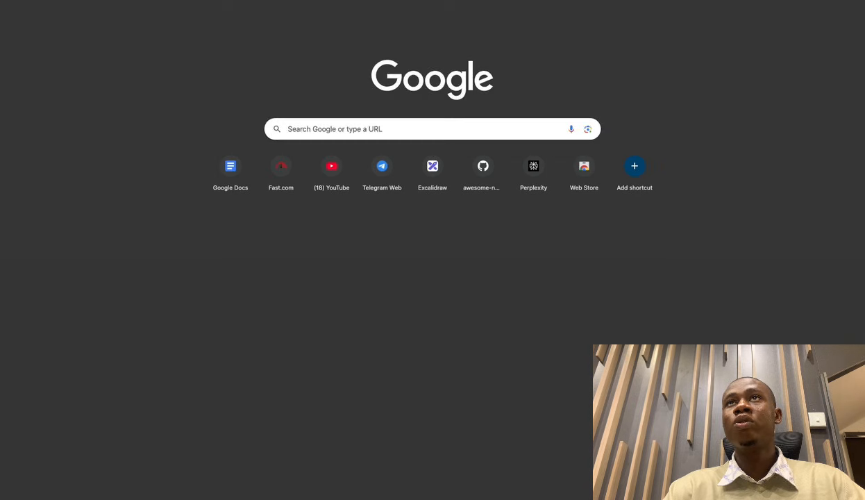
click(703, 0)
text(chatgpt)
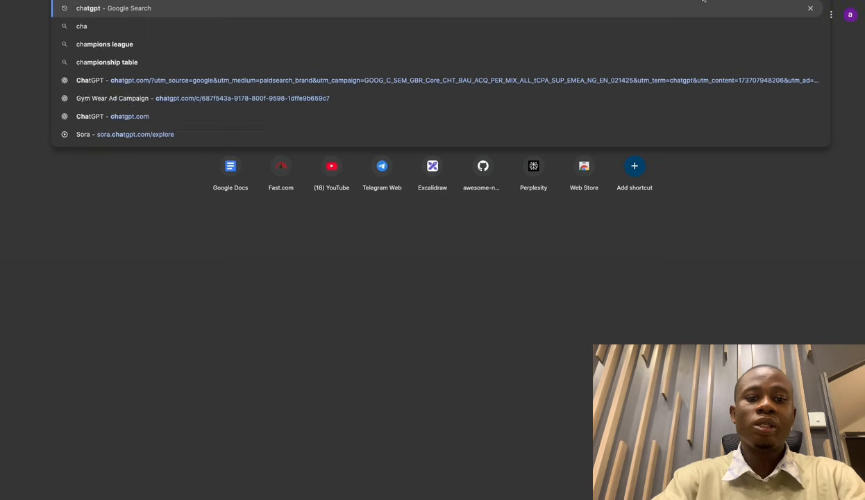
key(Return)
scroll(535, 274, up, 3)
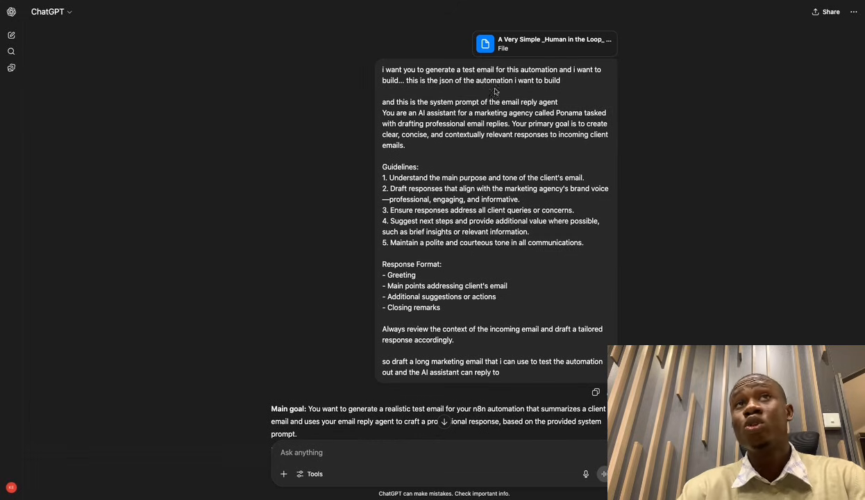
click(567, 81)
drag(567, 81, 380, 72)
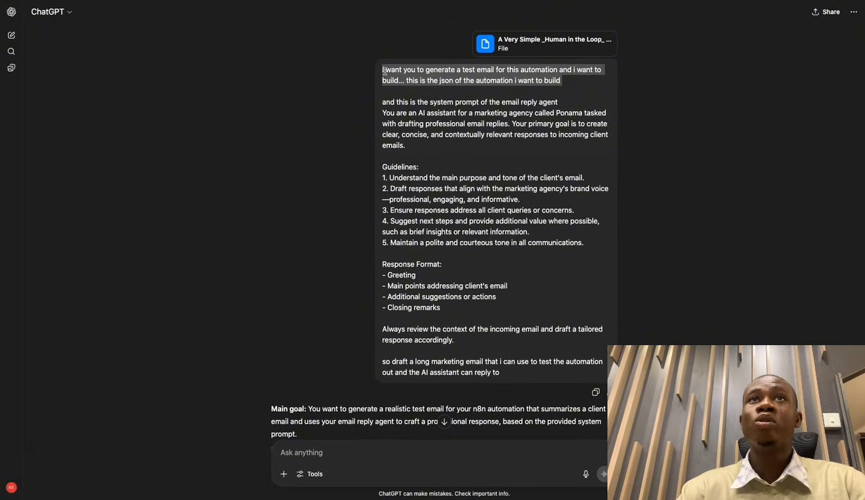
drag(383, 71, 548, 70)
click(552, 99)
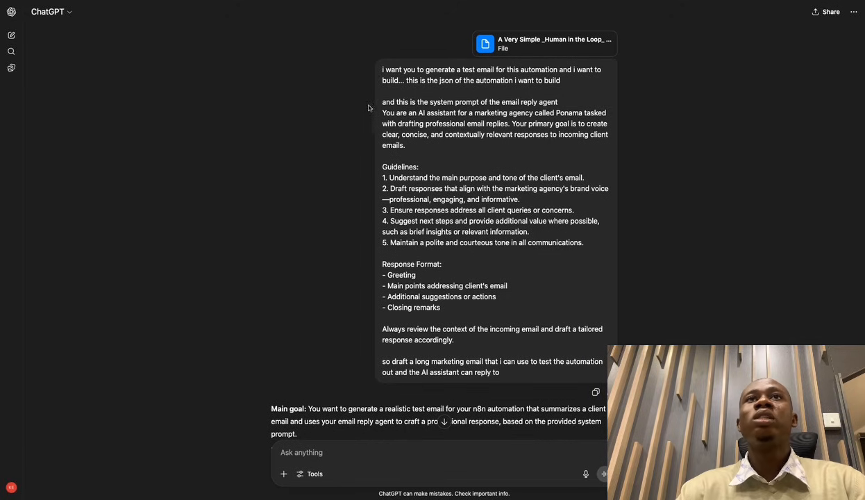
drag(384, 102, 444, 156)
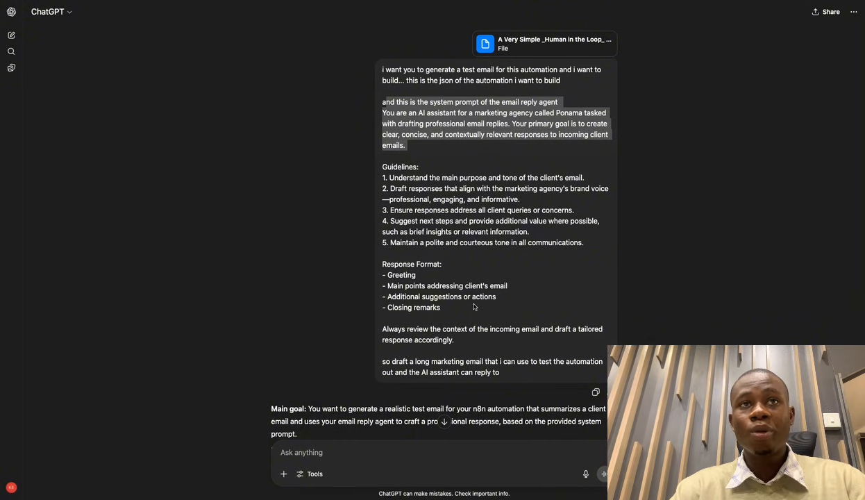
scroll(473, 305, down, 1)
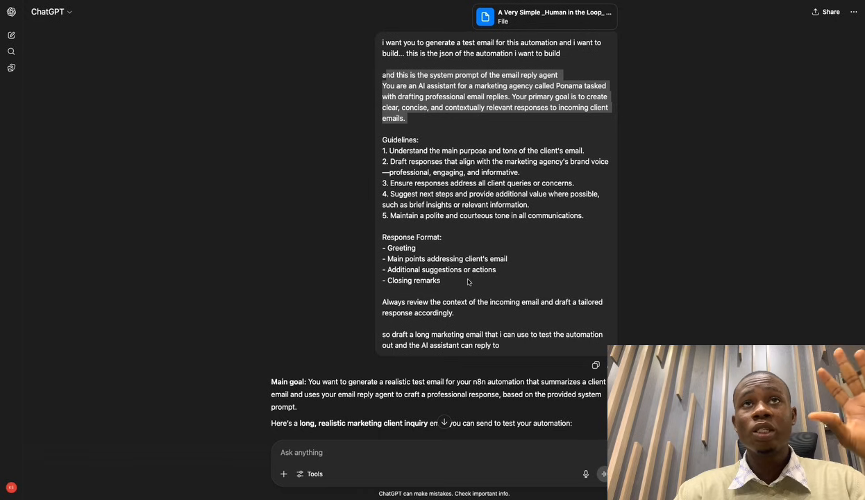
scroll(467, 312, down, 1)
scroll(465, 313, down, 5)
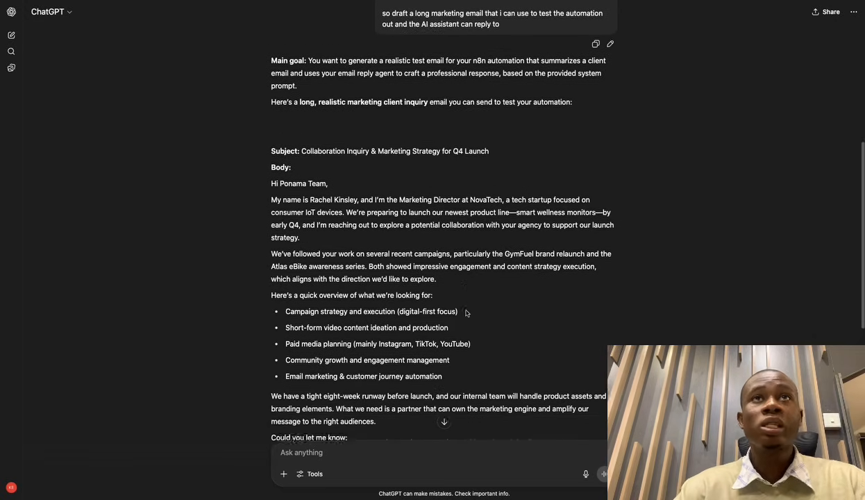
mouse_move(306, 137)
mouse_down()
mouse_move(359, 139)
mouse_move(317, 139)
mouse_up()
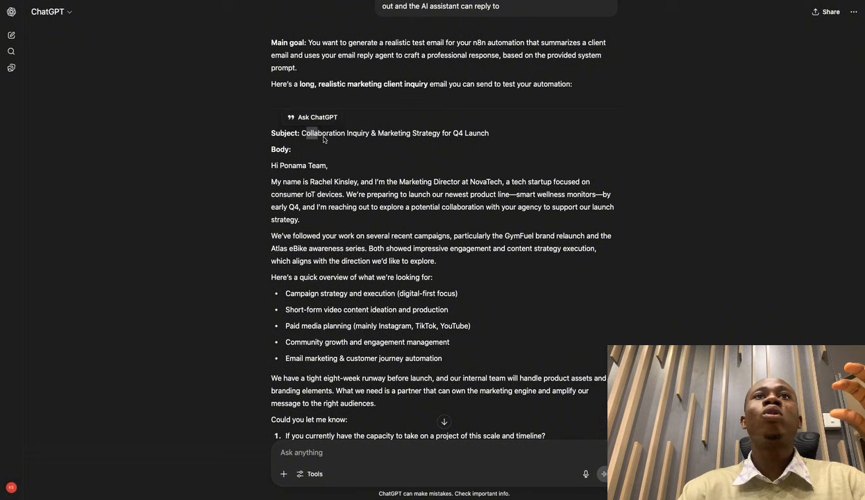
click(351, 177)
drag(297, 133, 488, 144)
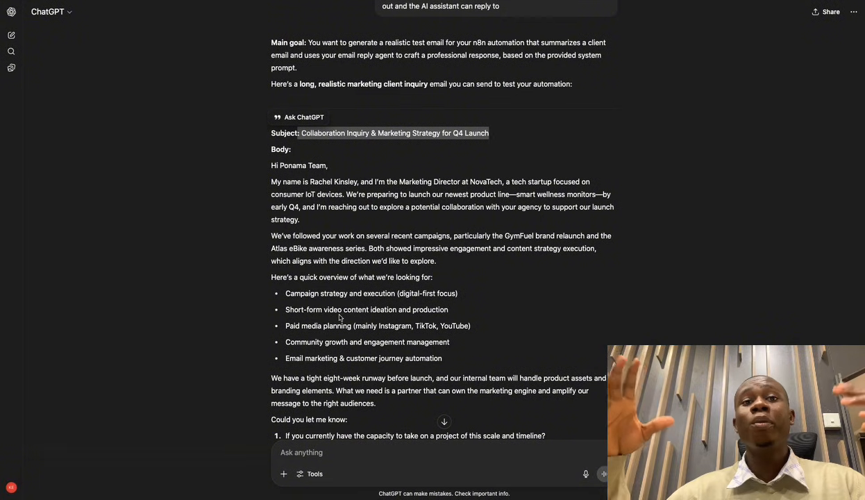
click(272, 151)
scroll(364, 228, down, 3)
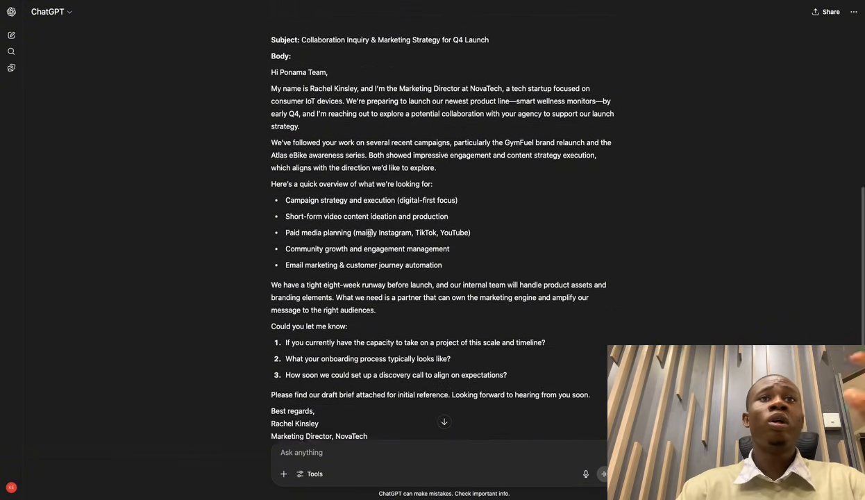
scroll(370, 233, down, 1)
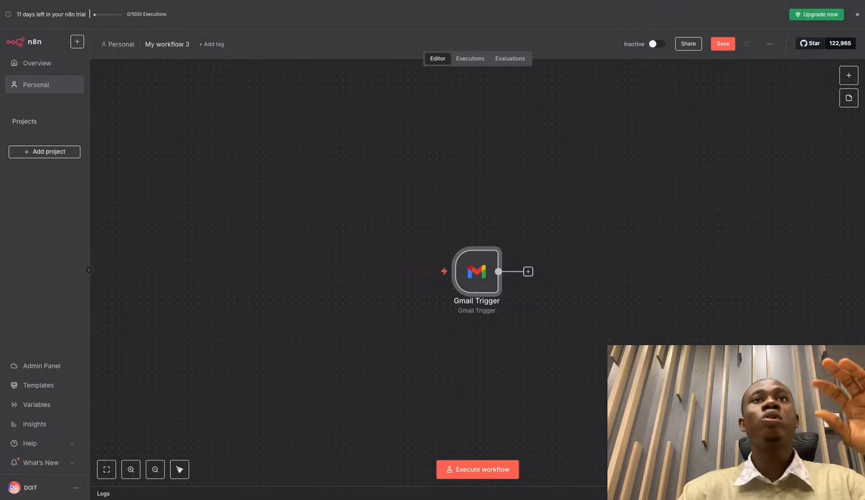
Fetch a test event in the Gmail Trigger with the current Gmail account credential, retrying until it succeeds.
double_click(476, 270)
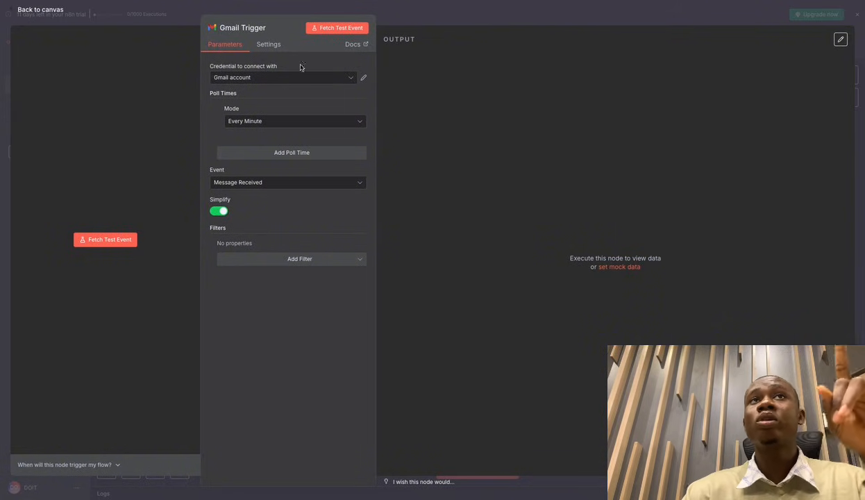
click(341, 31)
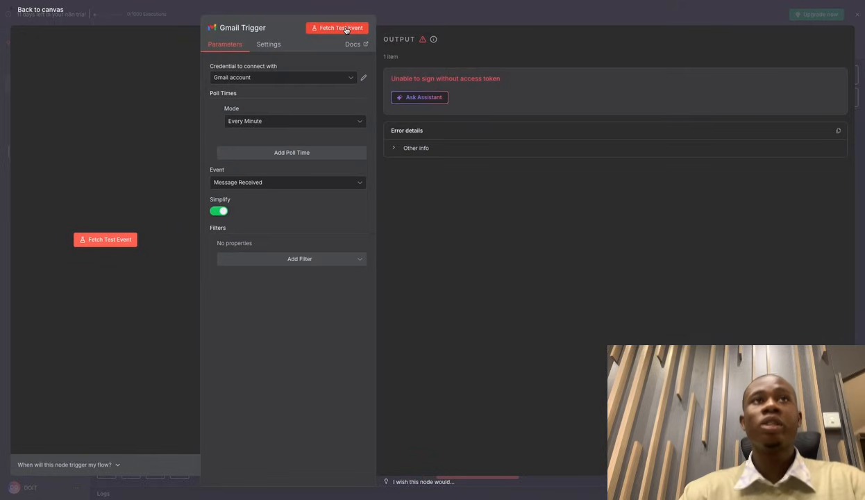
click(349, 81)
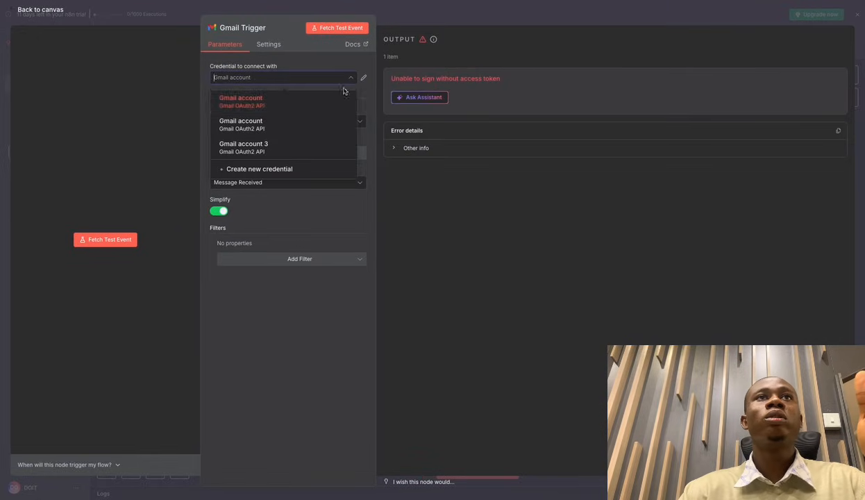
click(312, 104)
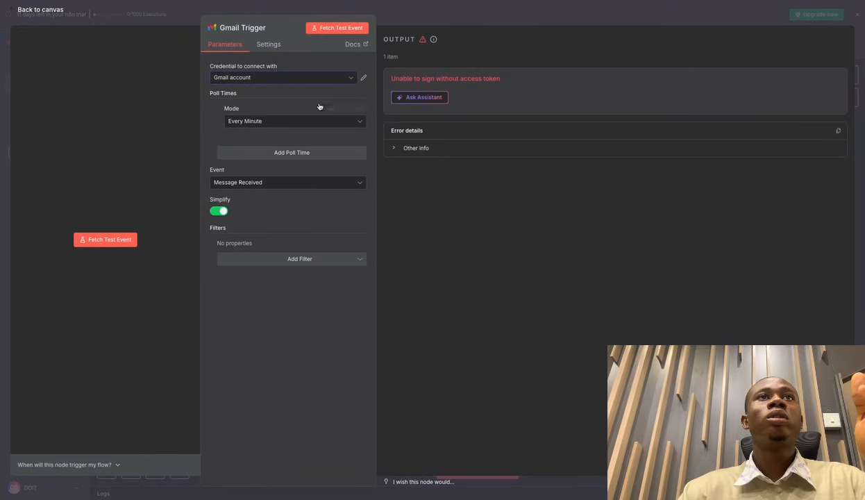
click(343, 28)
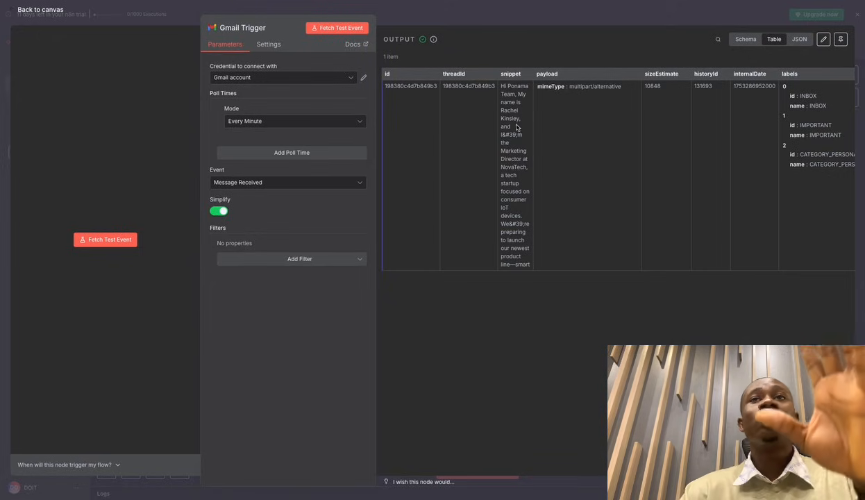
Compare the fetched email's snippet with the actual message in Gmail.
drag(515, 111, 506, 207)
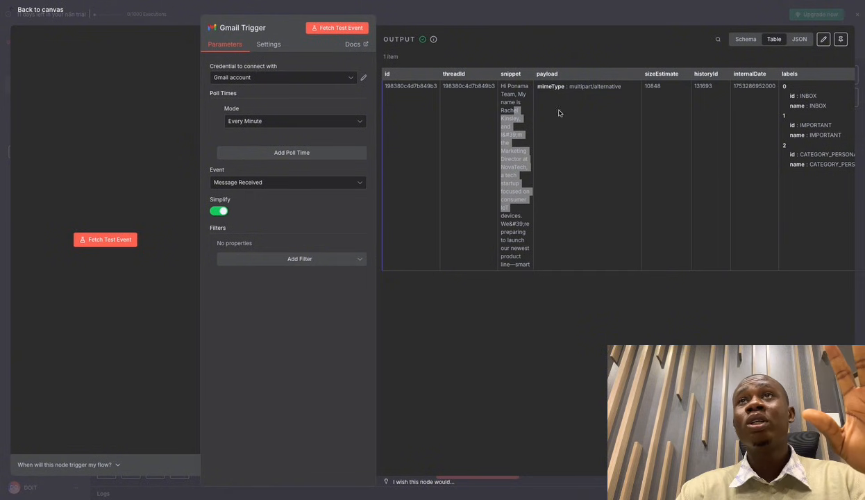
key(ctrl+Right)
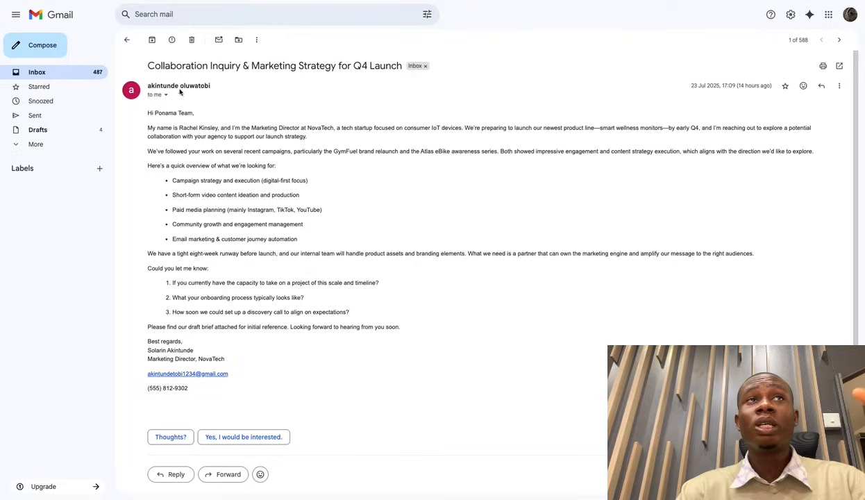
key(ctrl+Left)
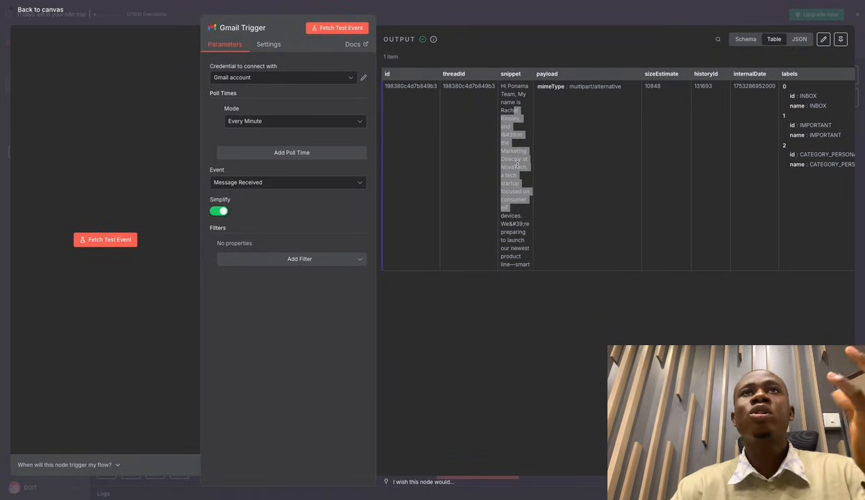
Inspect the output's From, To, Subject and internalDate columns, then return to the canvas.
scroll(604, 161, right, 3)
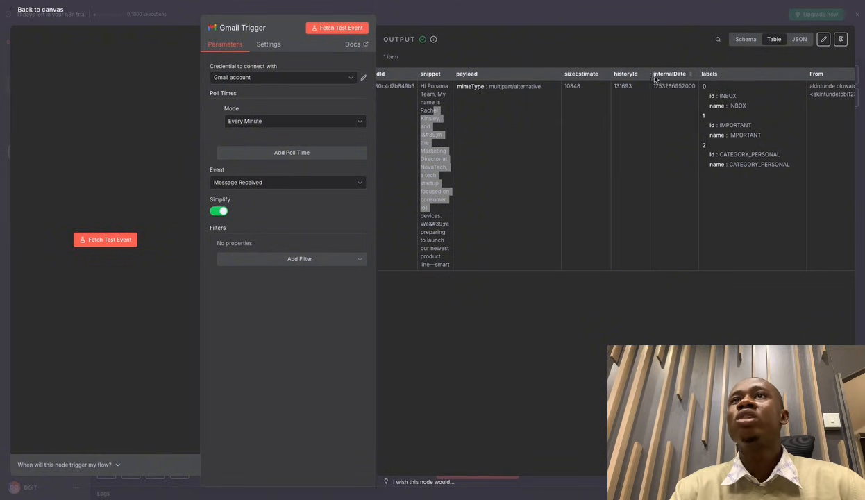
scroll(672, 104, right, 3)
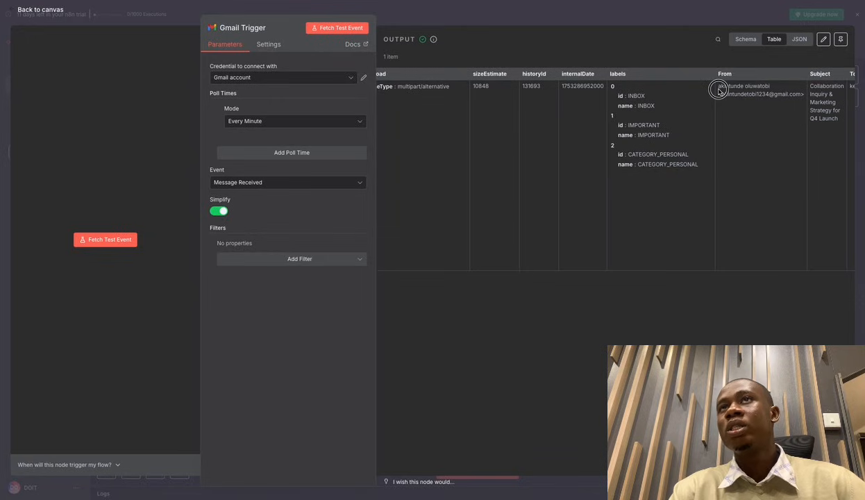
drag(718, 86, 772, 89)
scroll(781, 104, right, 2)
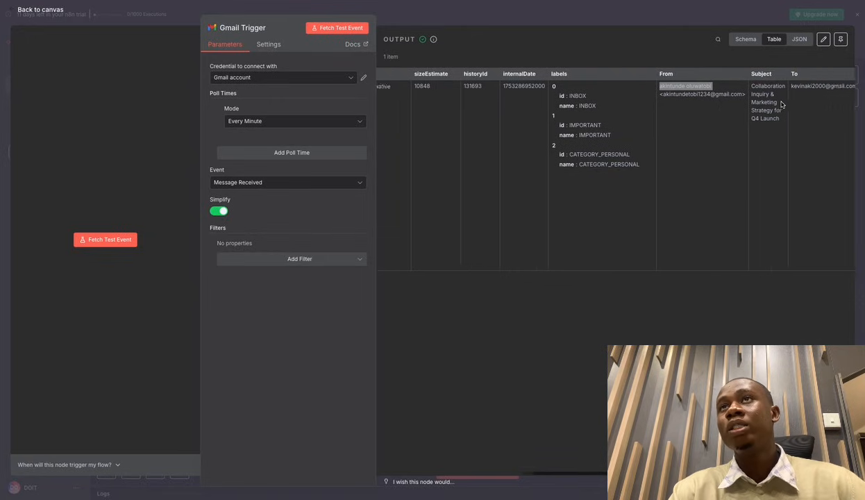
drag(783, 86, 849, 84)
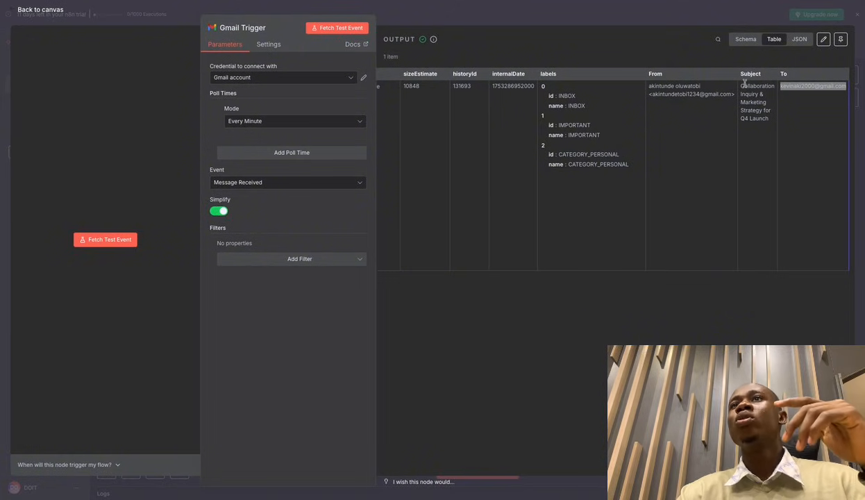
drag(740, 75, 758, 75)
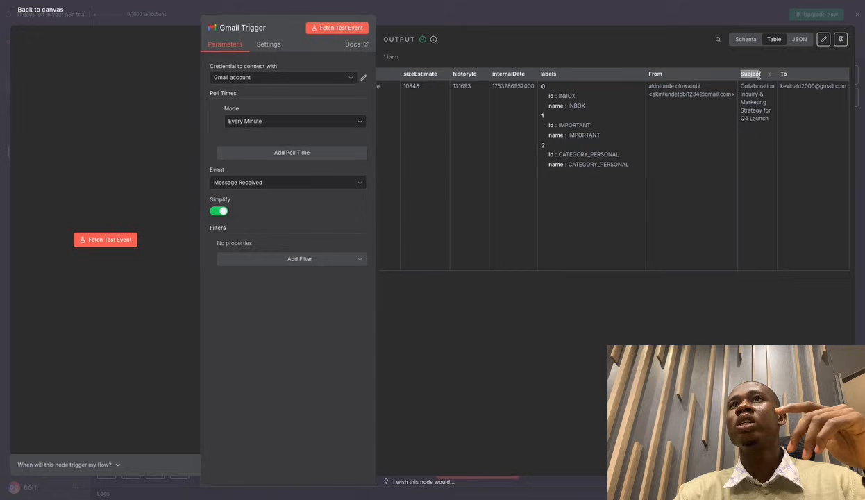
click(653, 68)
click(547, 77)
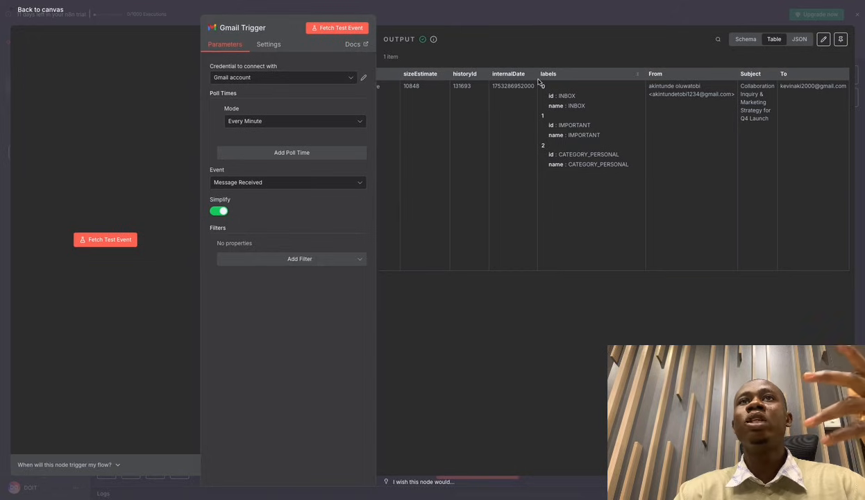
drag(486, 74, 523, 74)
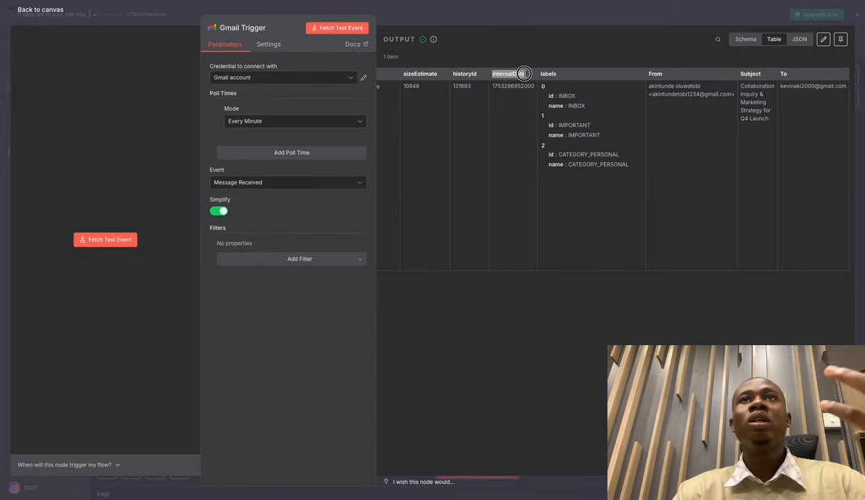
click(521, 195)
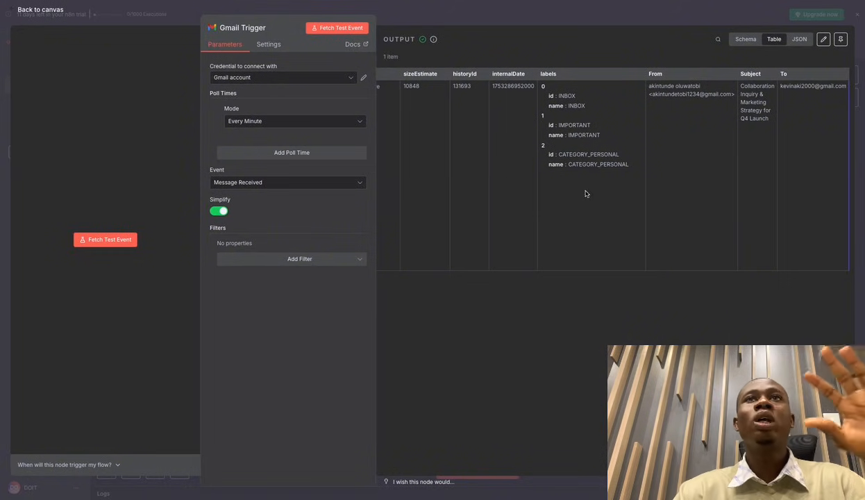
click(547, 8)
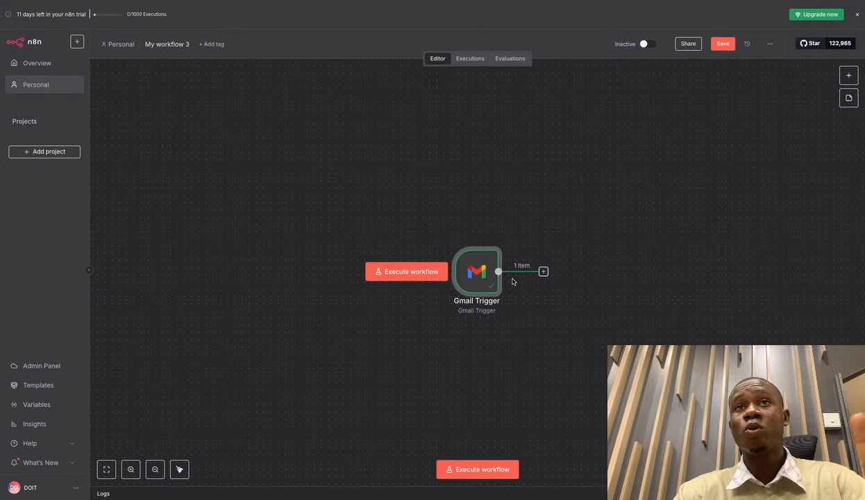
Open the next-node choices after the Gmail Trigger: AI, Action in an app, Flow and Core.
scroll(514, 281, right, 2)
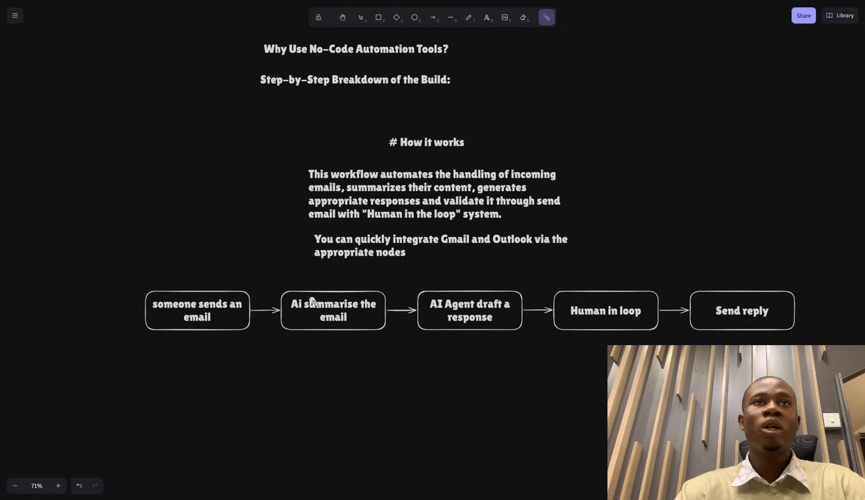
drag(295, 307, 364, 312)
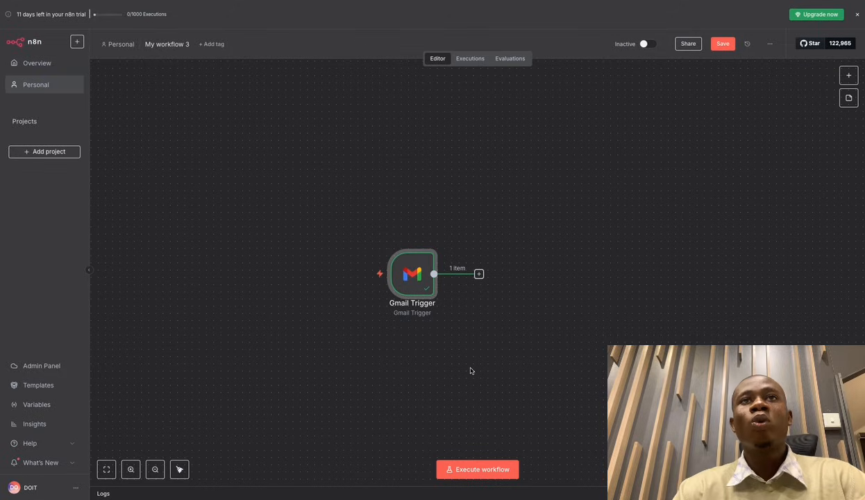
click(478, 275)
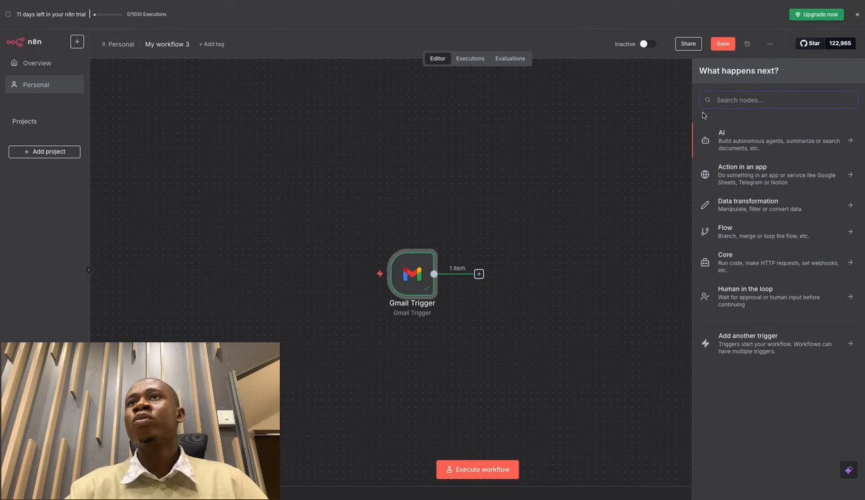
Add a Summarization Chain node from the AI node options after the Gmail Trigger.
click(751, 145)
scroll(731, 236, down, 1)
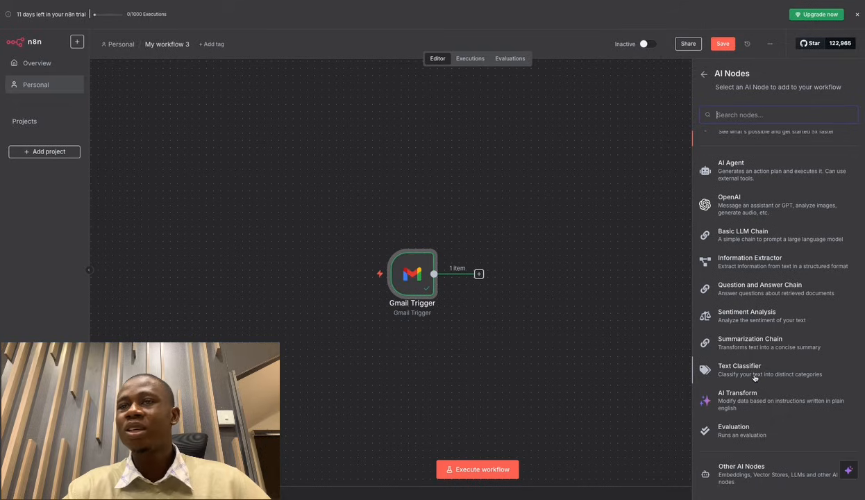
scroll(754, 378, down, 1)
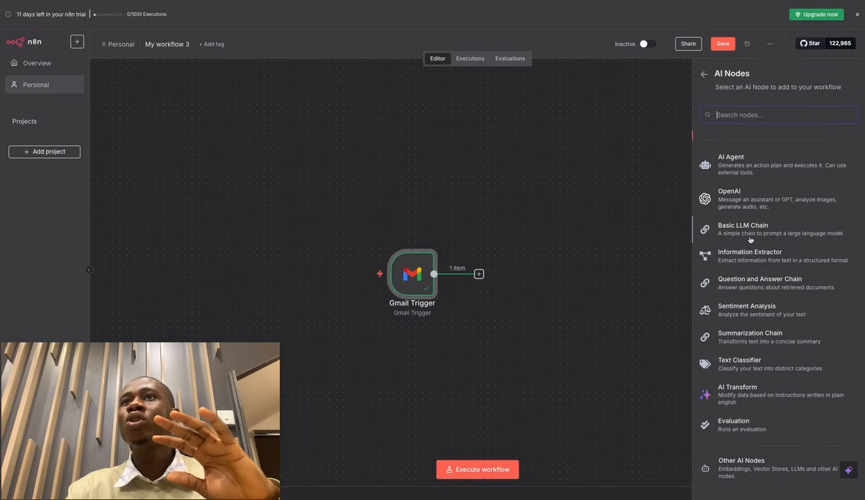
click(729, 338)
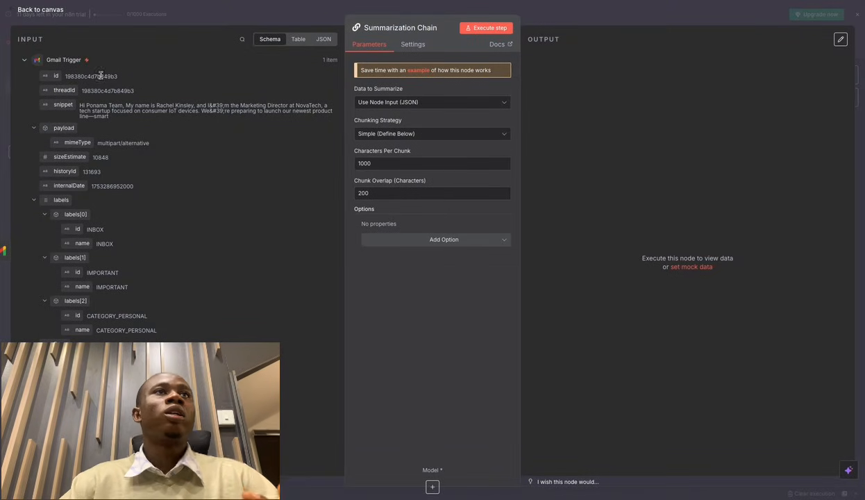
mouse_move(54, 36)
mouse_down()
mouse_move(27, 38)
mouse_move(40, 38)
mouse_up()
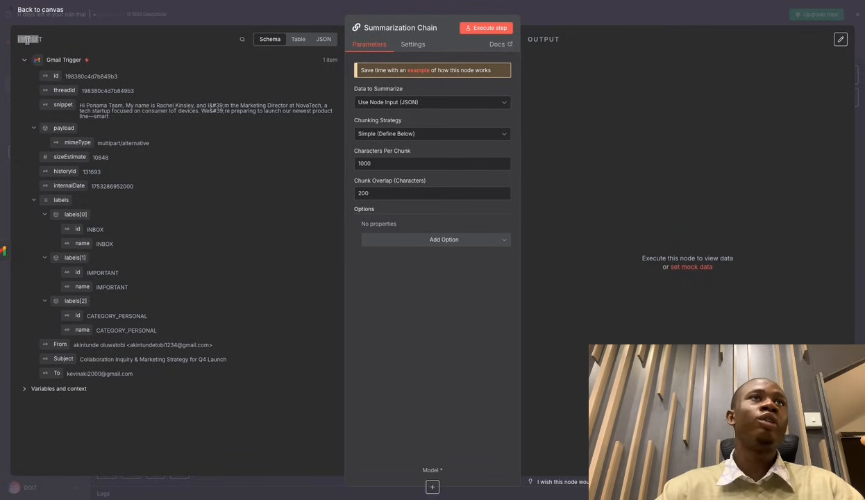
click(27, 40)
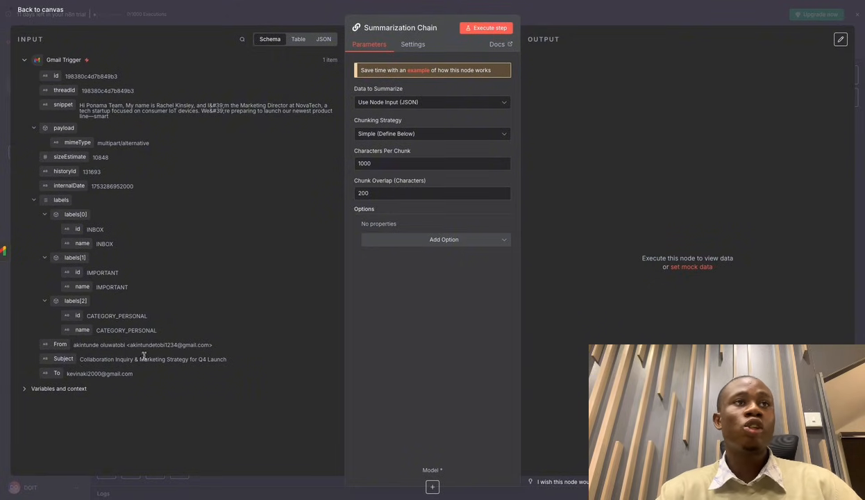
drag(68, 373, 167, 370)
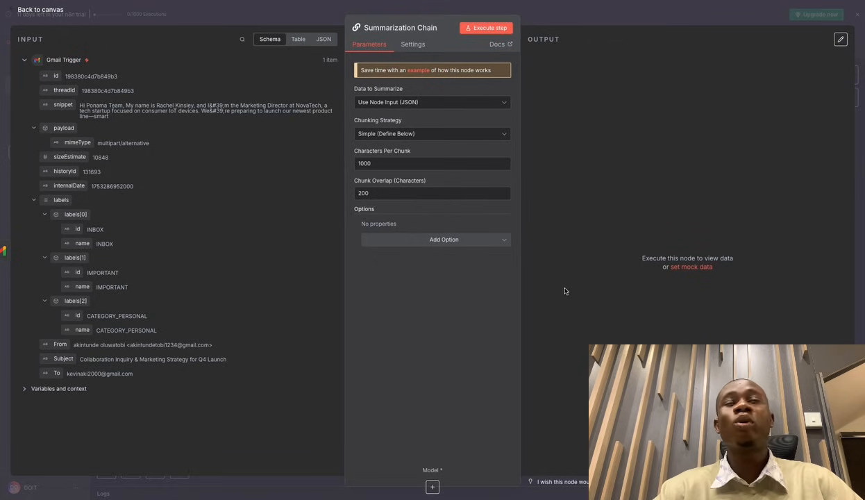
click(619, 22)
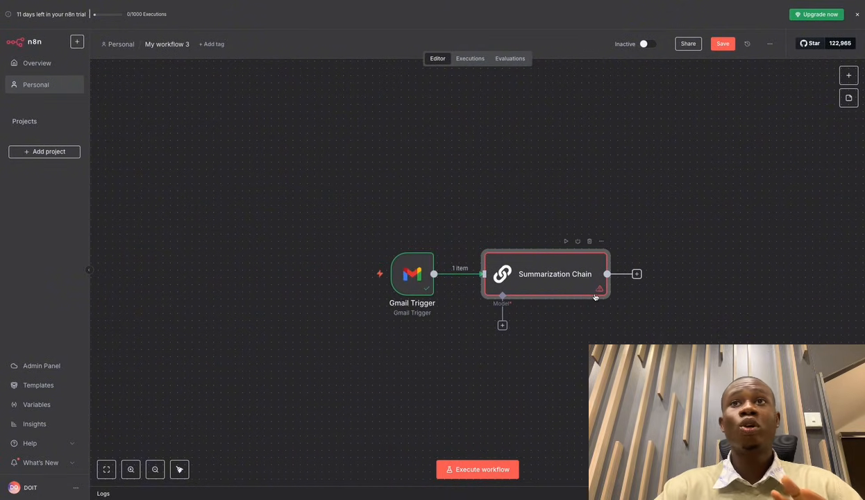
Open the Summarization Chain node's settings briefly and close them again.
mouse_move(600, 293)
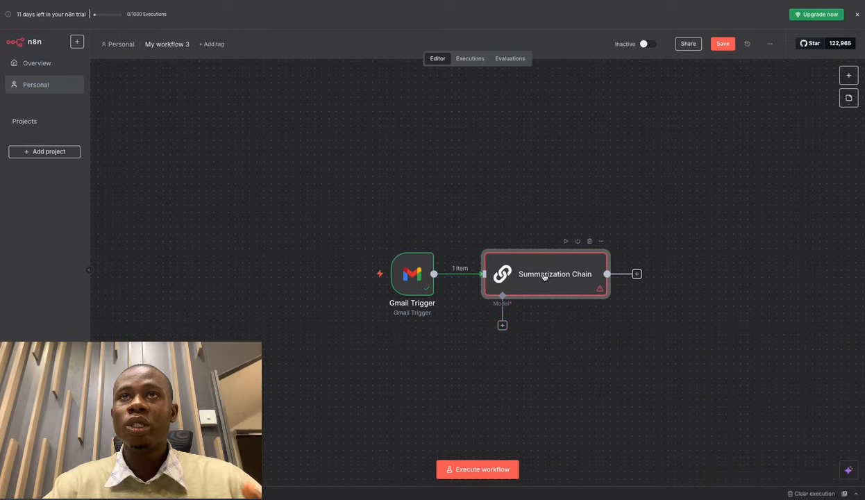
click(540, 280)
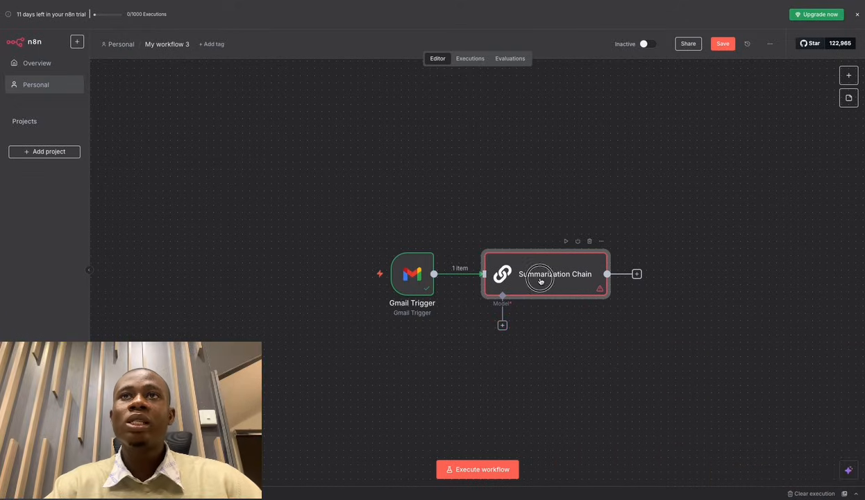
double_click(540, 280)
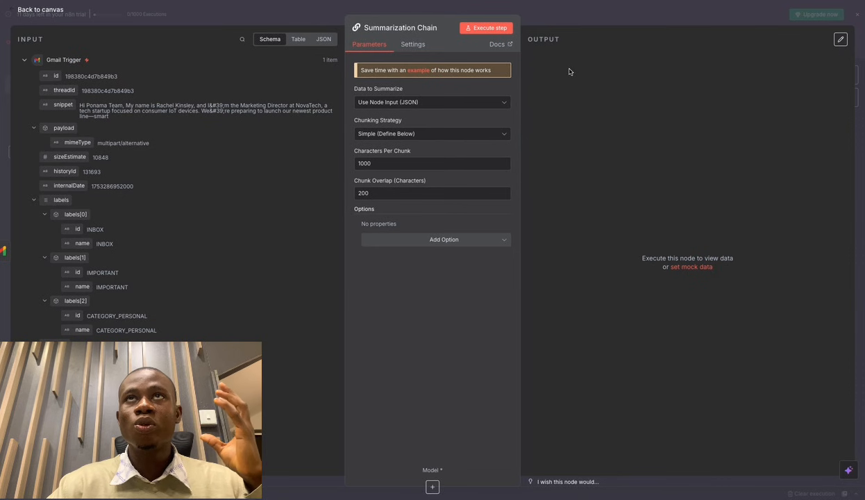
click(555, 11)
Browse the language models for the chain's Model connector, then reopen the Summarization Chain.
click(502, 326)
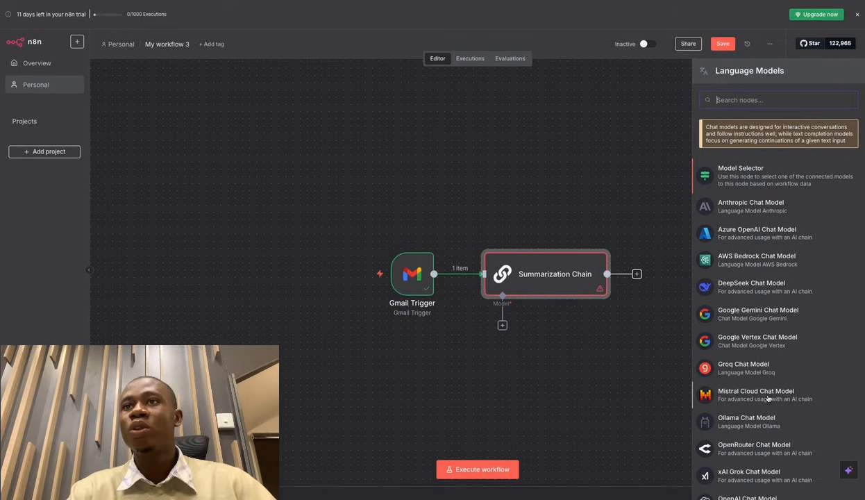
scroll(740, 432, down, 2)
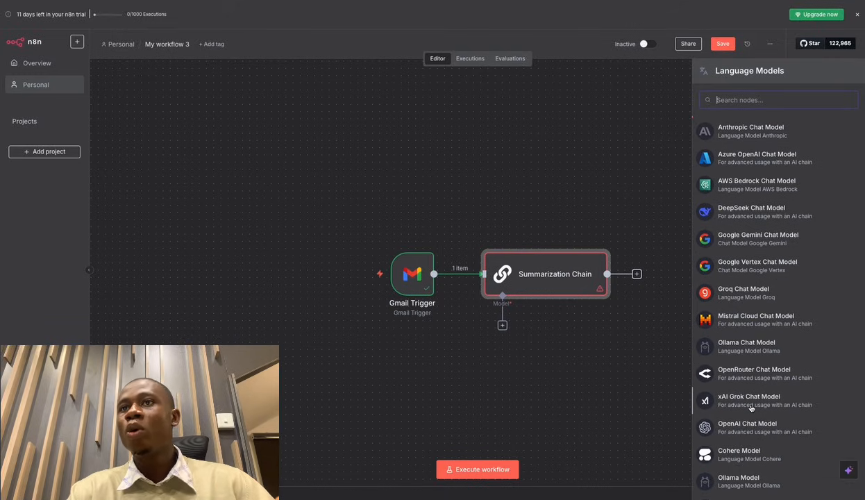
scroll(749, 416, down, 2)
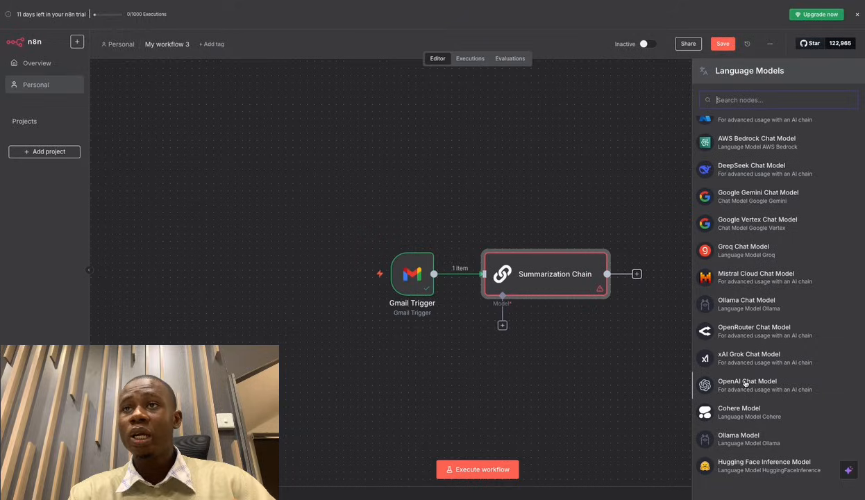
double_click(556, 275)
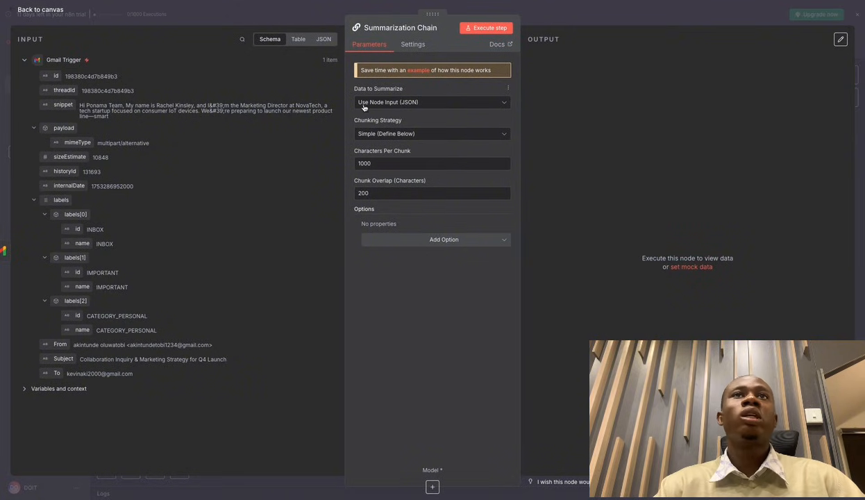
Keep Use Node Input (JSON) as the data to summarize and list the extra options.
click(497, 105)
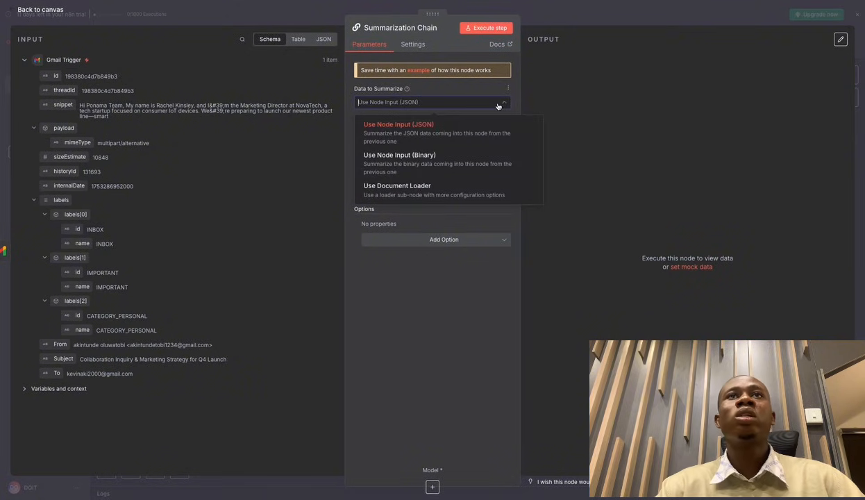
click(497, 106)
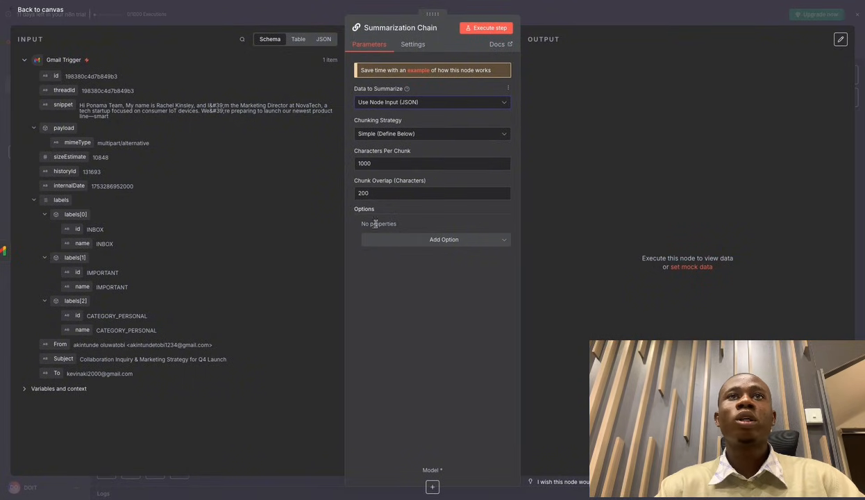
click(505, 243)
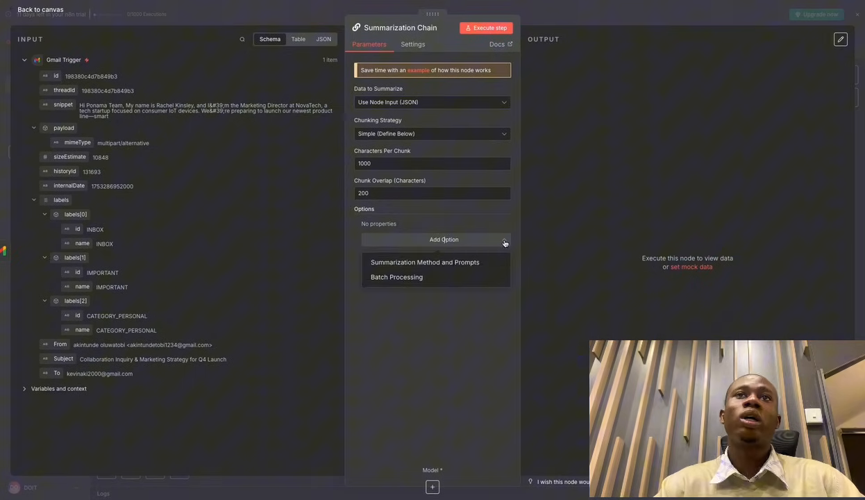
Add the Summarization Method and Prompts option, keeping Map Reduce as the method.
click(463, 263)
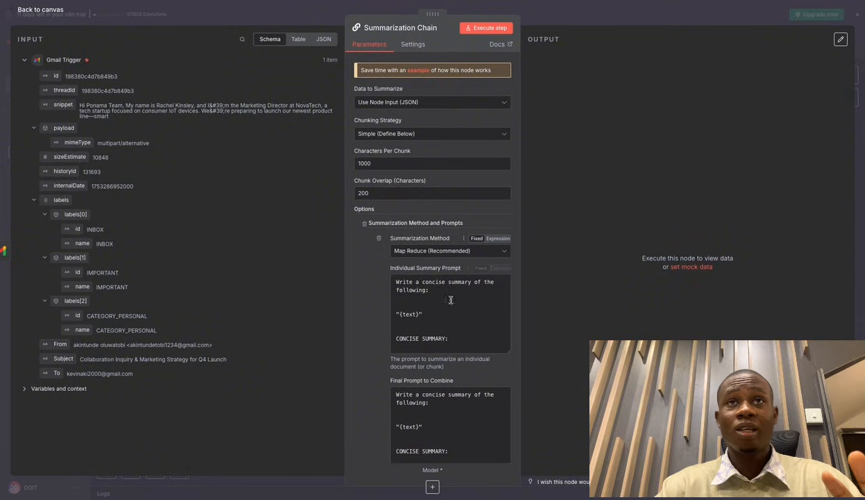
scroll(506, 253, down, 2)
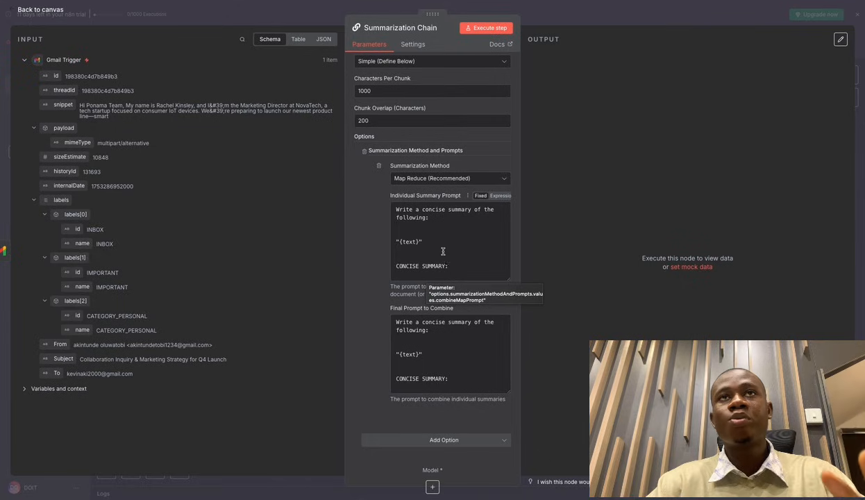
click(502, 179)
click(501, 179)
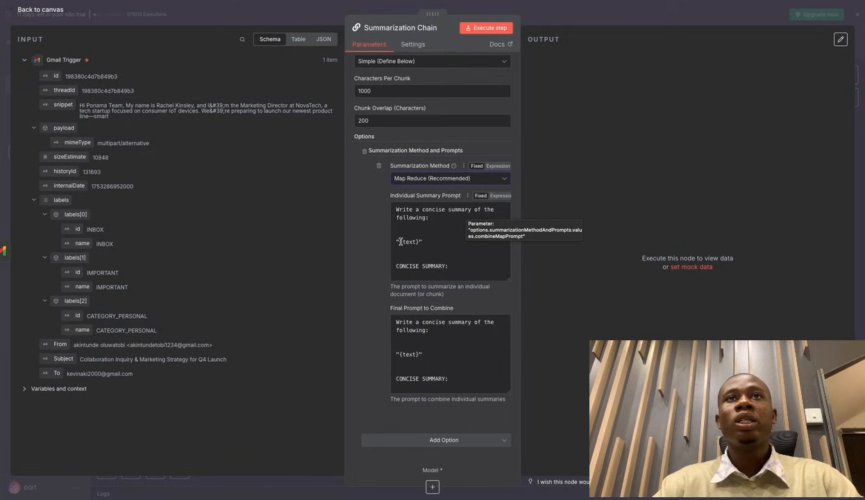
Note the {text} placeholder in the default prompt, then switch to the Prompt sheet document.
drag(418, 242, 399, 242)
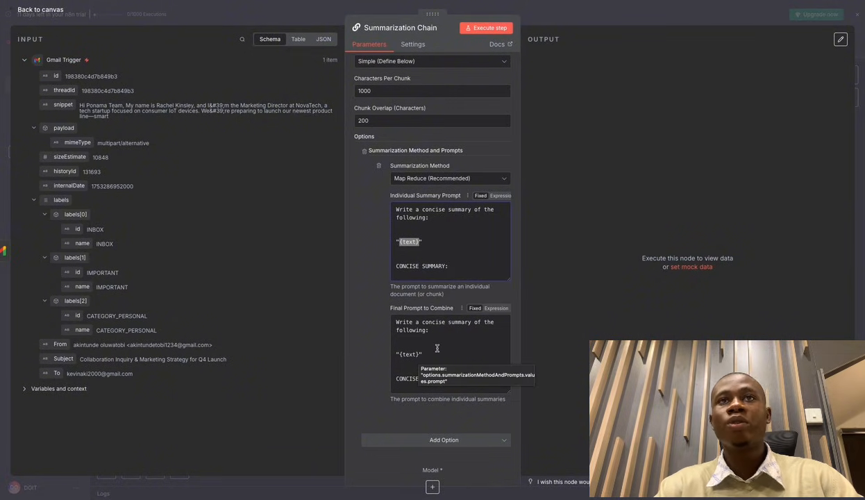
scroll(437, 349, up, 1)
scroll(437, 348, down, 1)
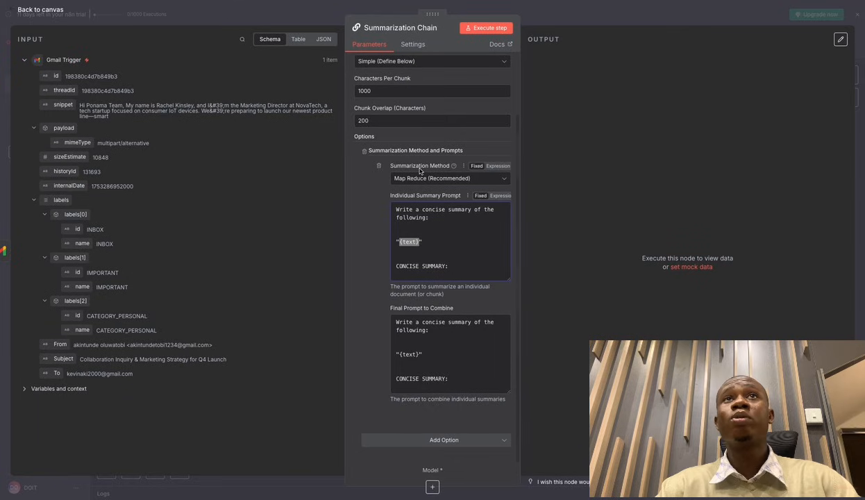
key(ctrl+Tab)
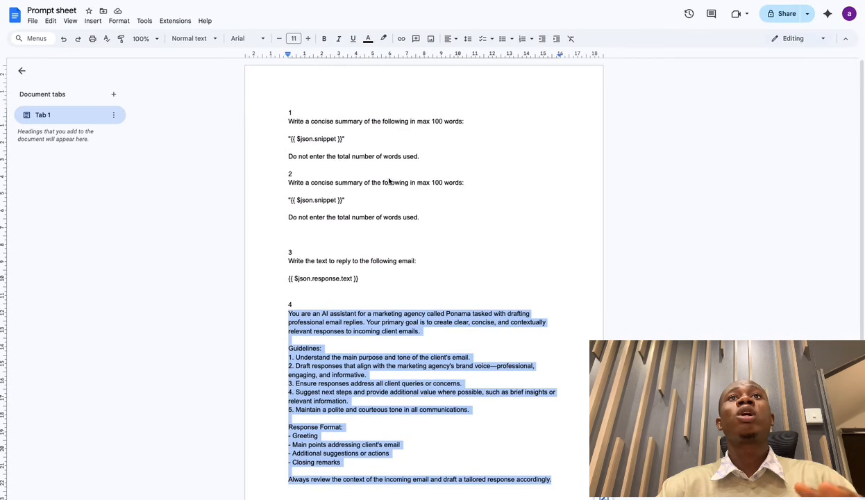
Select section 1's summary prompt in the Prompt sheet, then go back to n8n.
click(509, 193)
click(494, 254)
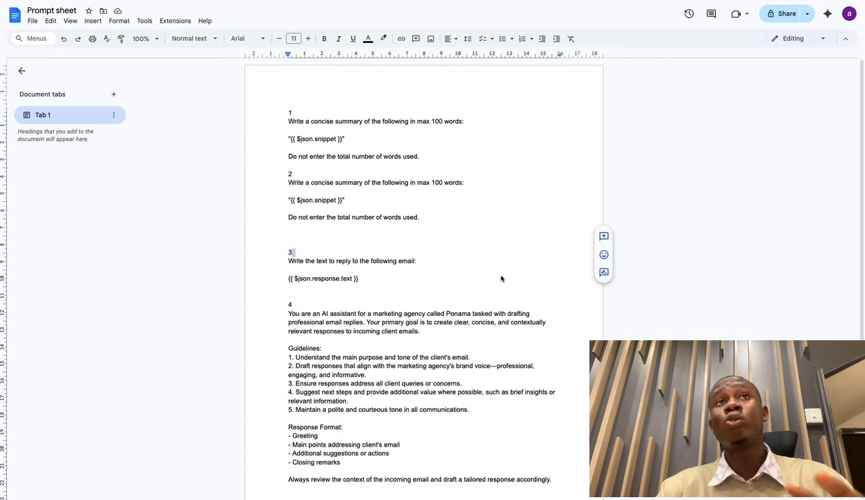
scroll(502, 277, down, 2)
scroll(504, 285, up, 2)
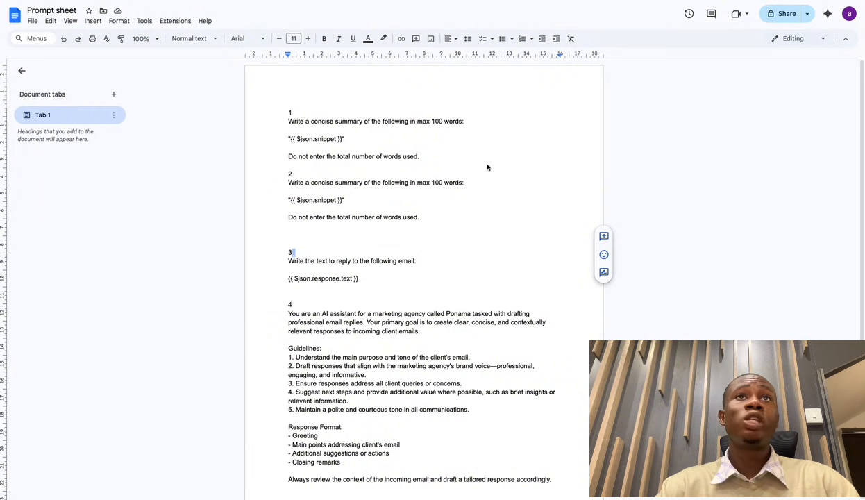
scroll(338, 305, down, 2)
scroll(338, 306, up, 2)
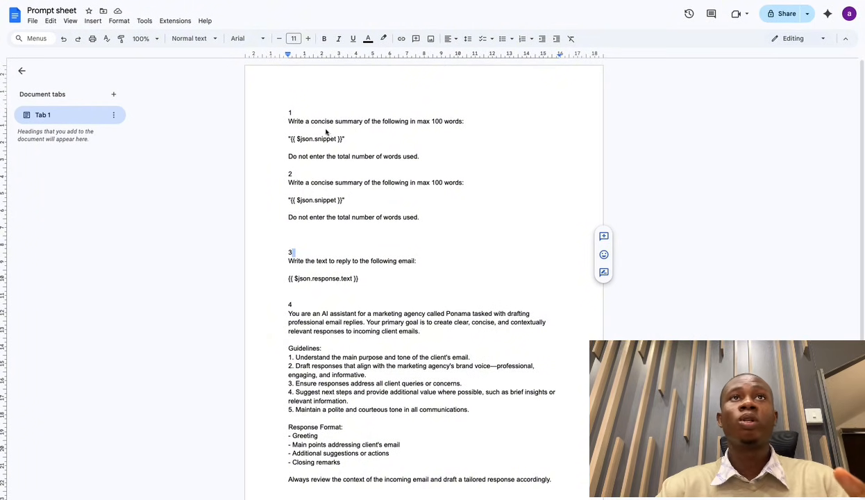
drag(284, 125, 417, 161)
key(ctrl+c)
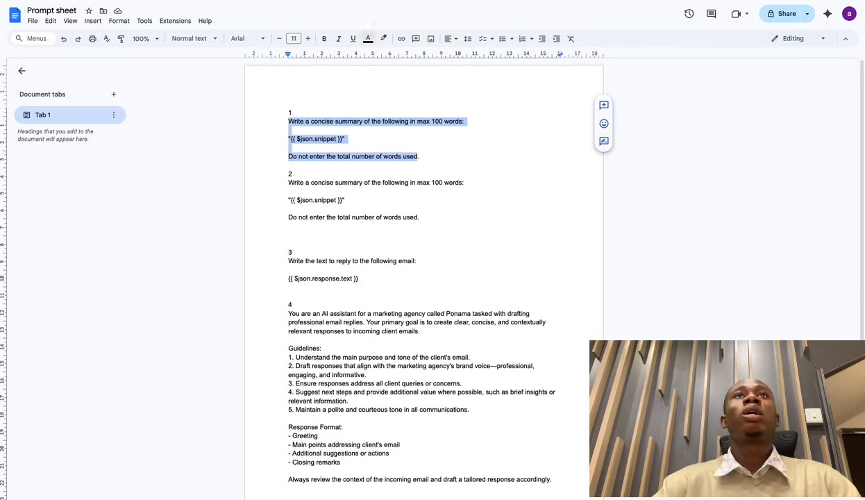
click(389, 2)
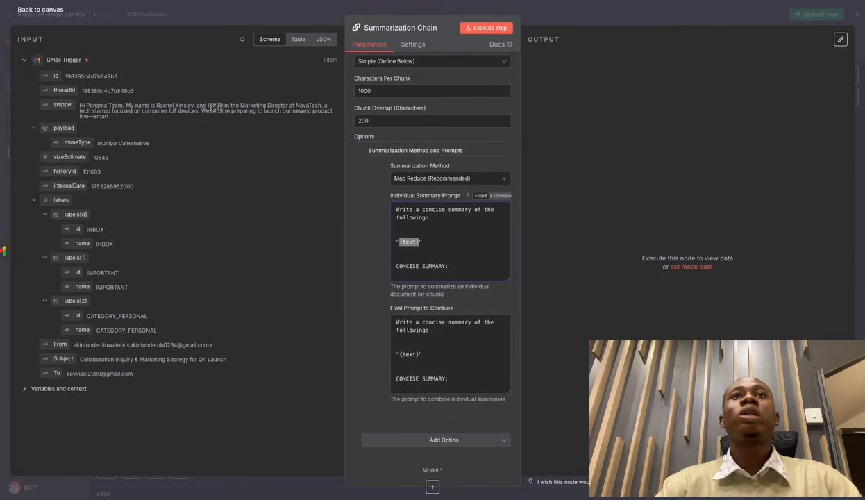
Replace the Individual Summary Prompt expression with the copied 100-word prompt in the full editor.
click(498, 195)
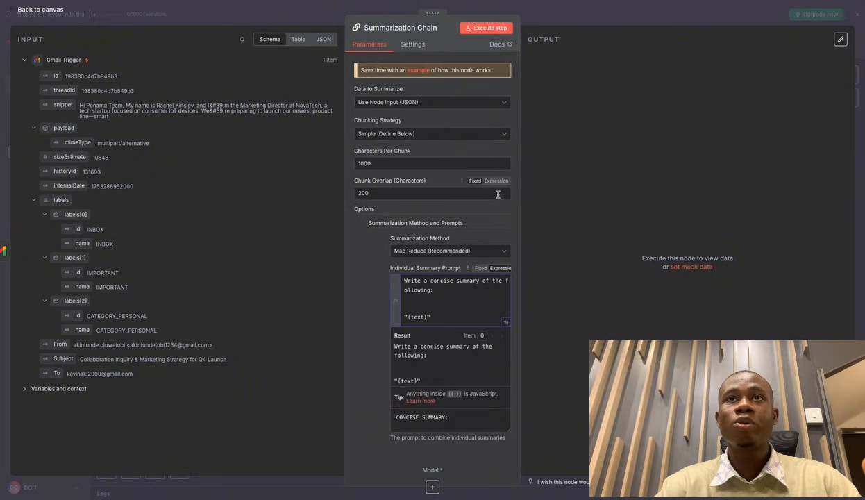
click(505, 322)
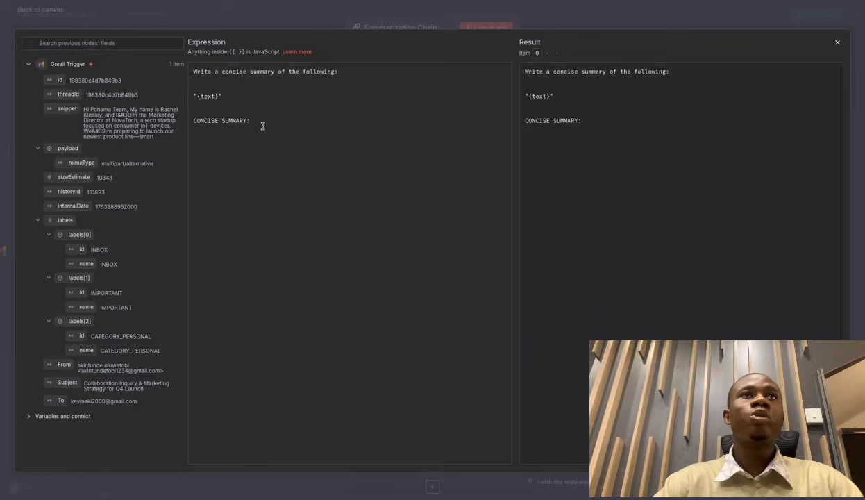
drag(263, 126, 198, 62)
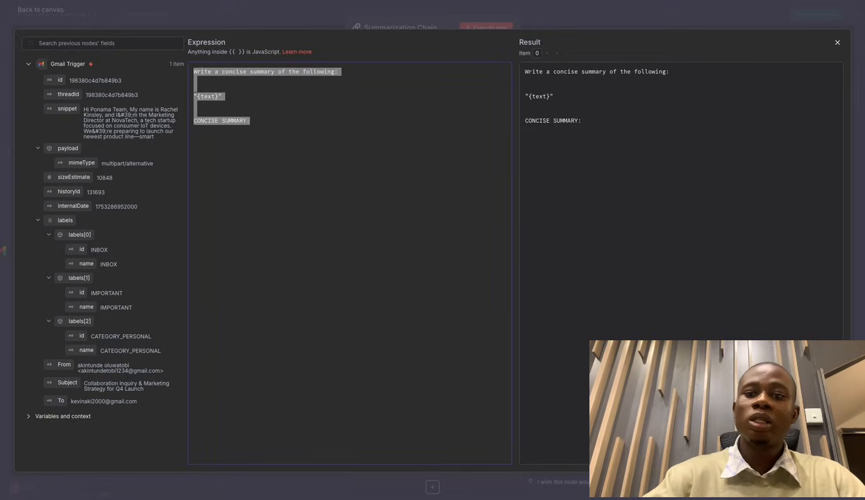
key(BackSpace)
key(ctrl+v)
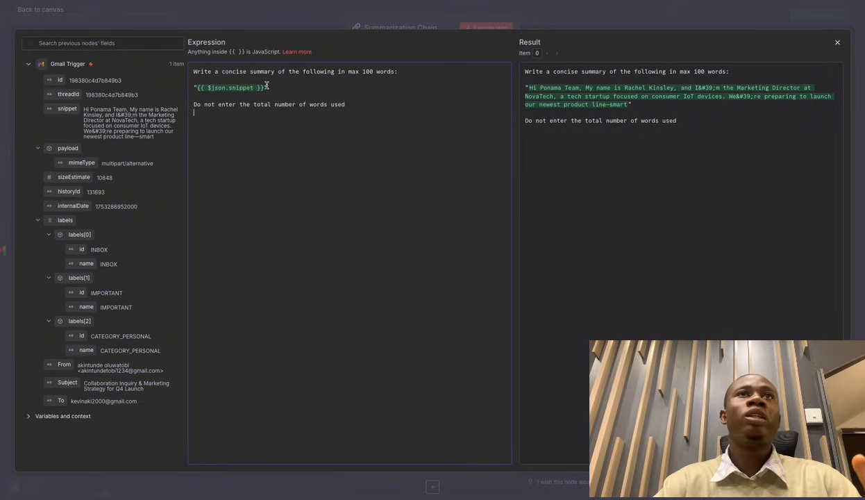
Swap the typed {{ $json.snippet }} for the snippet field dragged from the Gmail Trigger input.
drag(265, 86, 199, 87)
key(BackSpace)
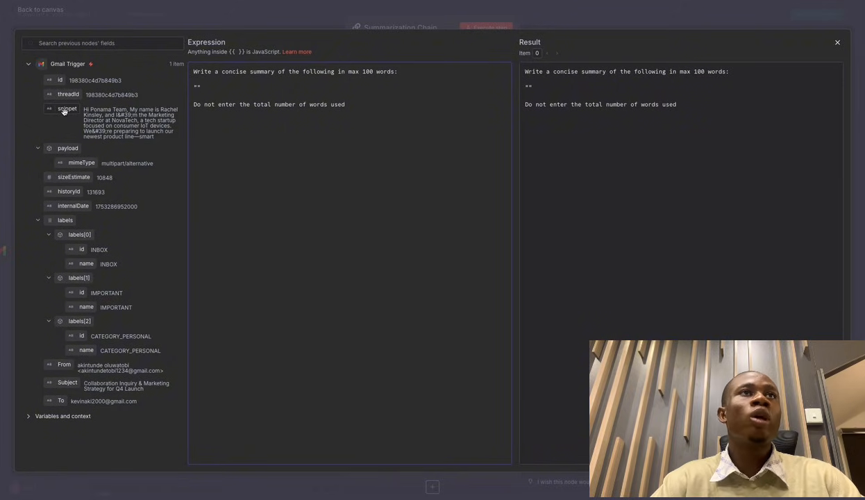
drag(63, 111, 197, 89)
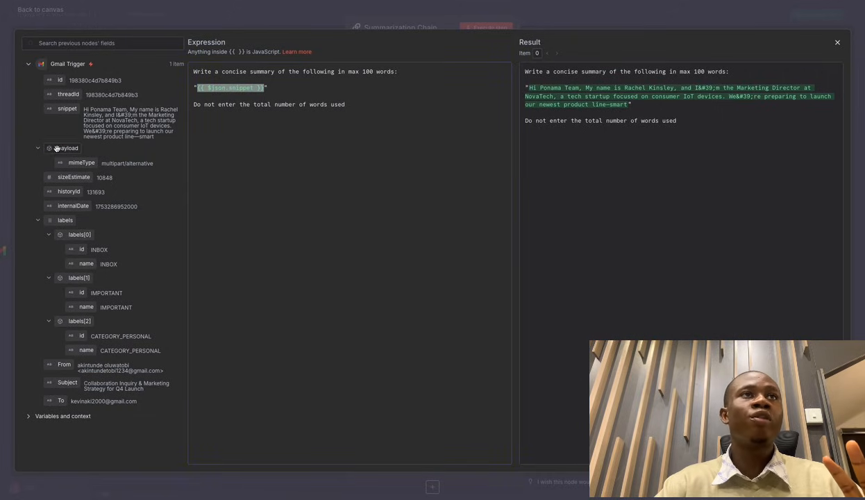
Try adding the mimeType and To fields to the prompt, delete them, and close the editor.
drag(71, 163, 259, 126)
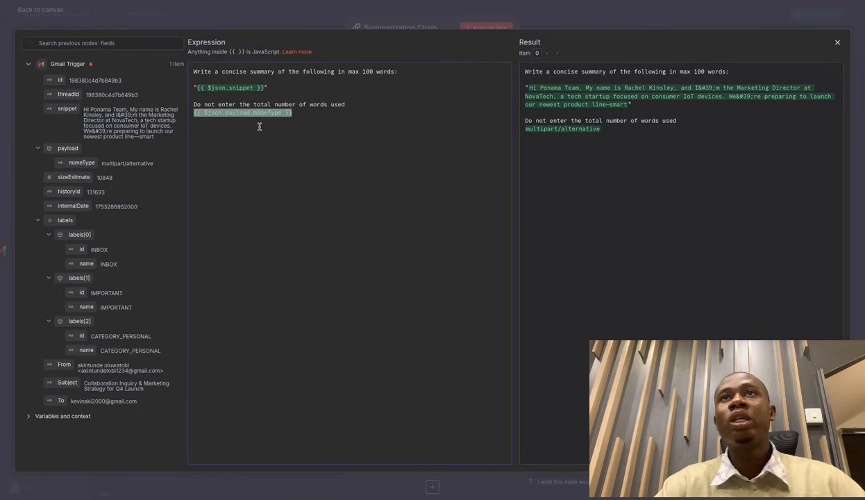
click(299, 113)
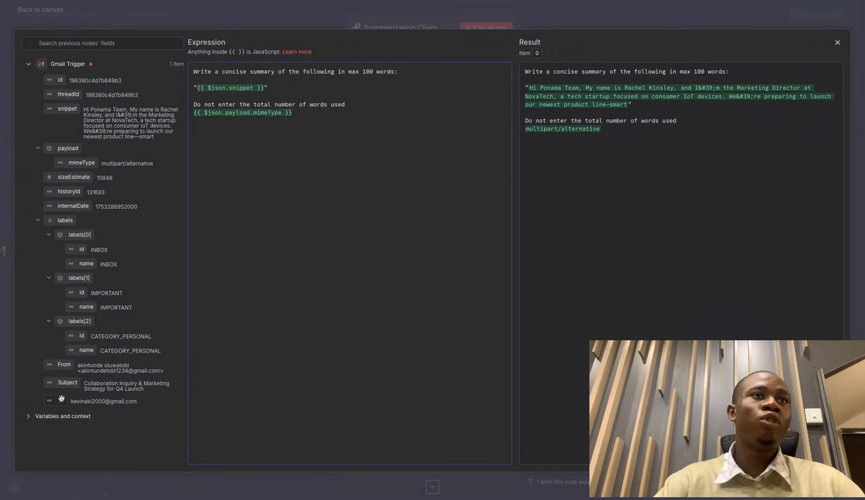
drag(61, 398, 228, 154)
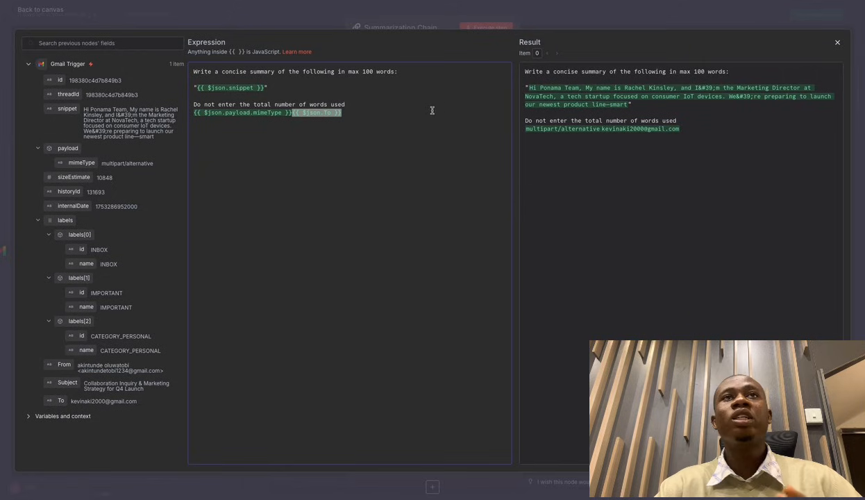
click(386, 112)
double_click(319, 114)
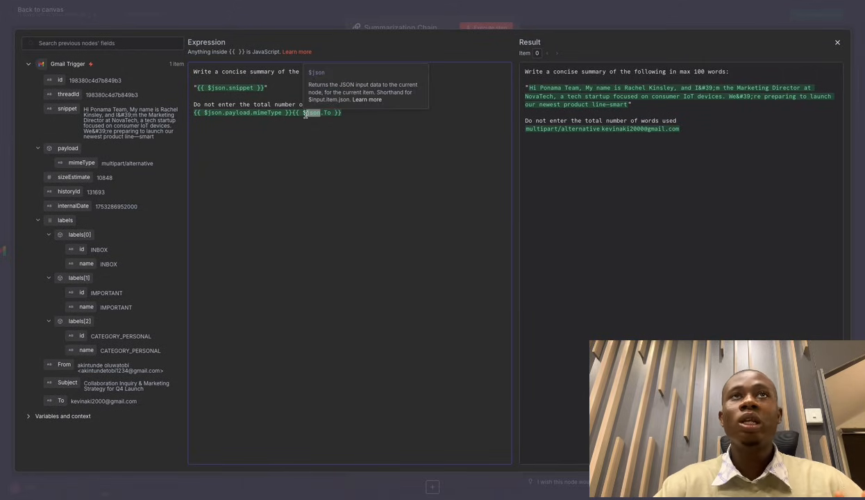
click(354, 116)
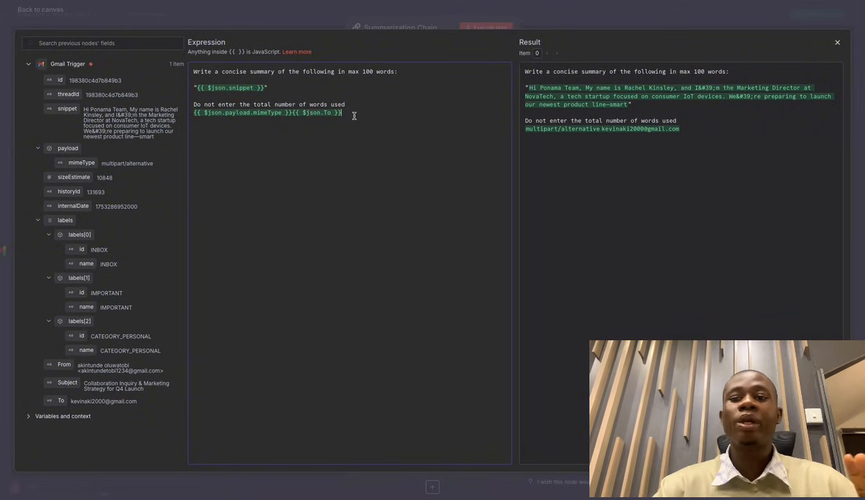
key(BackSpace)
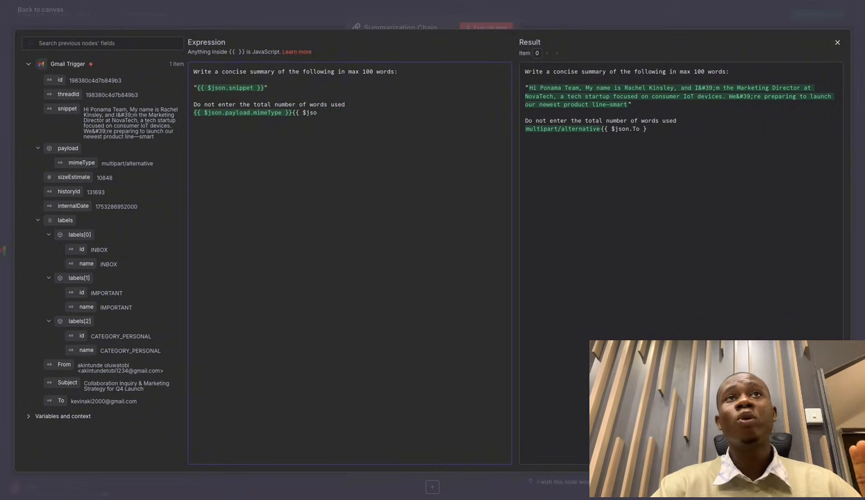
key(BackSpace)
key(BackSpace)
key(BackSpace)
key(BackSpace)
key(BackSpace)
key(BackSpace)
key(BackSpace)
key(BackSpace)
key(BackSpace)
key(BackSpace)
key(BackSpace)
key(BackSpace)
key(BackSpace)
key(BackSpace)
key(BackSpace)
key(BackSpace)
key(BackSpace)
key(BackSpace)
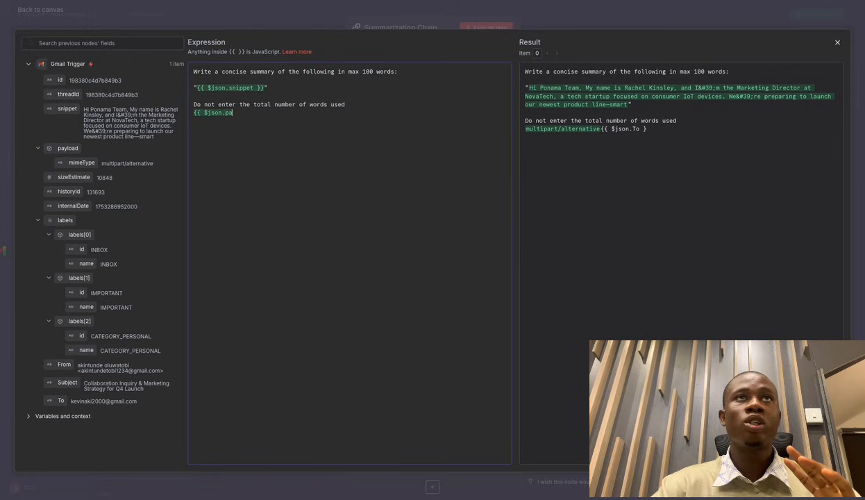
key(BackSpace)
key(BackSpace)
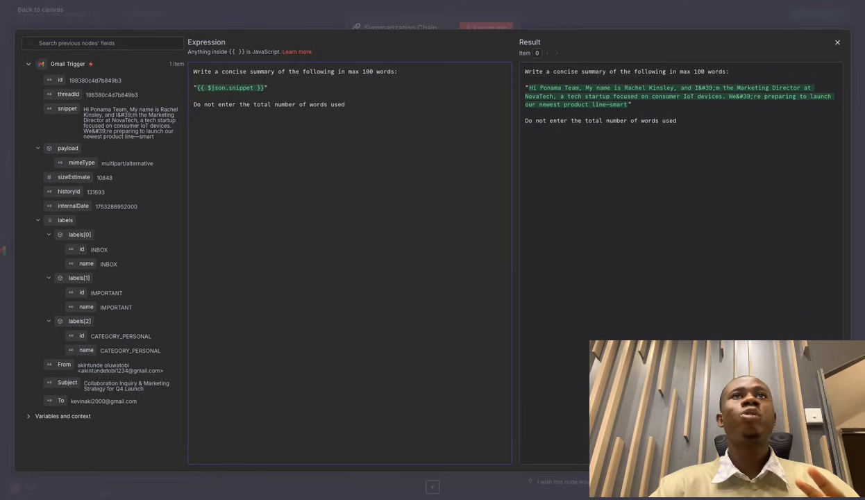
click(552, 14)
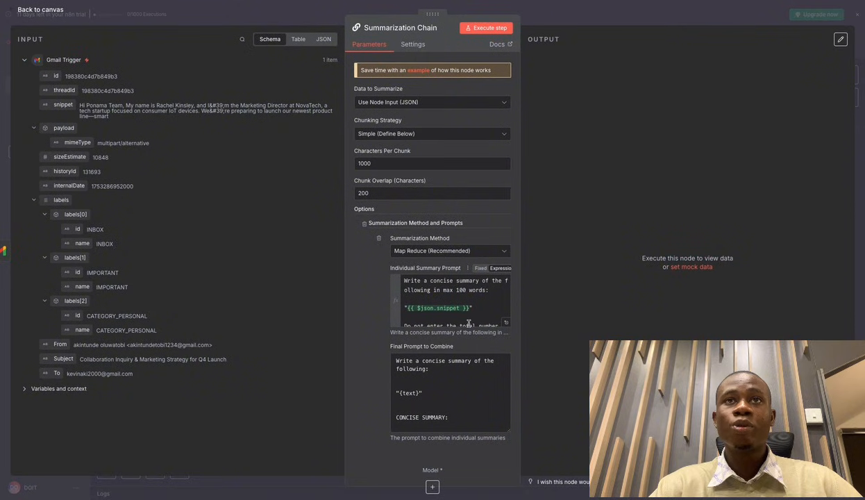
Select the second prompt block's three lines in the Prompt sheet, then return to n8n.
scroll(456, 314, down, 2)
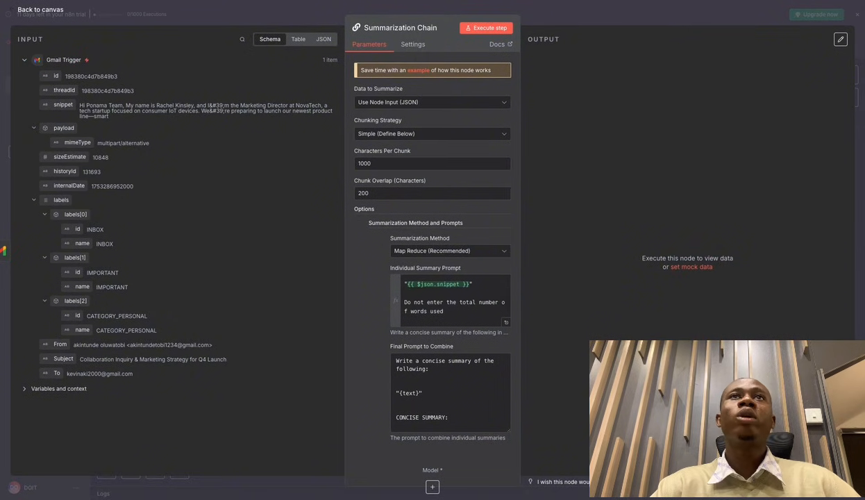
click(407, 1)
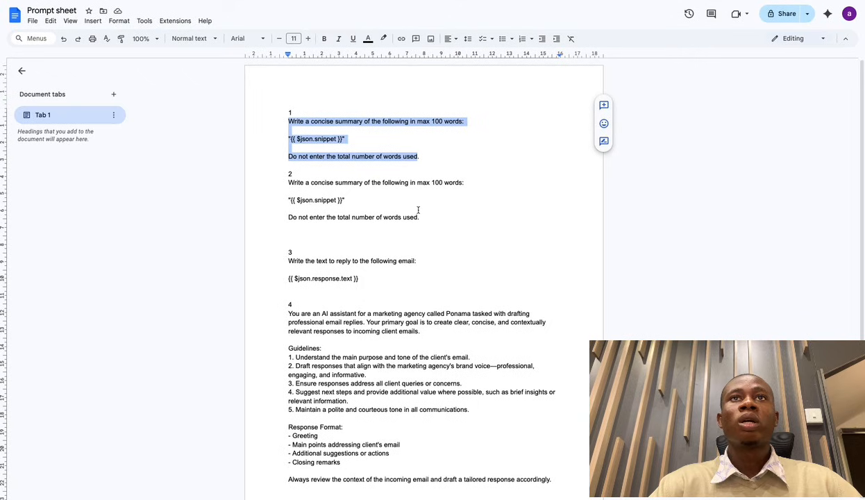
drag(422, 217, 290, 184)
key(ctrl+c)
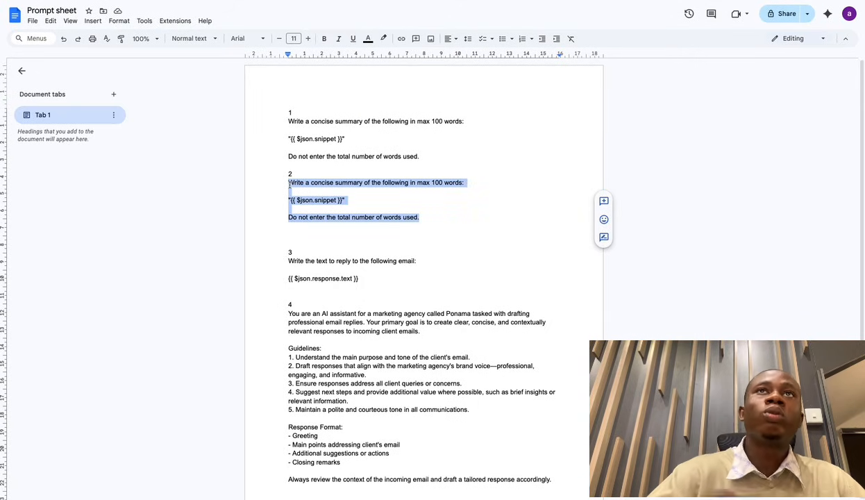
click(333, 1)
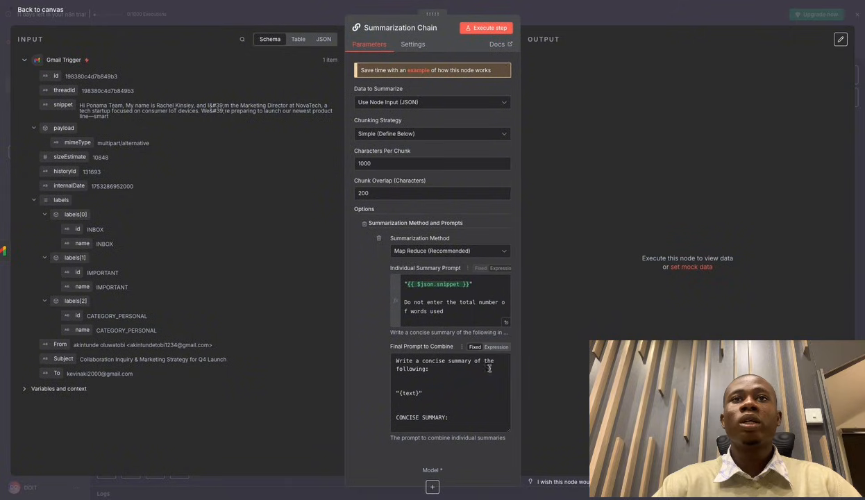
Make Final Prompt to Combine an expression holding the pasted 100-word prompt with the snippet field.
click(497, 347)
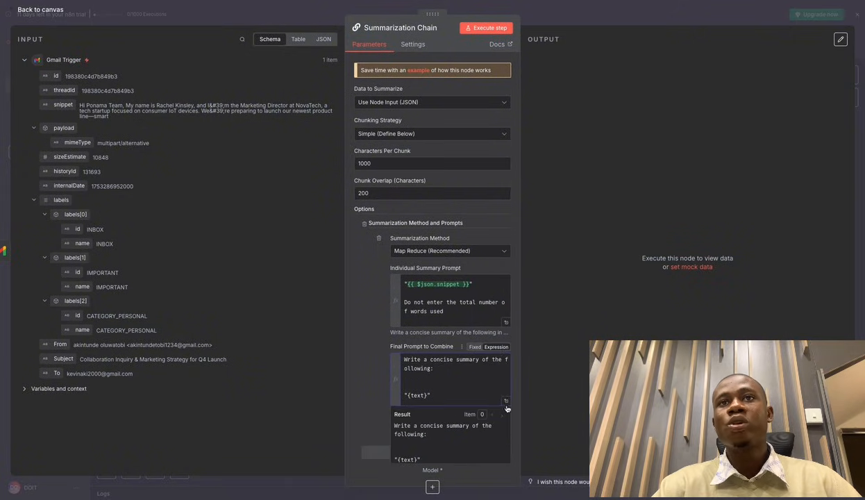
click(506, 401)
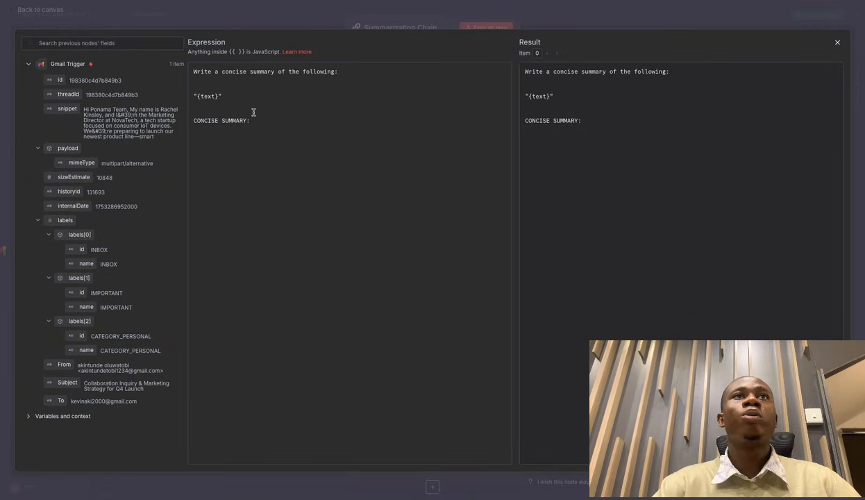
drag(252, 120, 201, 60)
key(BackSpace)
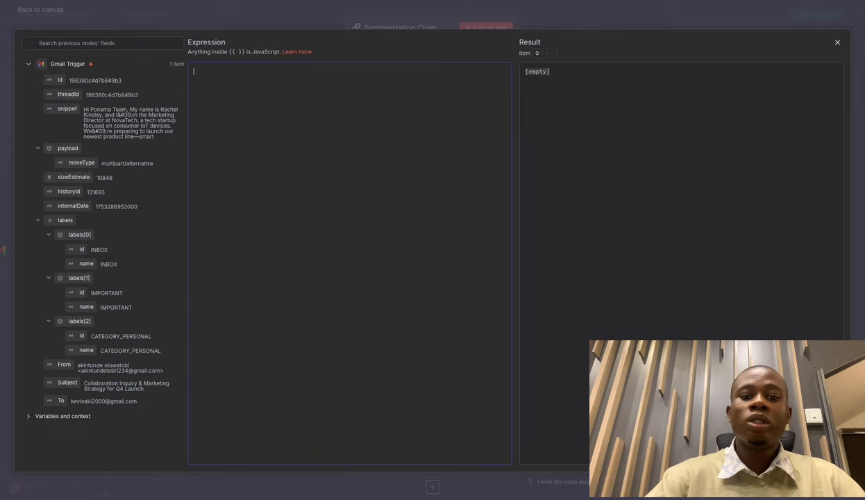
key(ctrl+v)
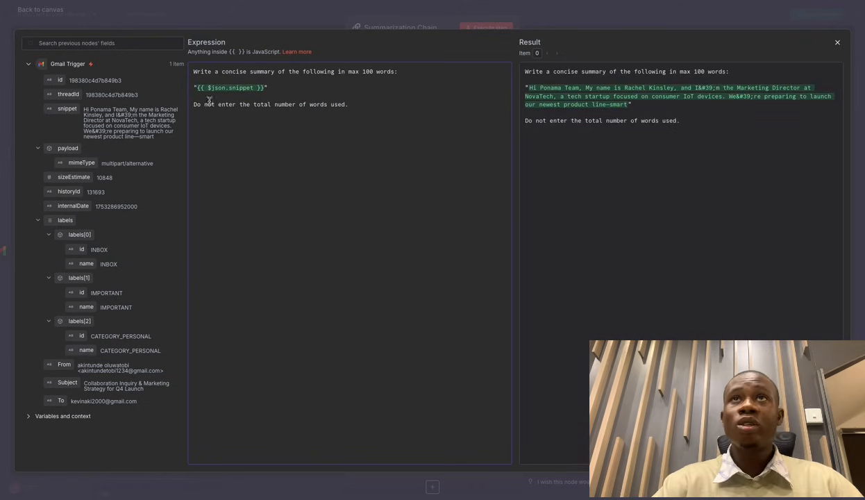
click(60, 109)
mouse_move(61, 109)
mouse_down()
mouse_move(276, 82)
mouse_move(242, 91)
mouse_move(294, 91)
mouse_move(64, 112)
mouse_move(227, 87)
mouse_move(64, 118)
mouse_up()
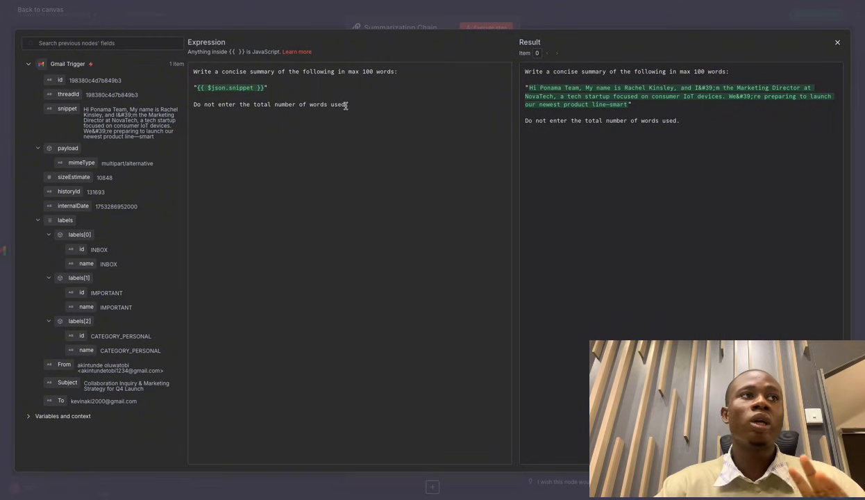
click(583, 13)
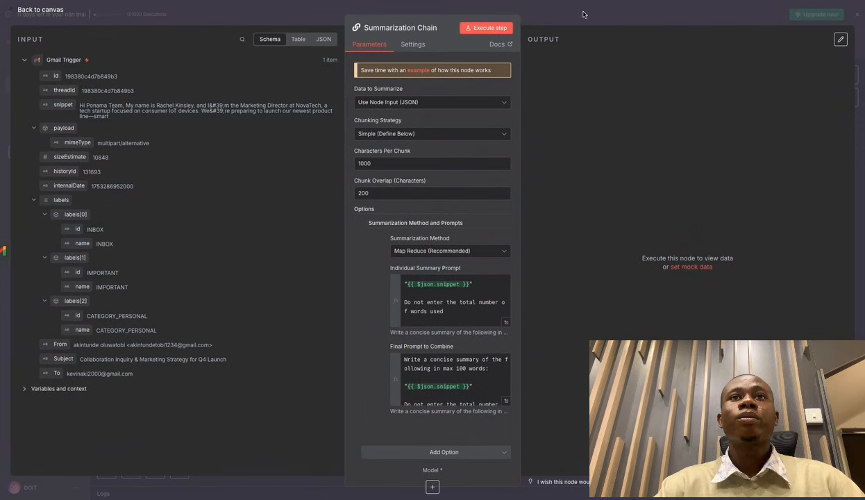
Run the Summarization Chain from the canvas; it fails because no Model sub-node is connected.
click(583, 13)
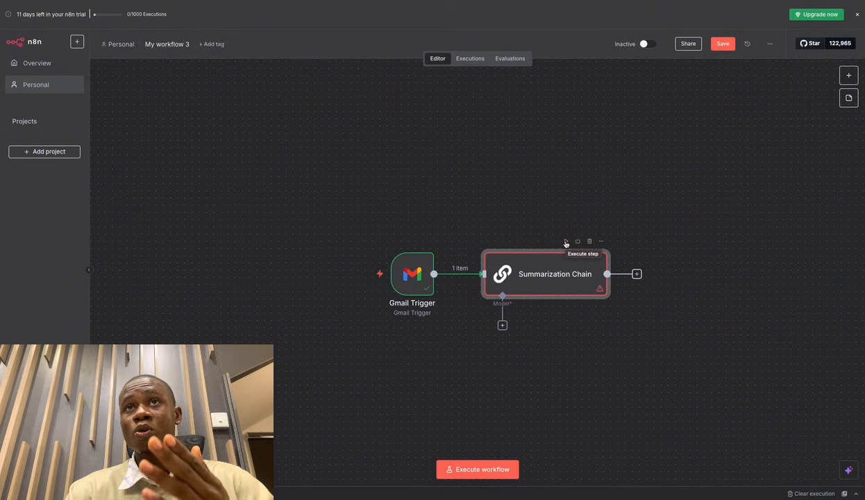
click(565, 242)
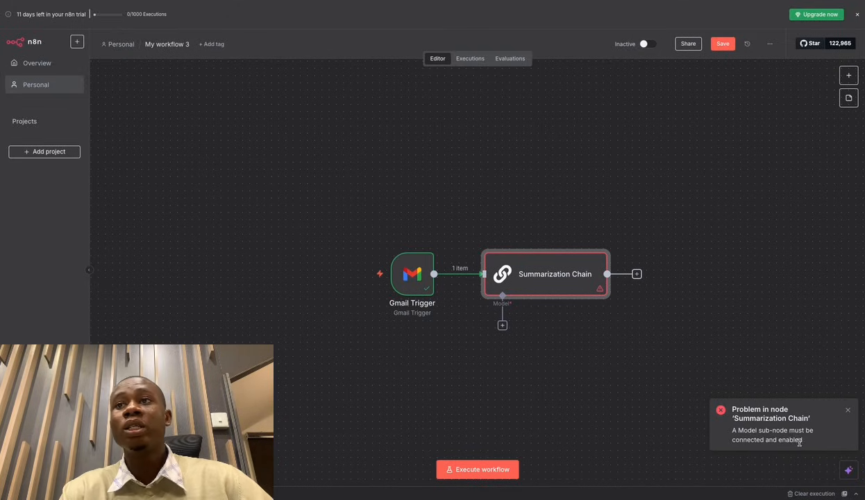
Connect an OpenAI Chat Model from the Language Models list as the Summarization Chain's model.
click(503, 325)
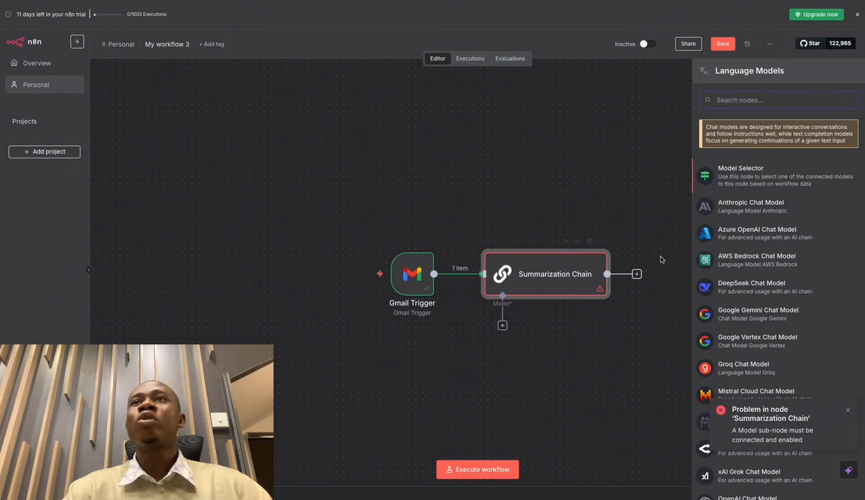
scroll(759, 335, down, 3)
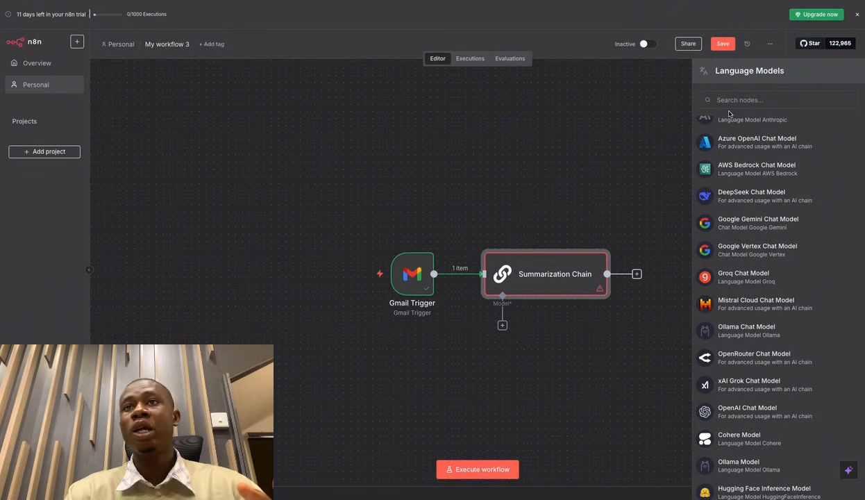
click(760, 413)
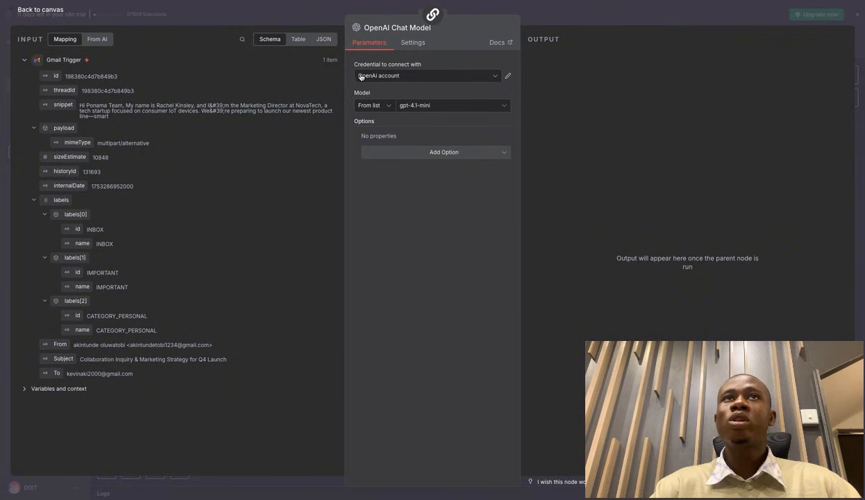
click(411, 76)
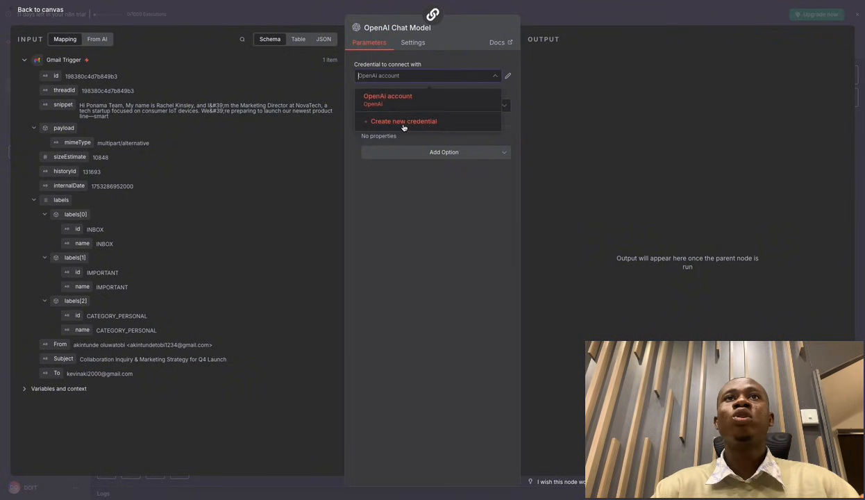
click(421, 123)
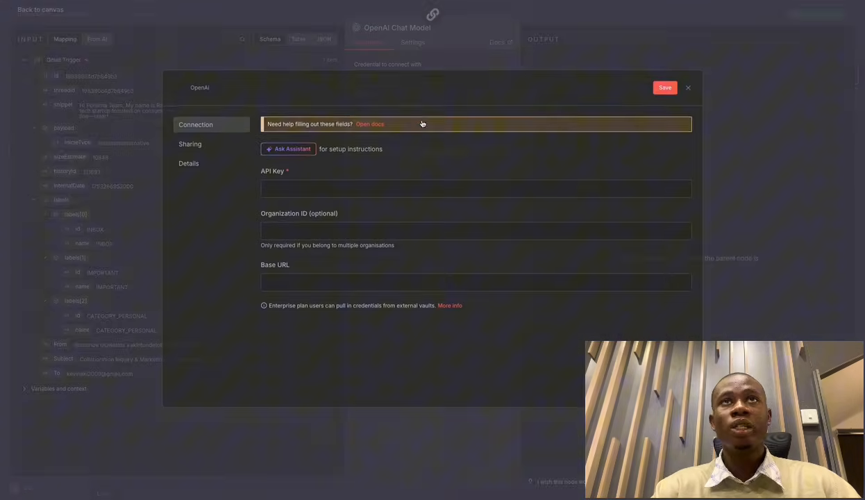
click(266, 181)
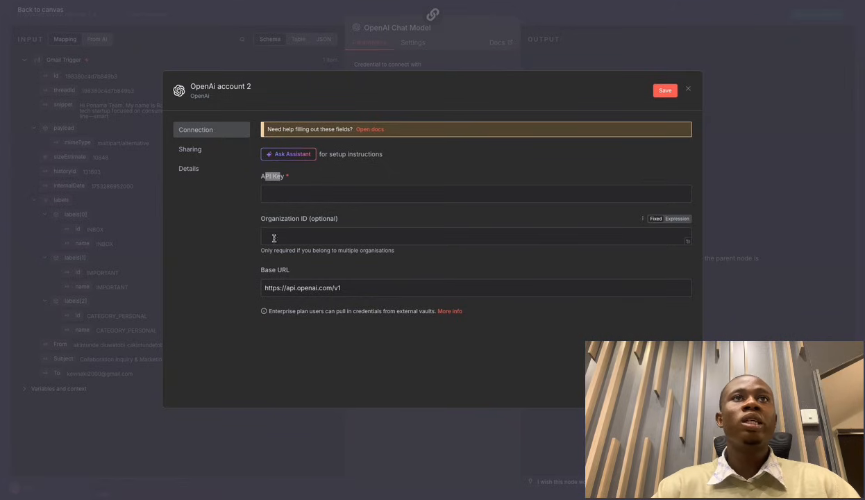
click(259, 221)
drag(259, 220, 341, 220)
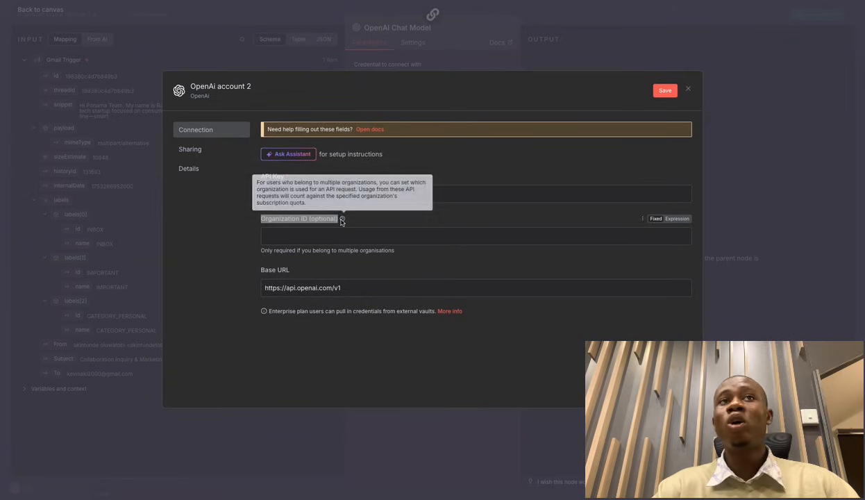
drag(291, 275, 256, 274)
click(256, 274)
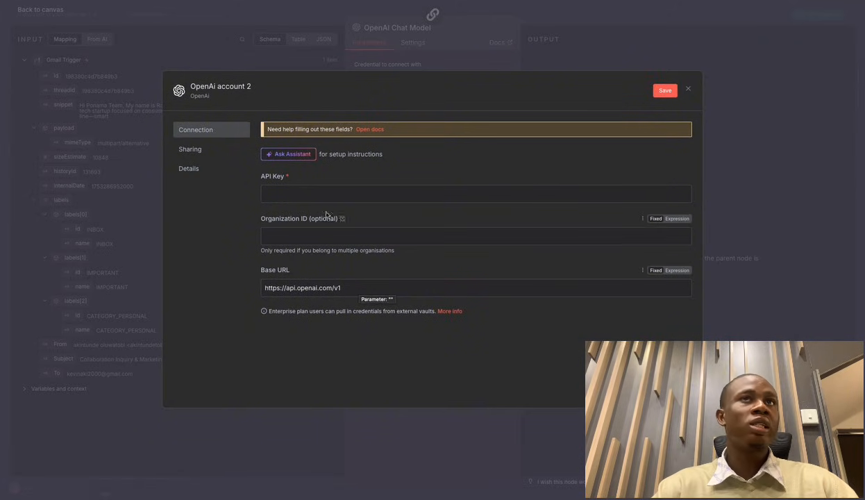
click(293, 179)
drag(293, 179, 269, 177)
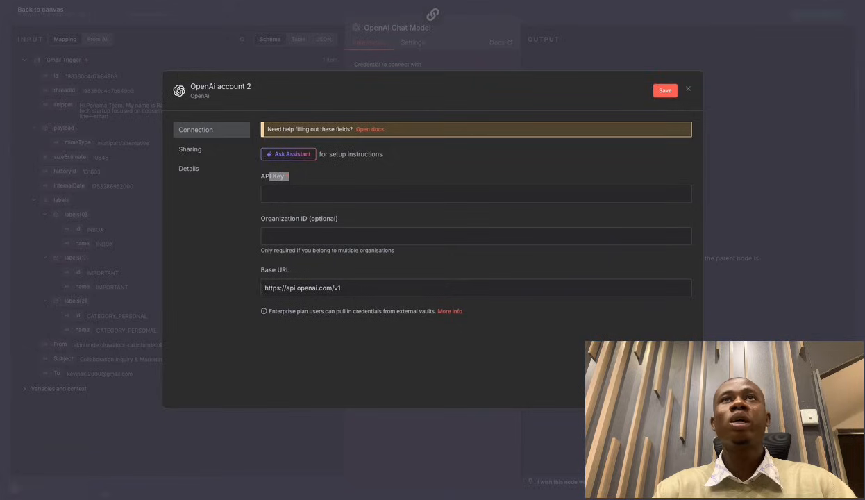
Go to openai.com in a new tab and log in to the API Platform.
key(super+t)
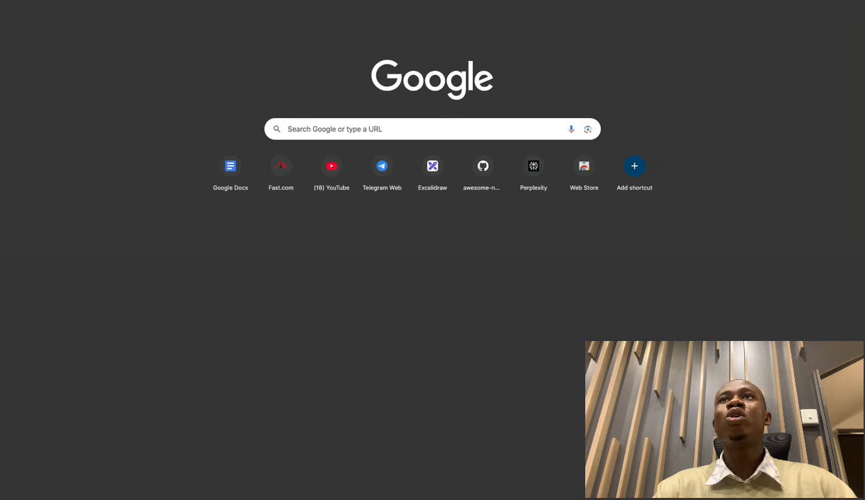
text(op)
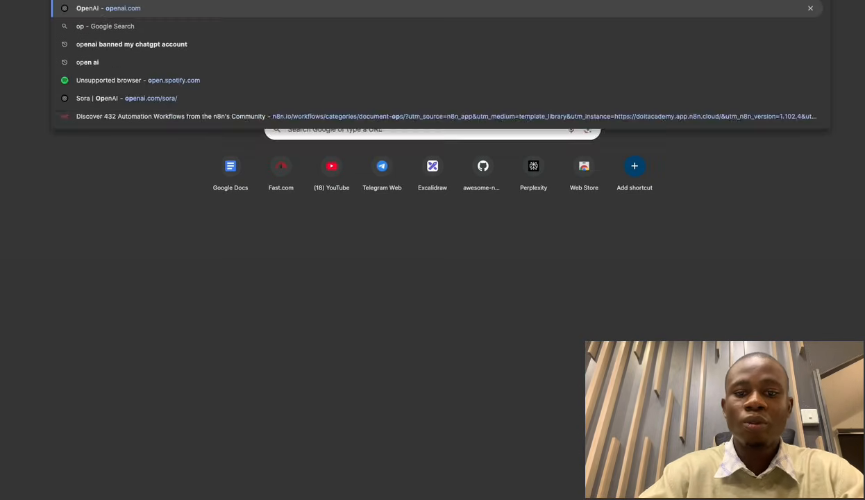
text(enai)
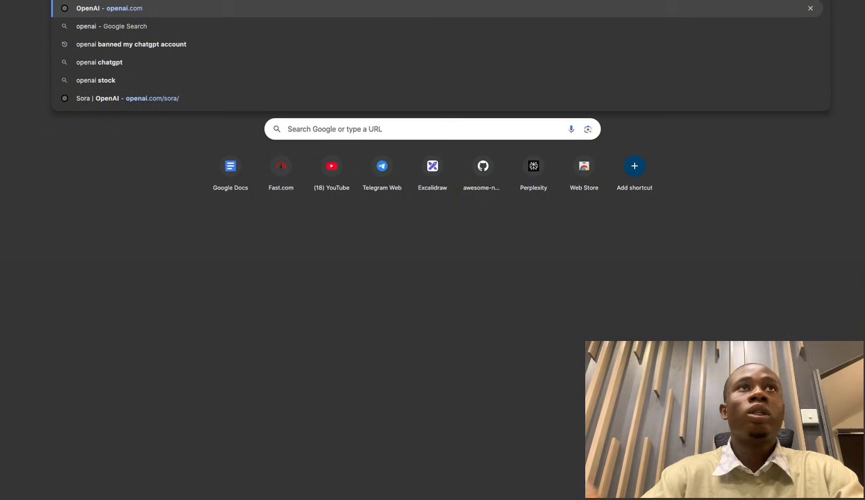
key(Return)
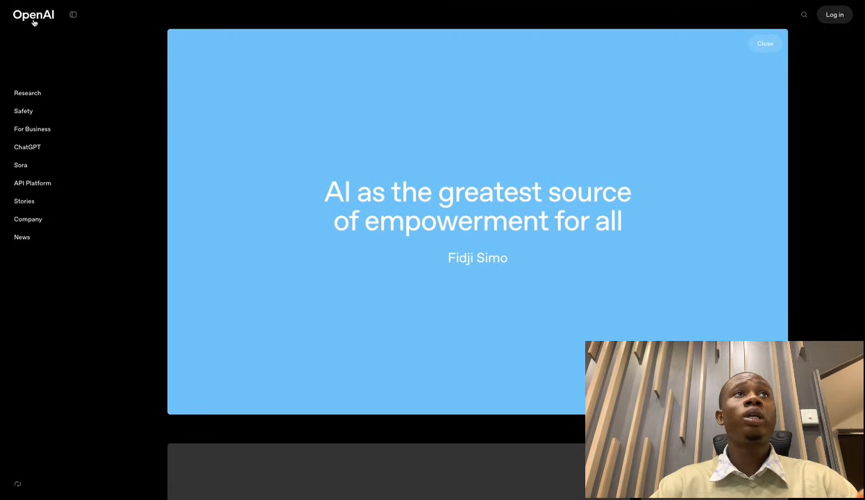
scroll(568, 386, down, 6)
scroll(568, 386, up, 6)
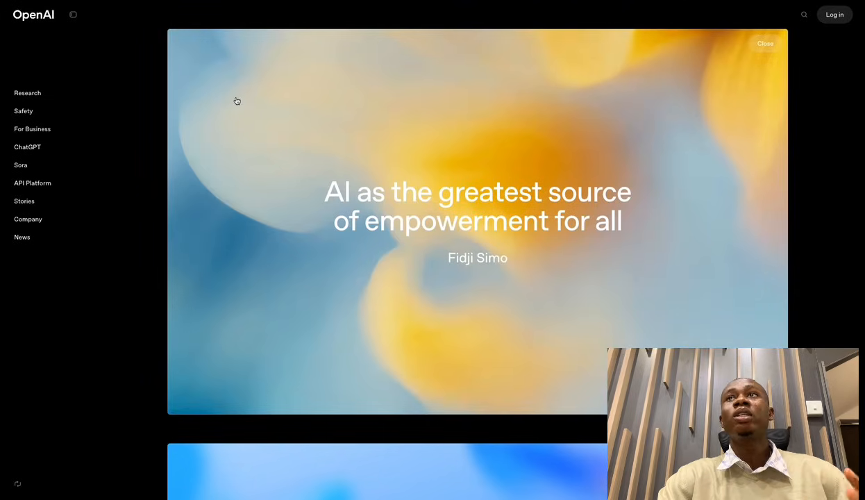
click(833, 16)
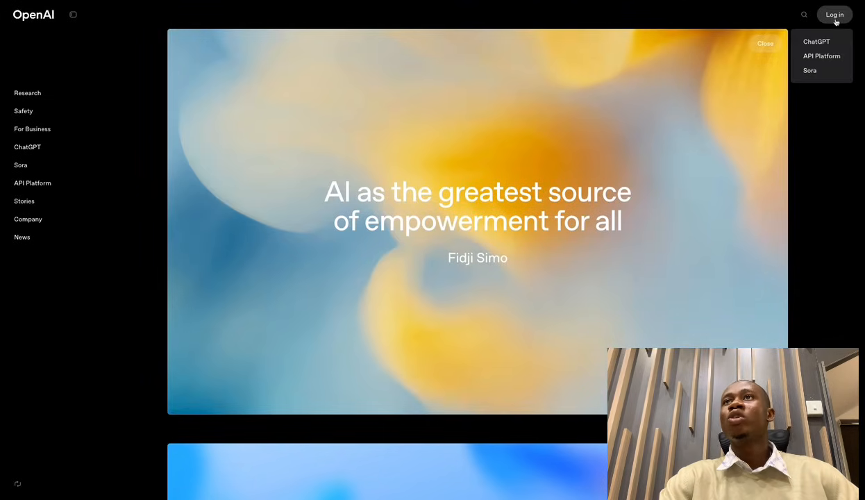
click(822, 57)
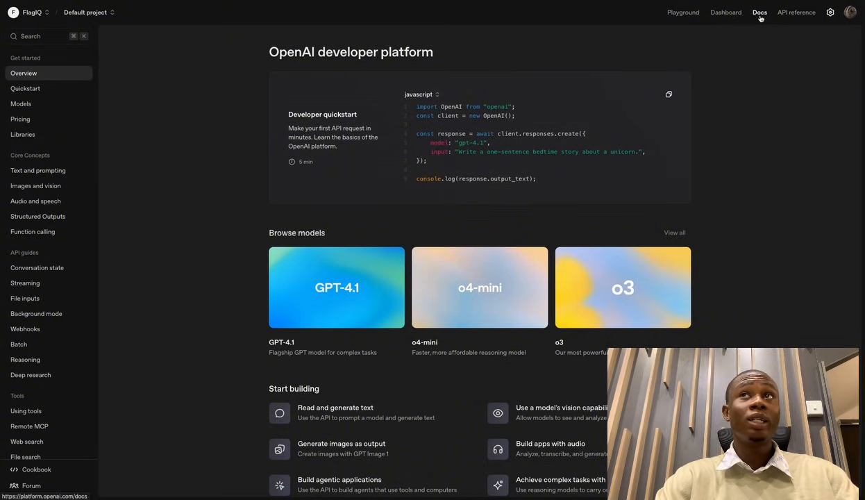
Go through settings and Your profile to the organization's API keys list.
scroll(502, 299, down, 3)
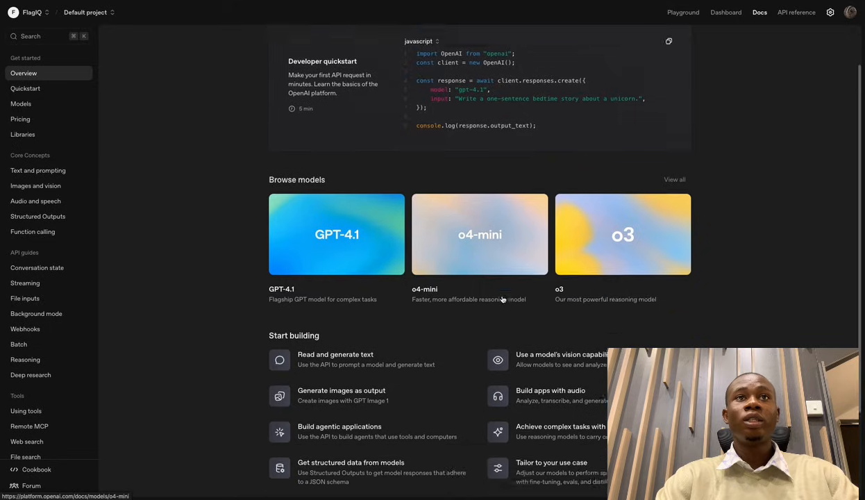
scroll(502, 298, up, 3)
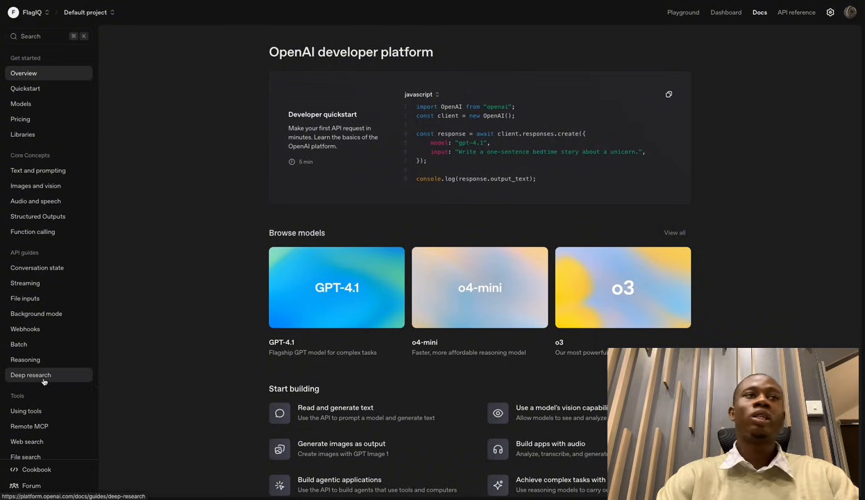
scroll(73, 305, down, 3)
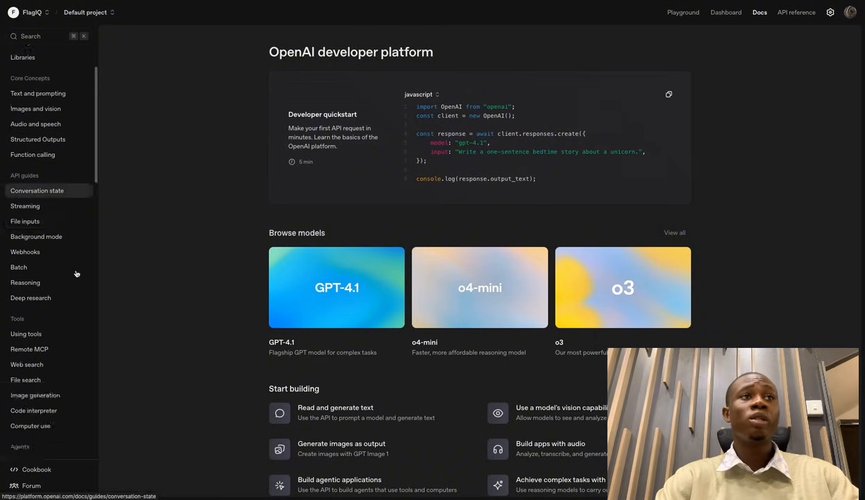
scroll(76, 272, up, 3)
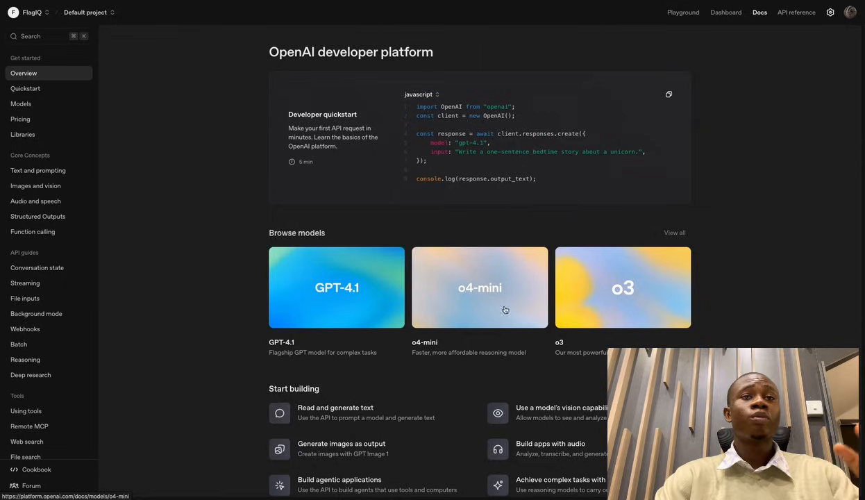
click(831, 13)
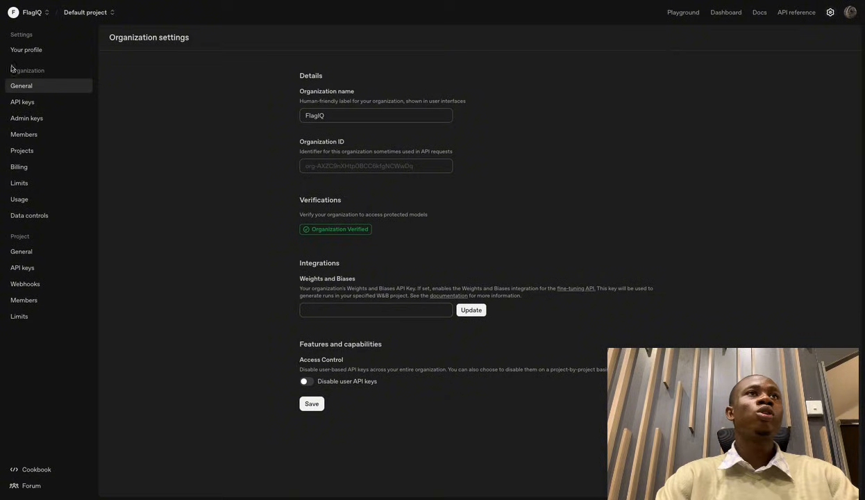
click(32, 52)
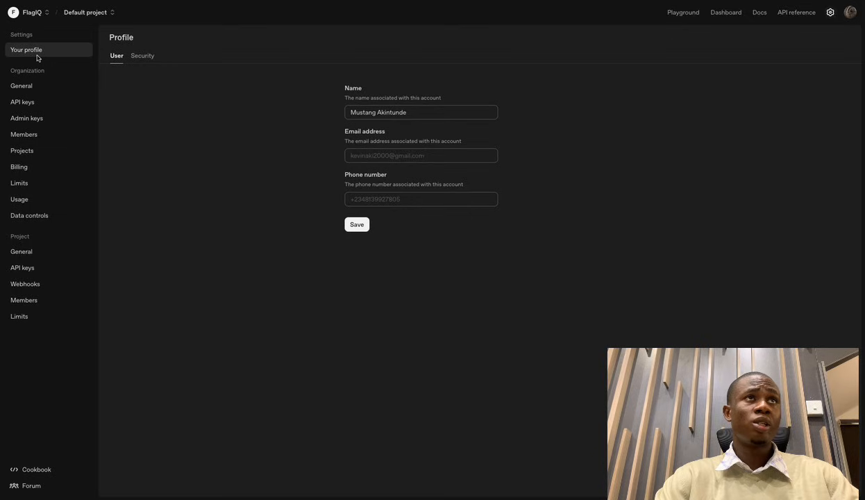
click(28, 106)
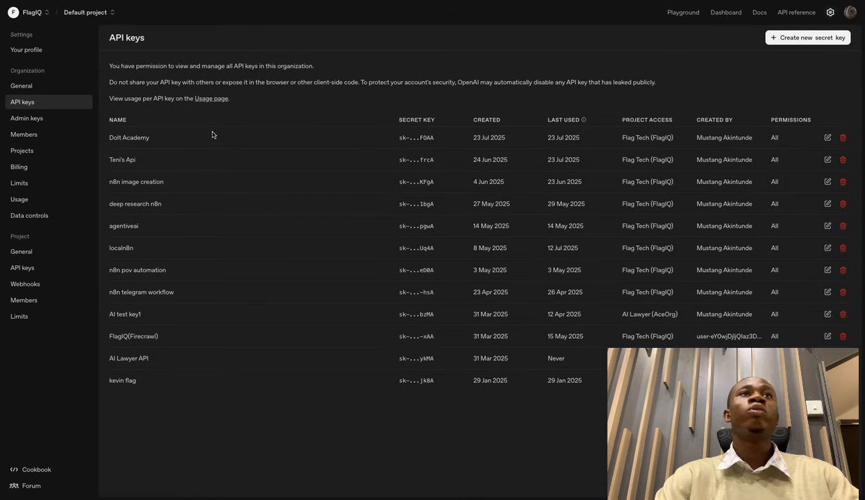
click(804, 37)
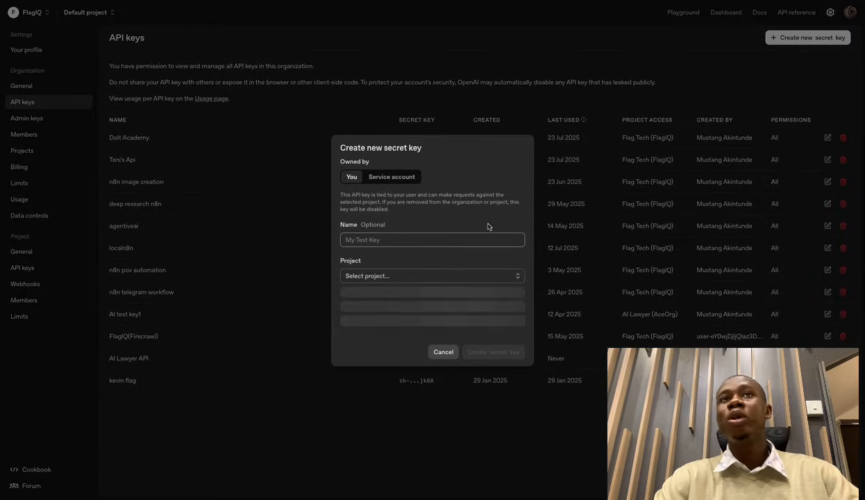
click(405, 245)
text(d)
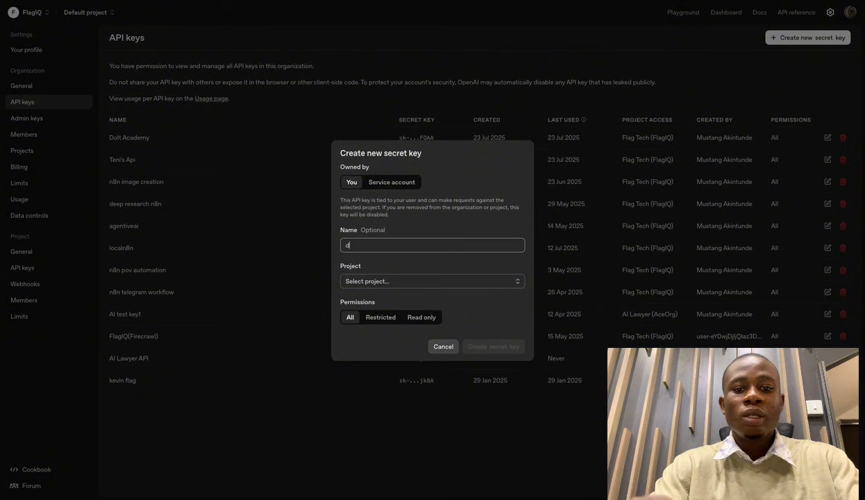
text(emo1)
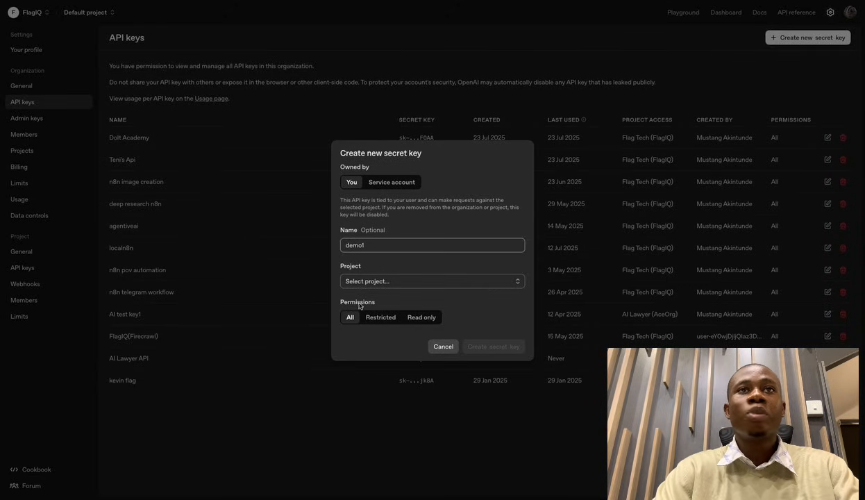
click(432, 282)
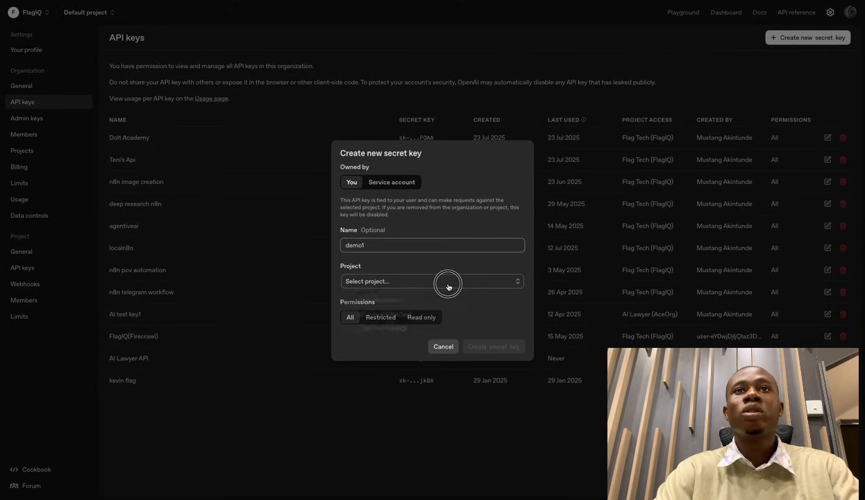
click(411, 300)
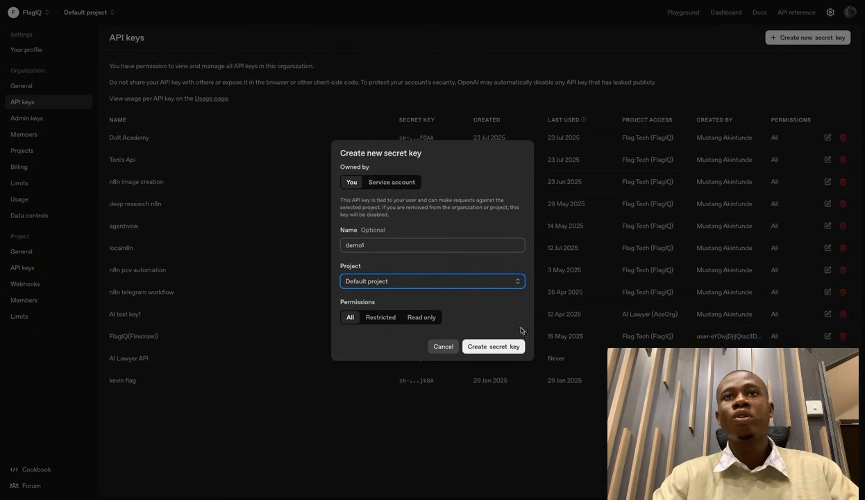
click(598, 96)
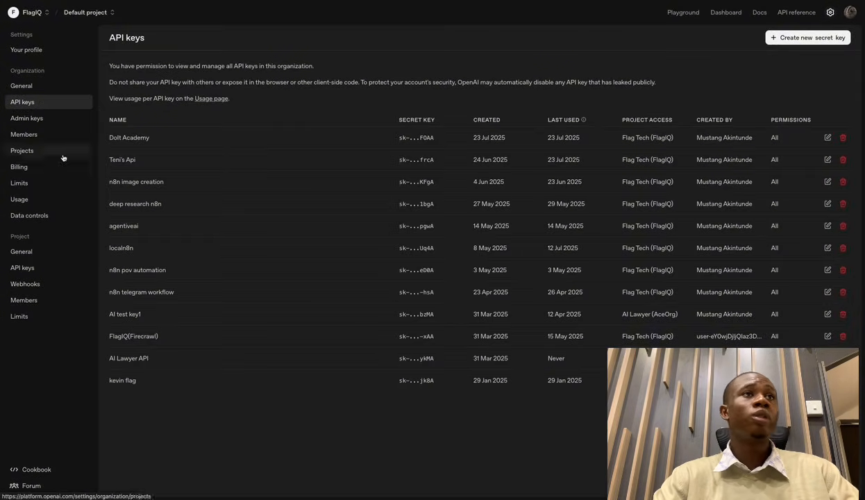
Show the Billing overview and highlight the $6.53 pay-as-you-go credit balance.
click(33, 166)
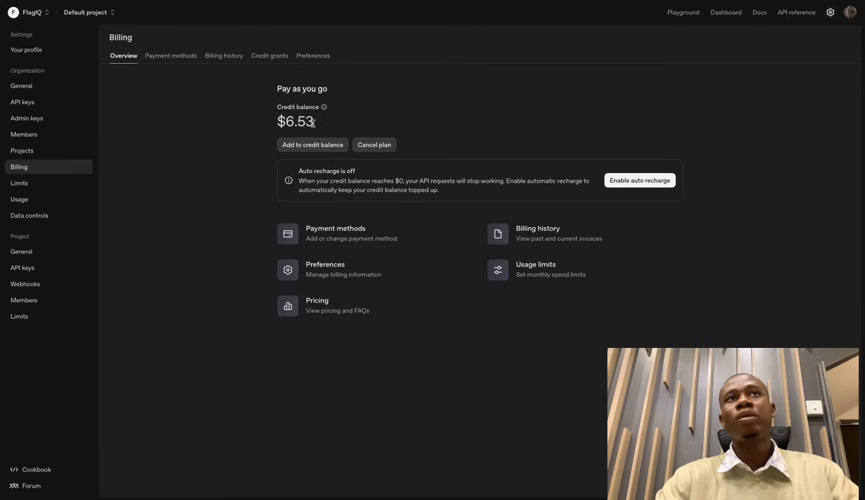
drag(316, 125, 282, 125)
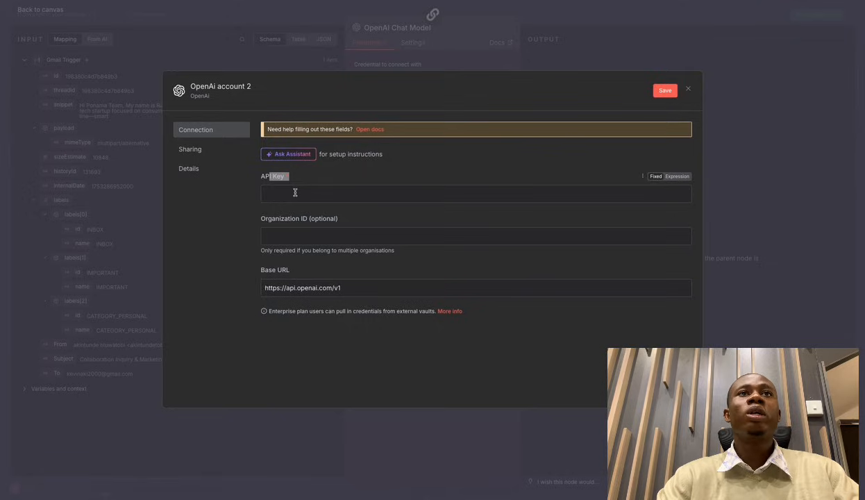
Discard the new credential form and change the chat model from gpt-4.1-mini to gpt-4o-mini.
click(295, 192)
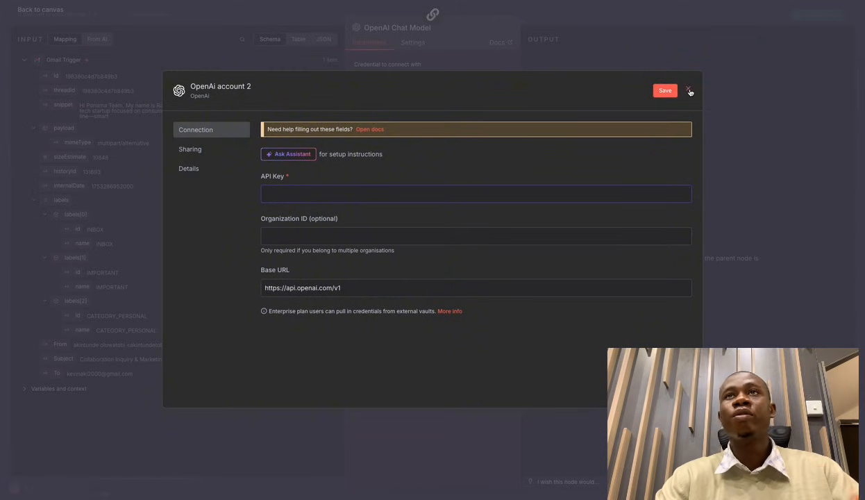
click(690, 91)
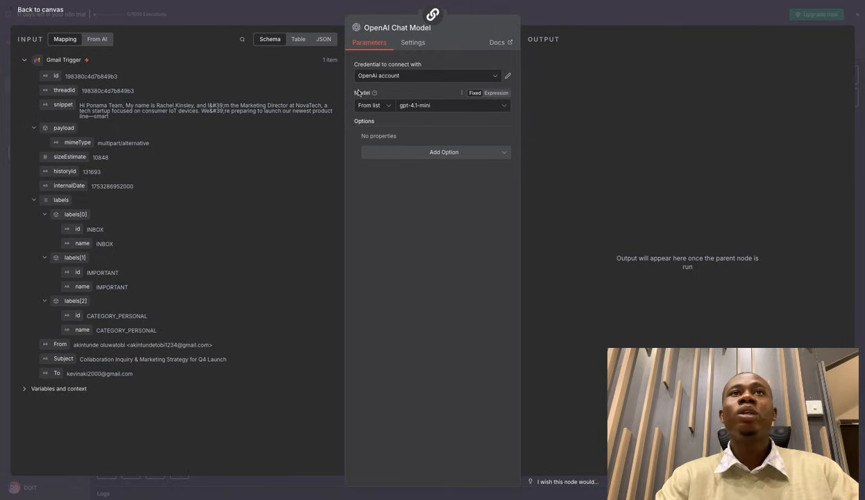
click(437, 105)
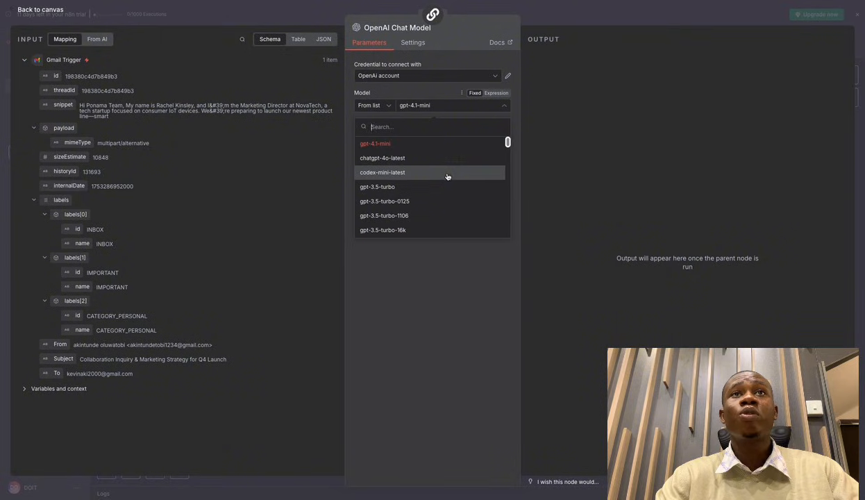
scroll(444, 179, down, 3)
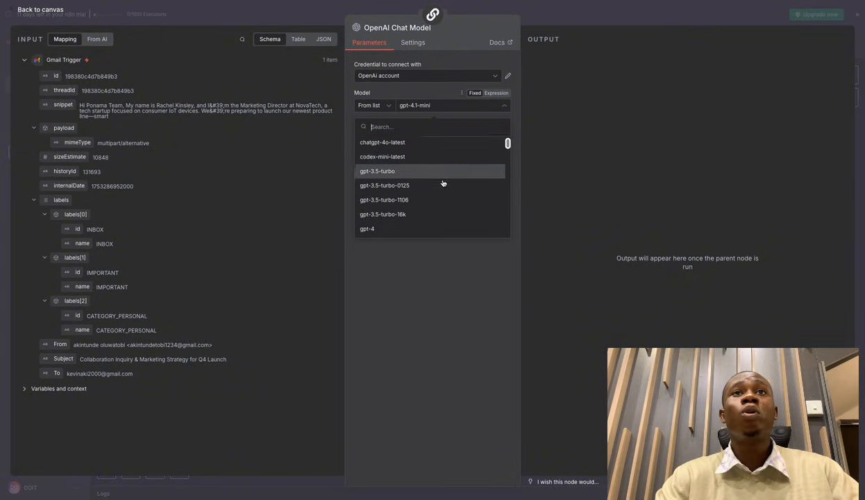
scroll(443, 182, down, 10)
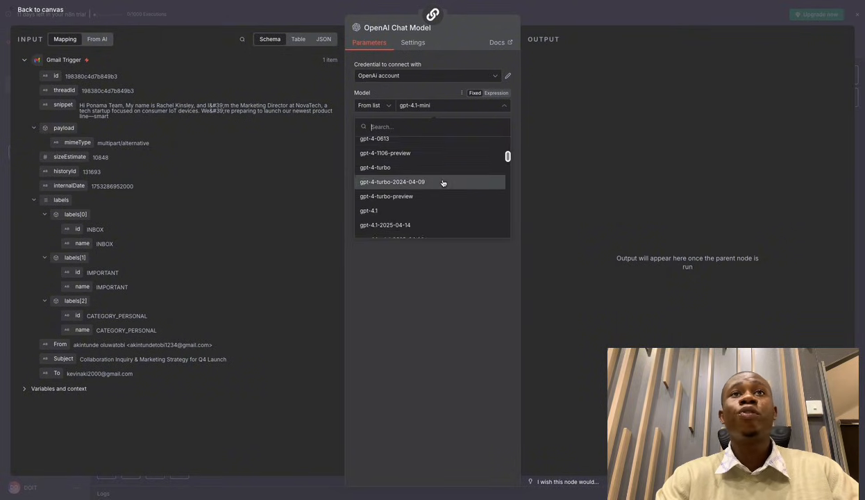
scroll(442, 182, down, 8)
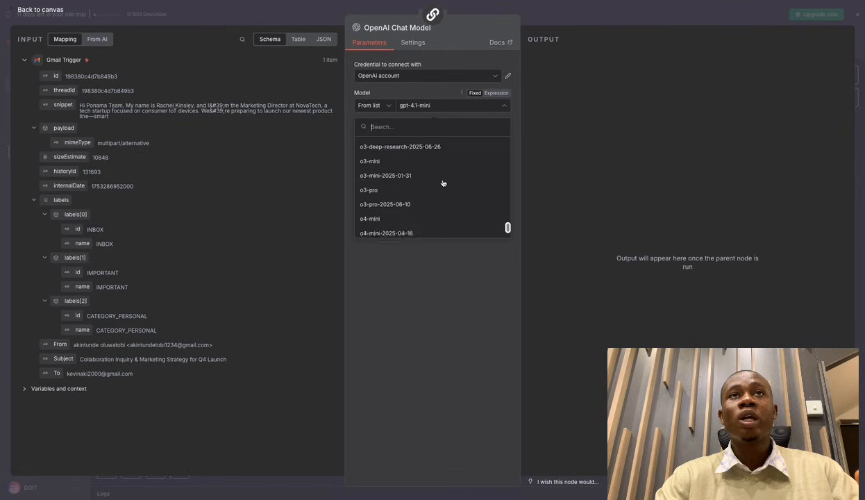
scroll(443, 183, up, 6)
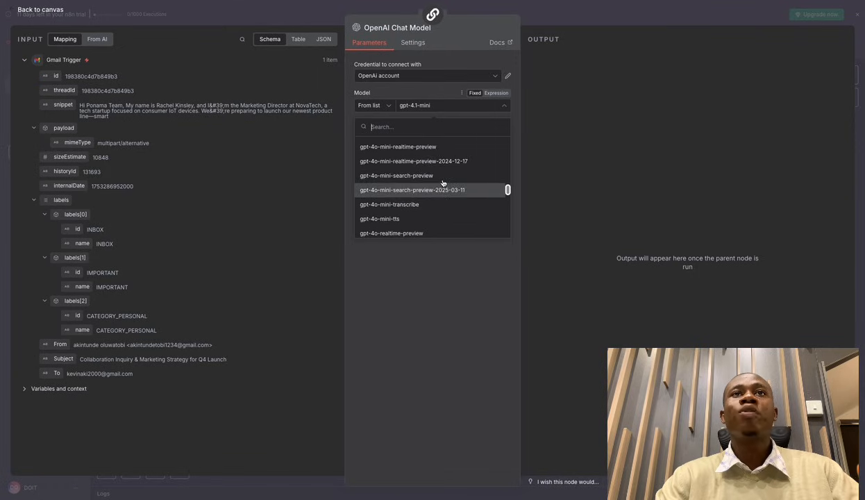
scroll(443, 183, up, 1)
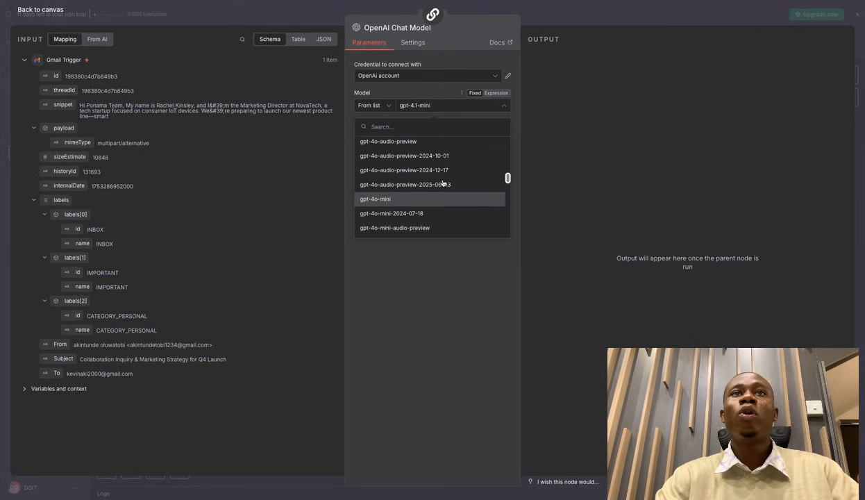
click(409, 201)
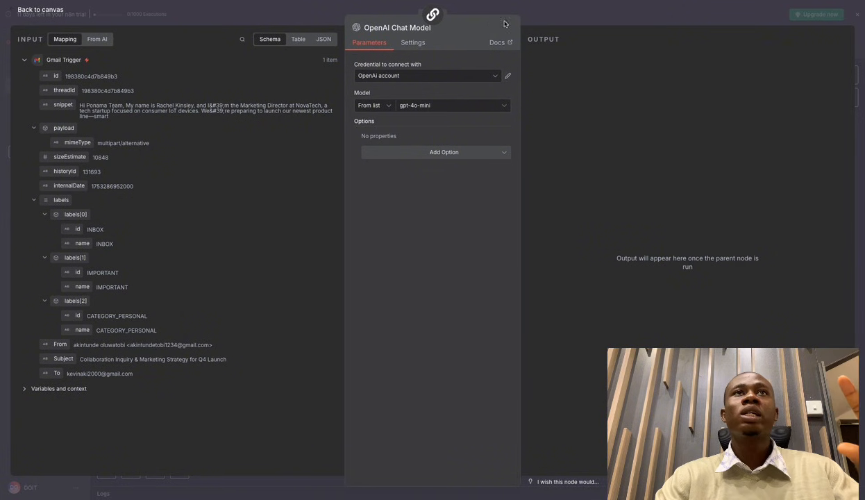
Back on the canvas, nudge the OpenAI Chat Model node right and run the Summarization Chain.
click(555, 13)
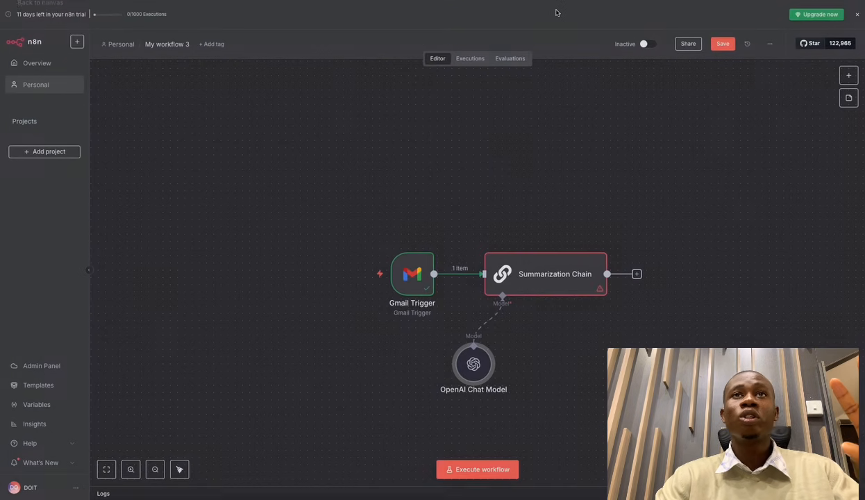
drag(473, 363, 495, 355)
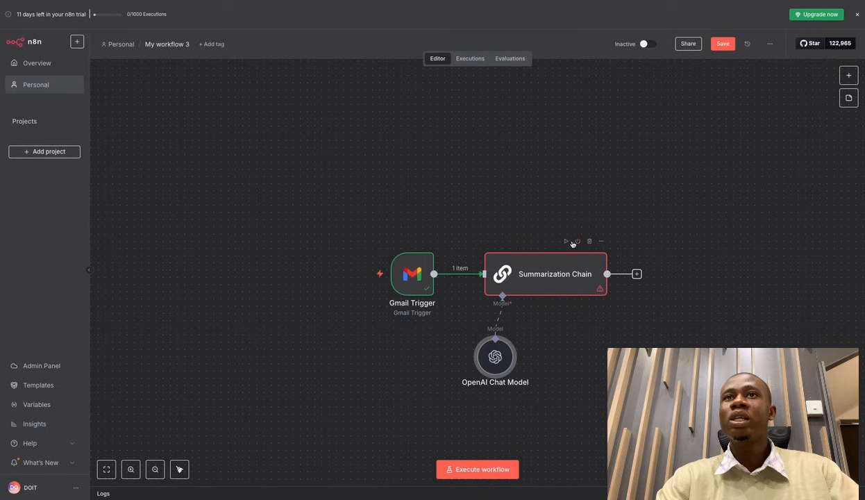
click(567, 242)
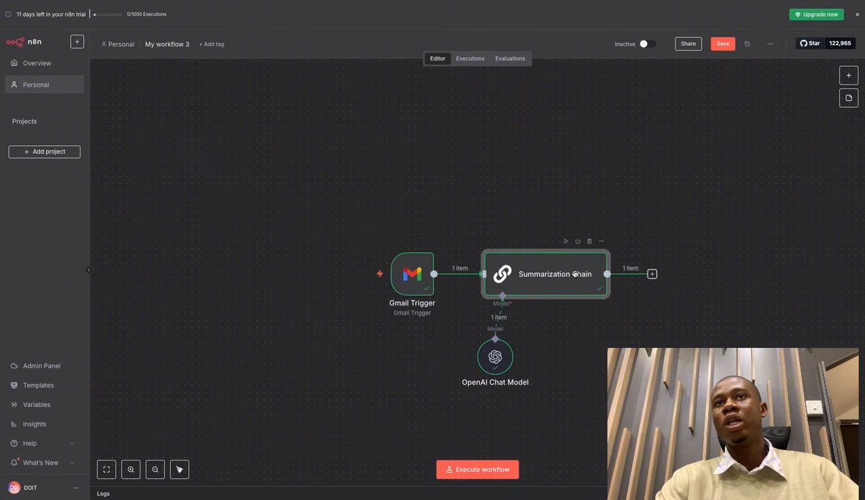
Review gpt-4o-mini's email summary in the Summarization Chain's Logs, then close the panel.
double_click(555, 271)
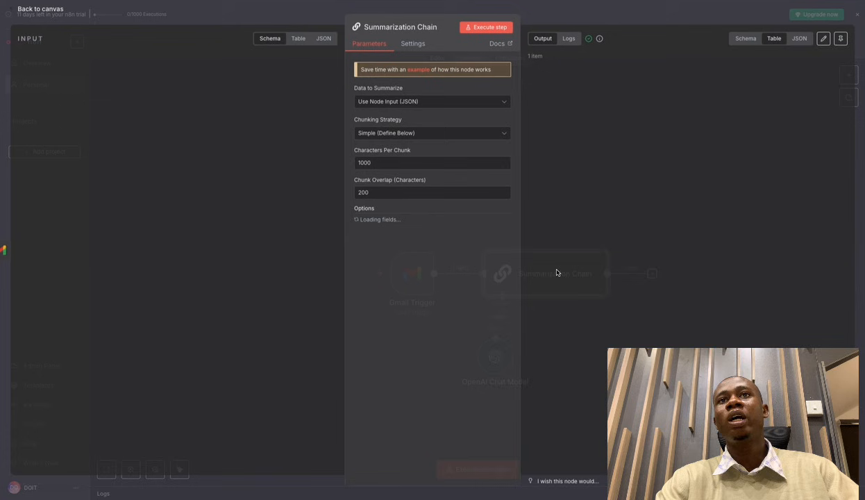
click(627, 16)
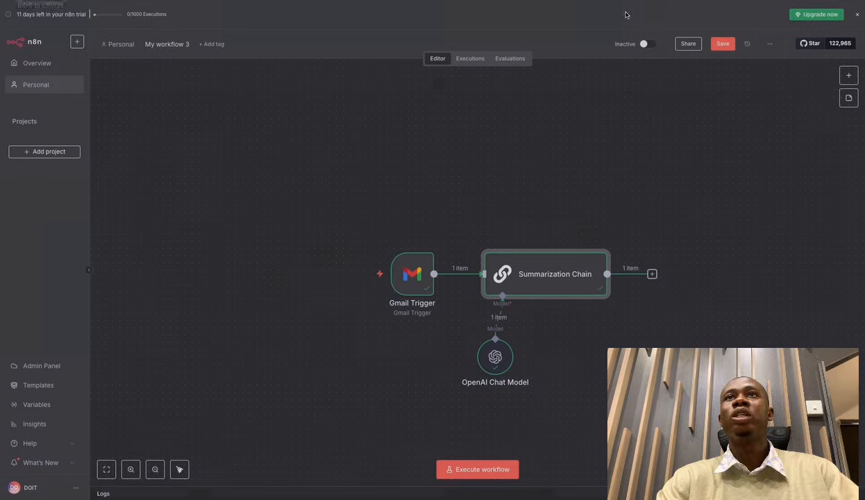
double_click(555, 282)
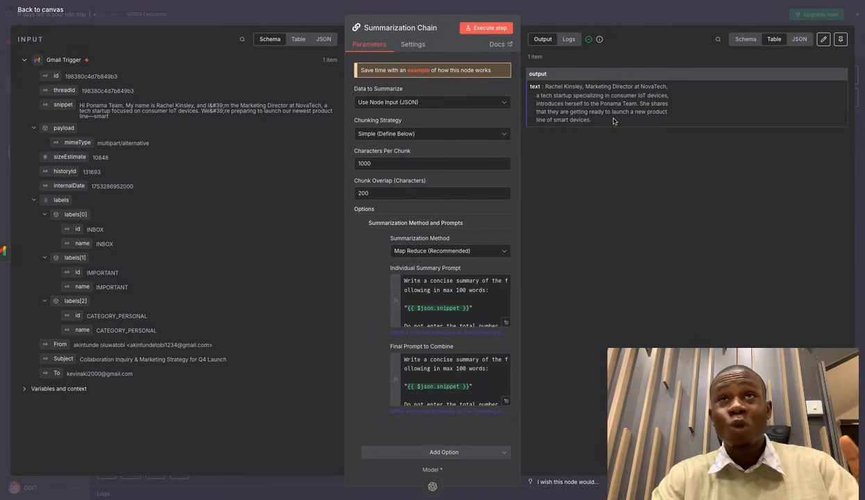
click(569, 40)
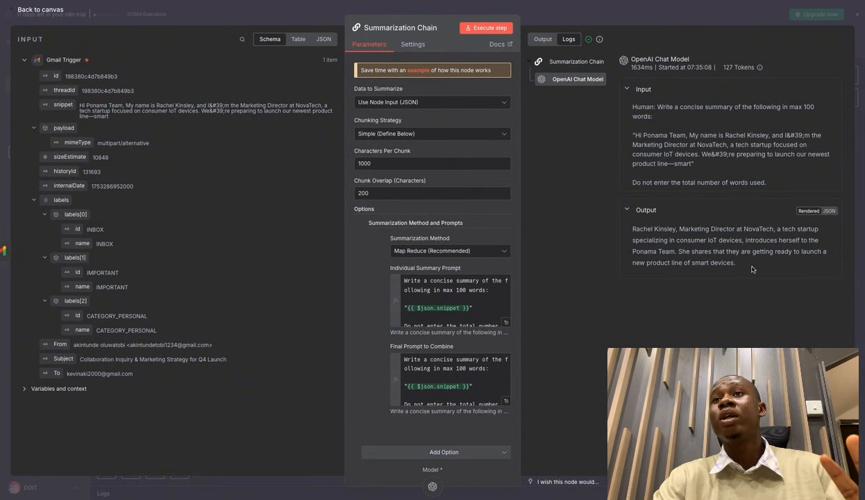
drag(734, 263, 636, 224)
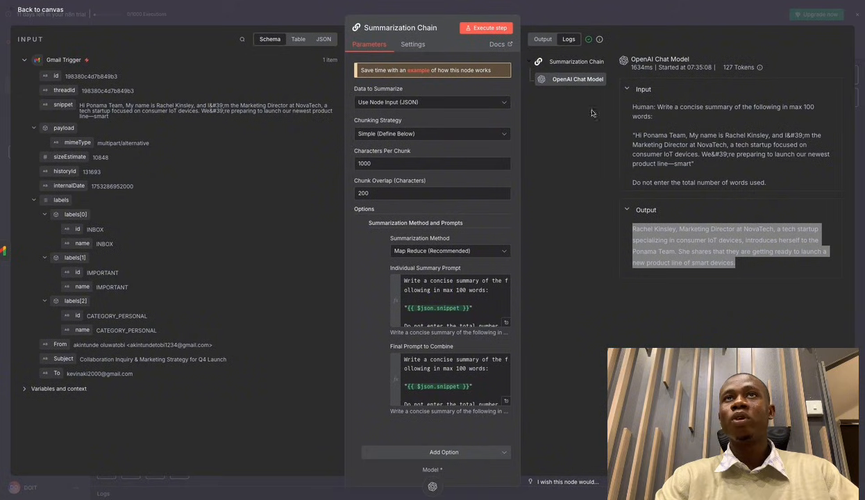
click(646, 13)
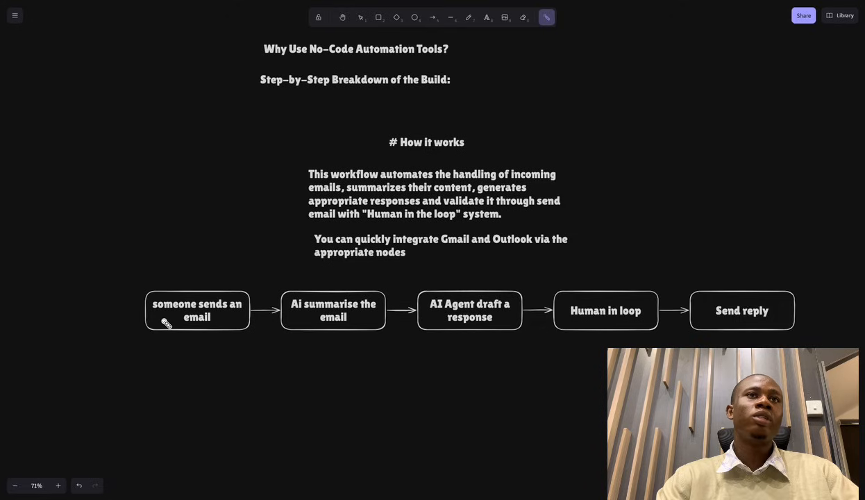
Trace the diagram from incoming email to AI summary to AI Agent draft, then return to n8n.
drag(164, 320, 218, 318)
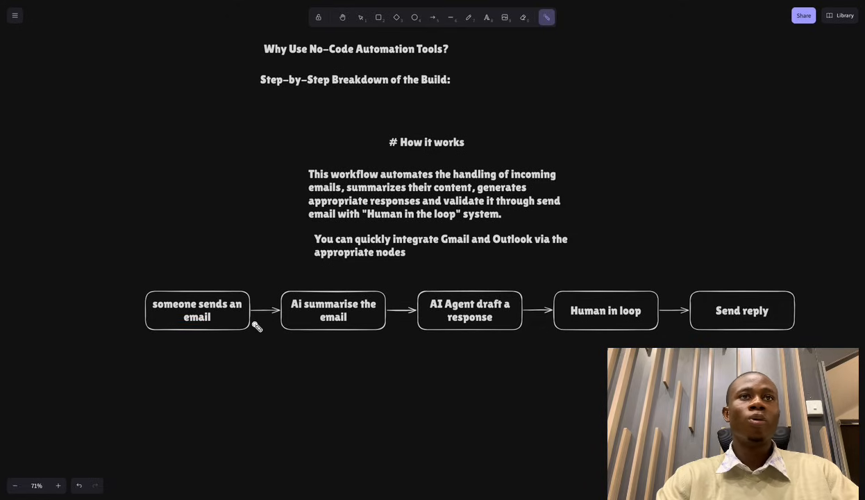
mouse_move(311, 320)
mouse_down()
mouse_move(299, 318)
mouse_move(371, 328)
mouse_up()
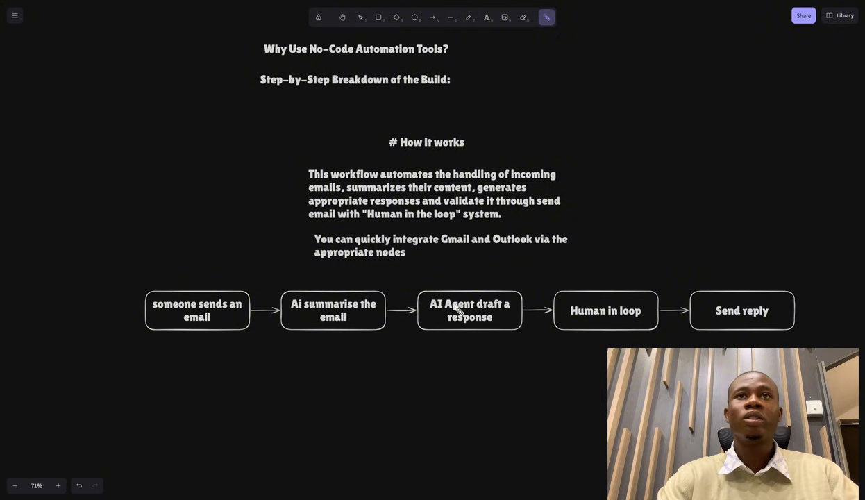
mouse_move(415, 317)
mouse_down()
mouse_move(464, 331)
mouse_move(512, 324)
mouse_up()
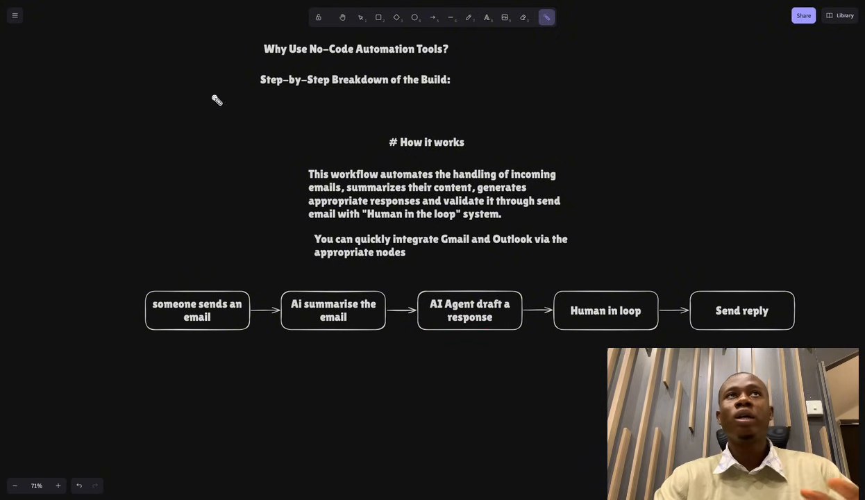
key(ctrl+Tab)
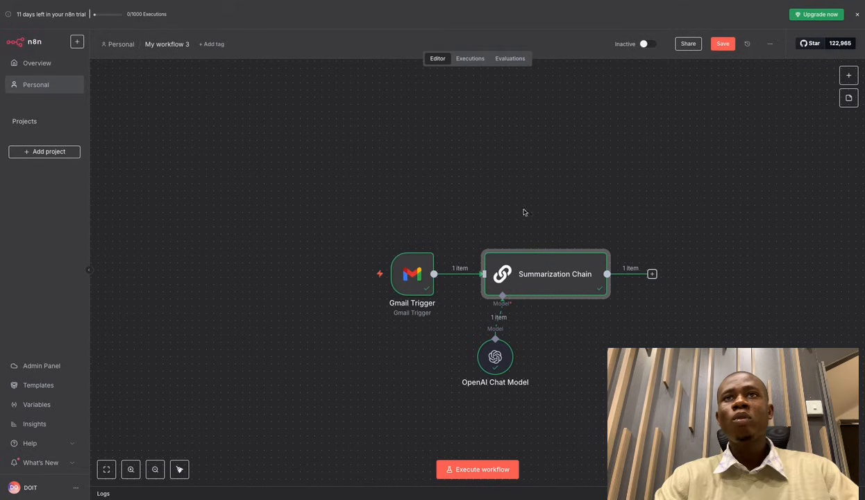
Search 'ai agen' in the node panel and add an AI Agent after the Summarization Chain.
click(652, 275)
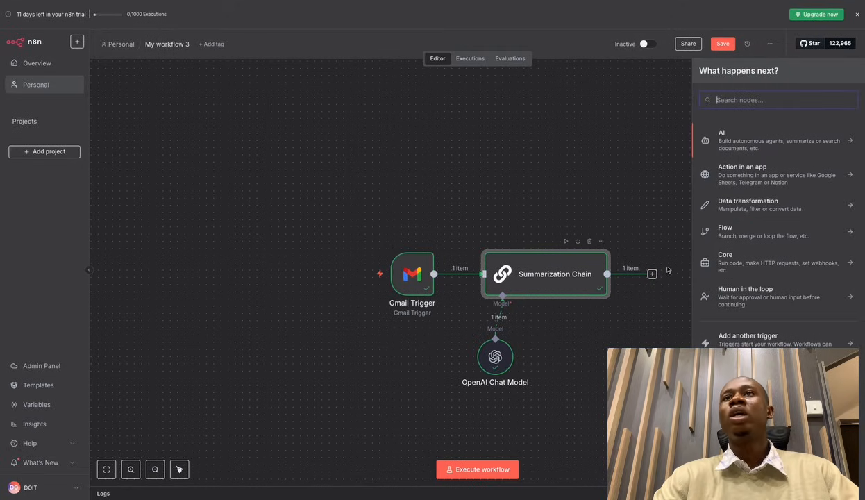
text(ai agen)
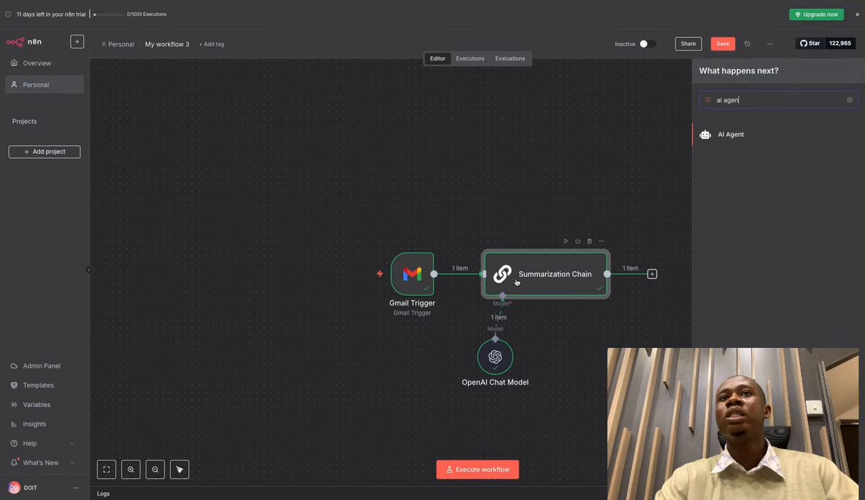
click(725, 134)
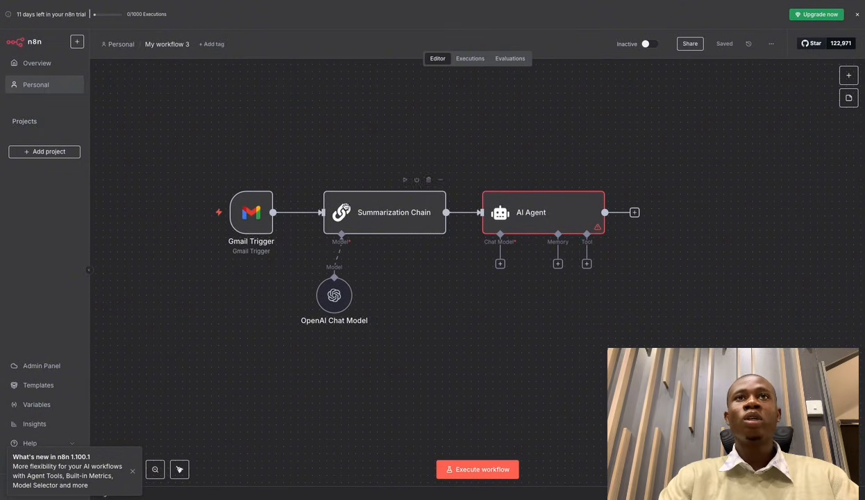
Open the AI Agent settings and set Source for Prompt to Define below.
click(561, 213)
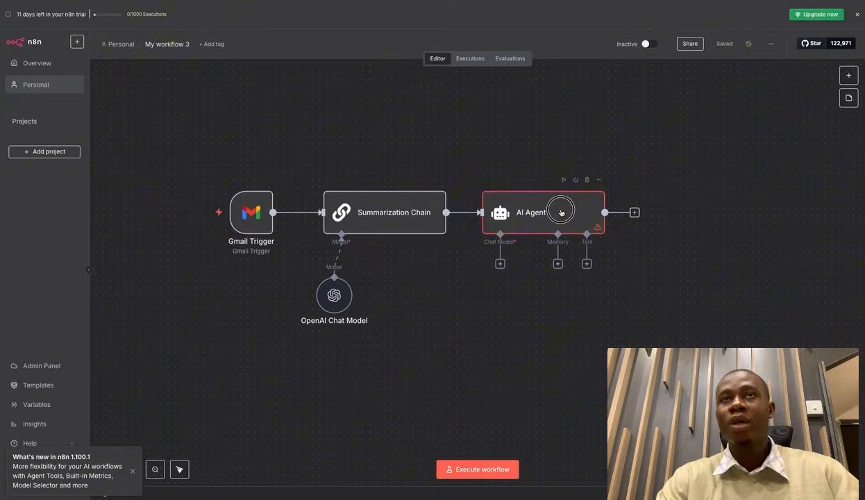
double_click(561, 212)
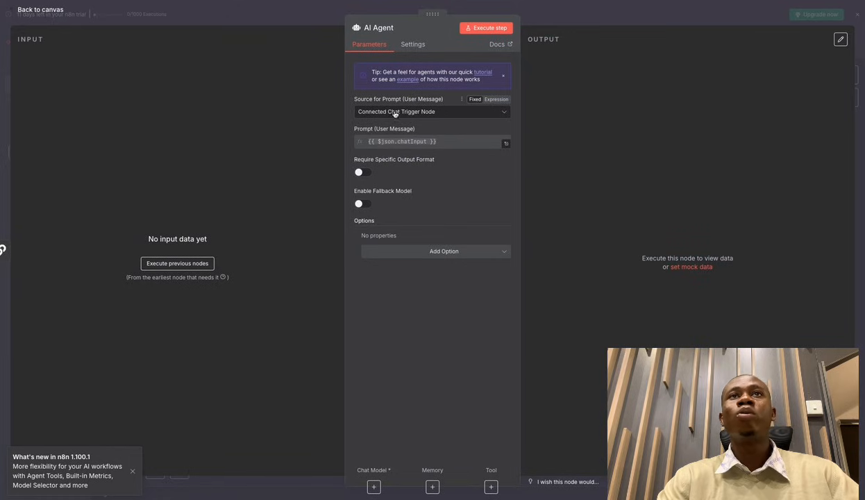
click(445, 112)
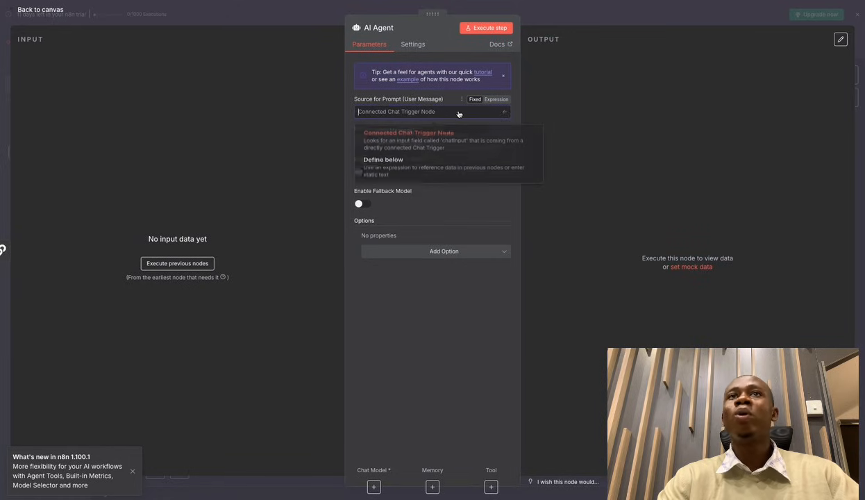
click(402, 169)
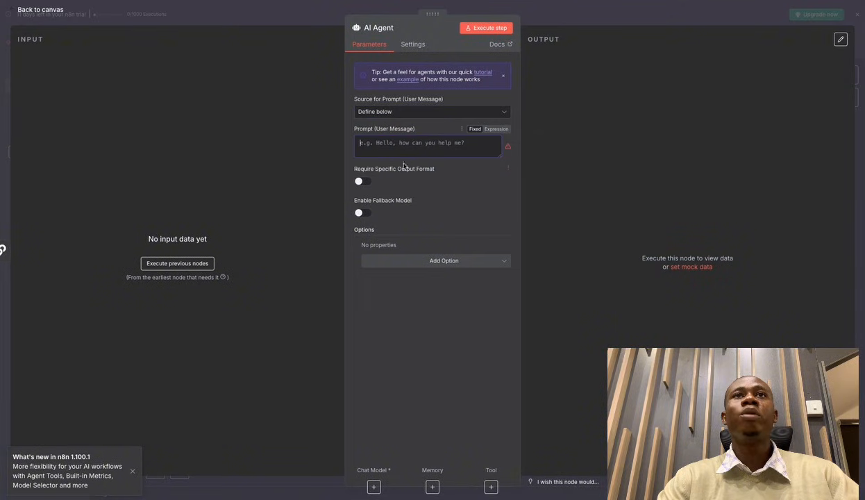
click(440, 113)
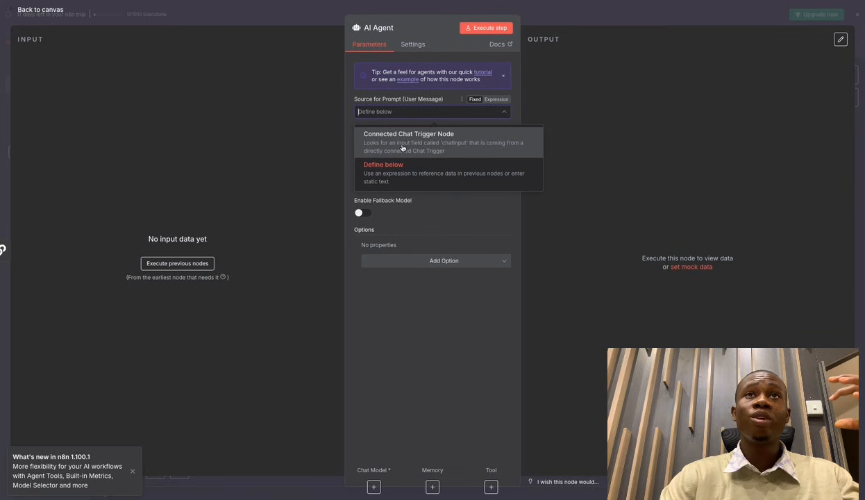
click(625, 3)
click(613, 15)
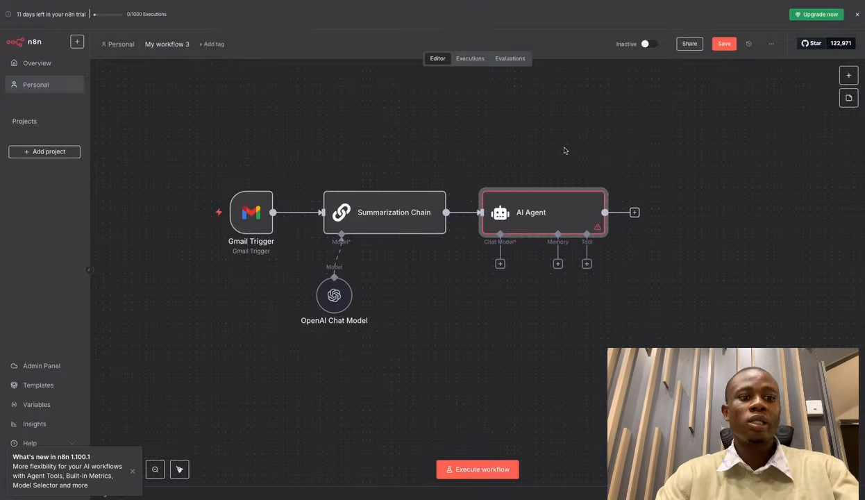
After a 'chat' node search, try the connected chat trigger source, revert to Define below, and focus the Prompt field.
key(Tab)
text(chat)
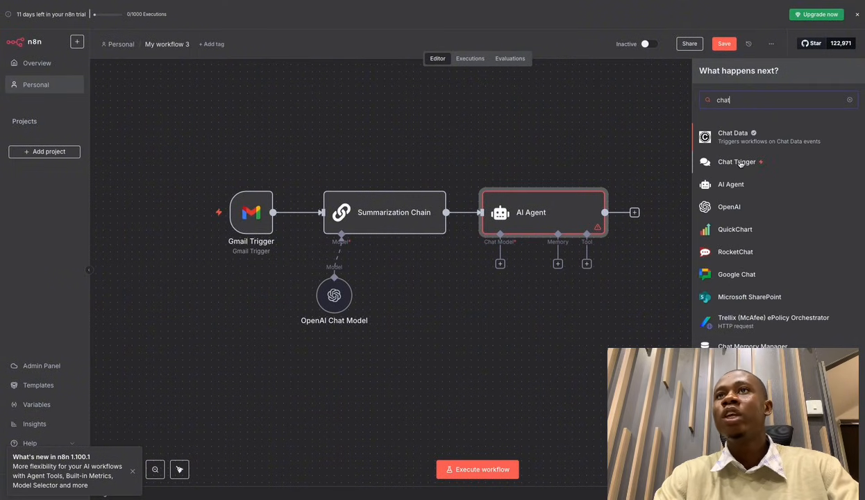
double_click(554, 212)
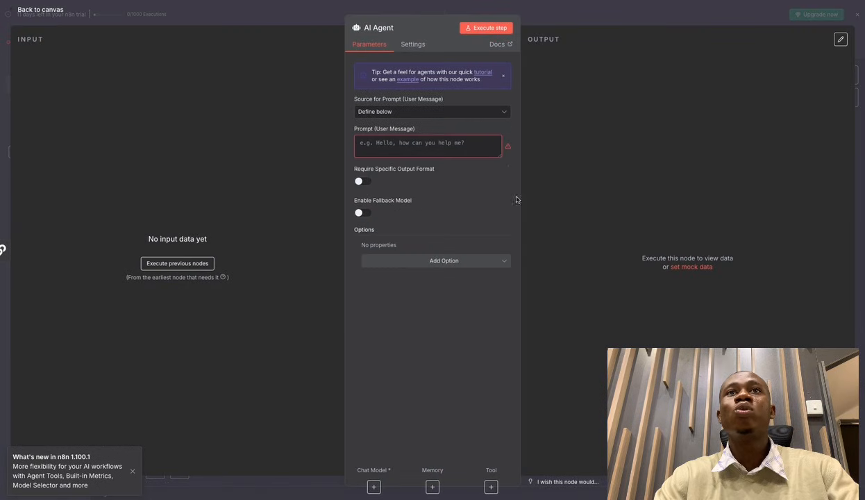
click(478, 109)
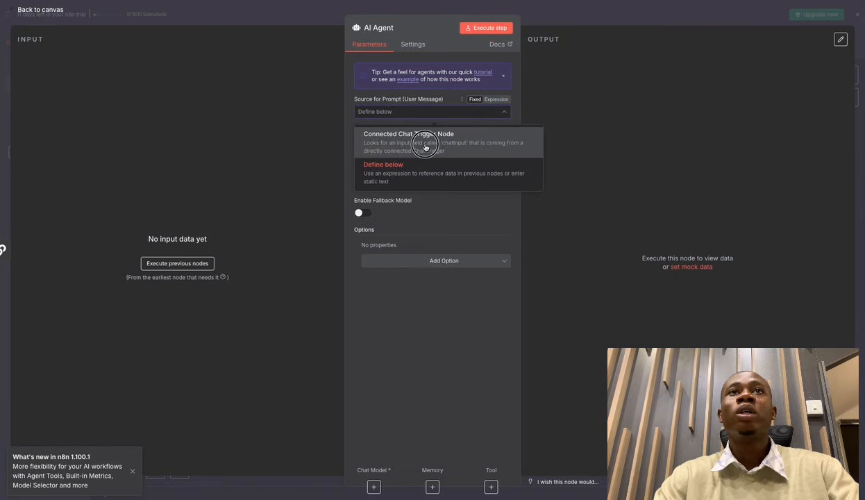
click(402, 135)
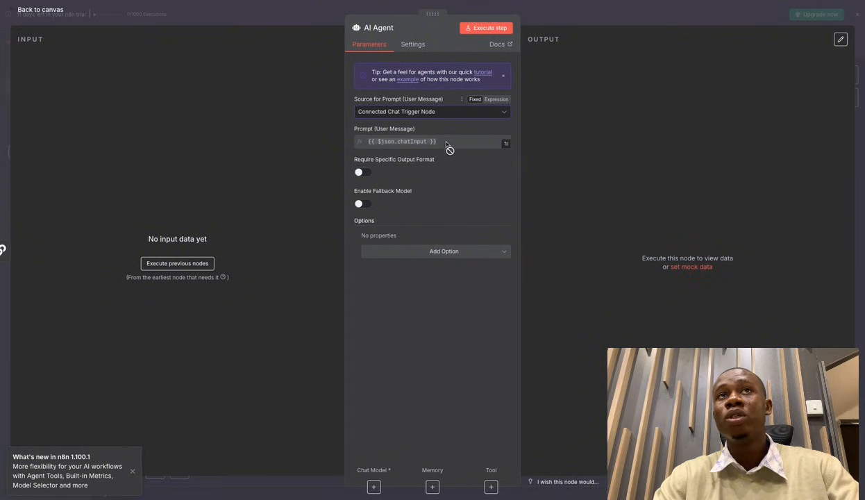
click(495, 113)
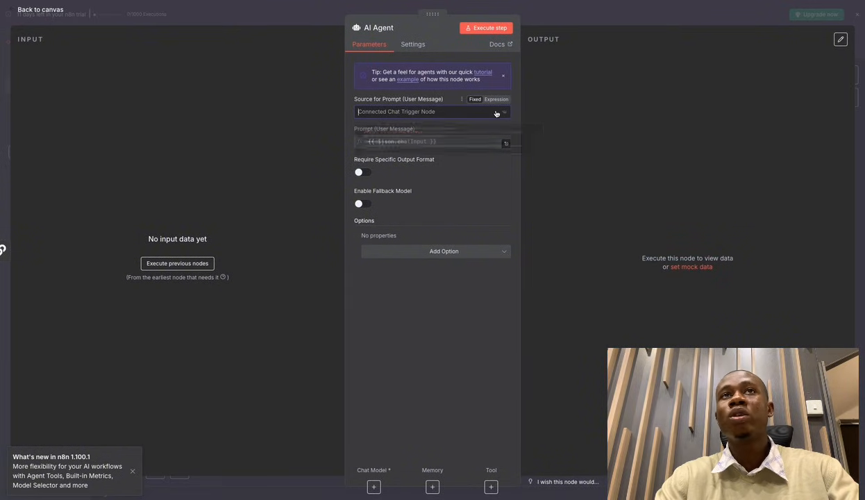
click(444, 173)
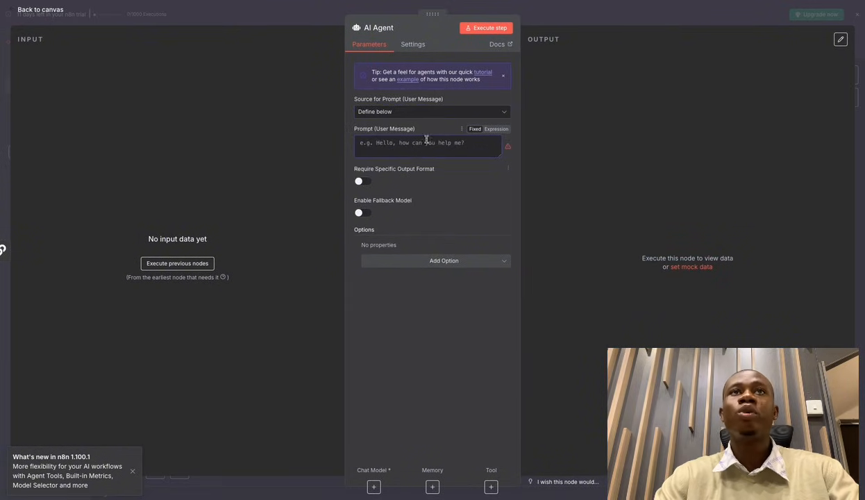
click(377, 138)
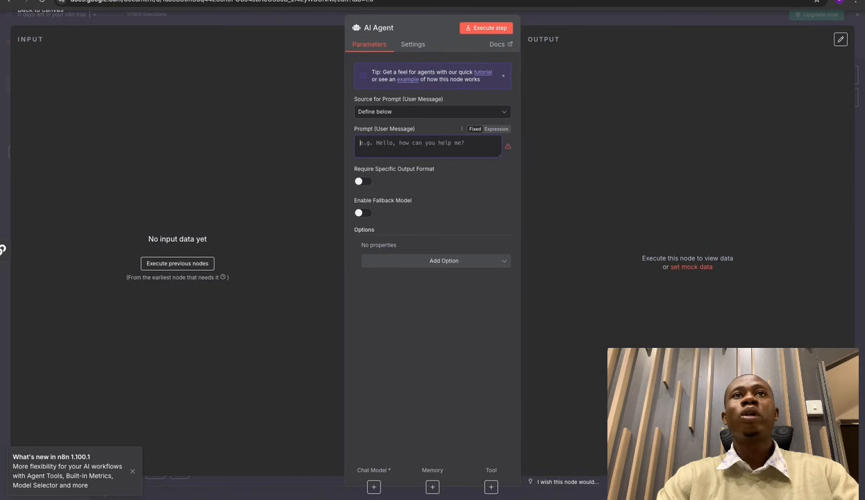
Copy the third prompt, the reply instruction with its response-text expression, from the Prompt sheet, and return to n8n.
click(299, 1)
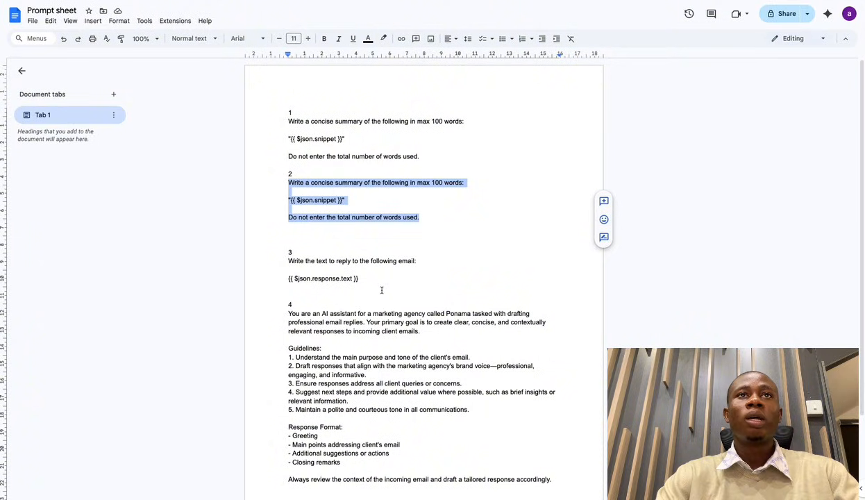
drag(381, 290, 286, 262)
key(ctrl+c)
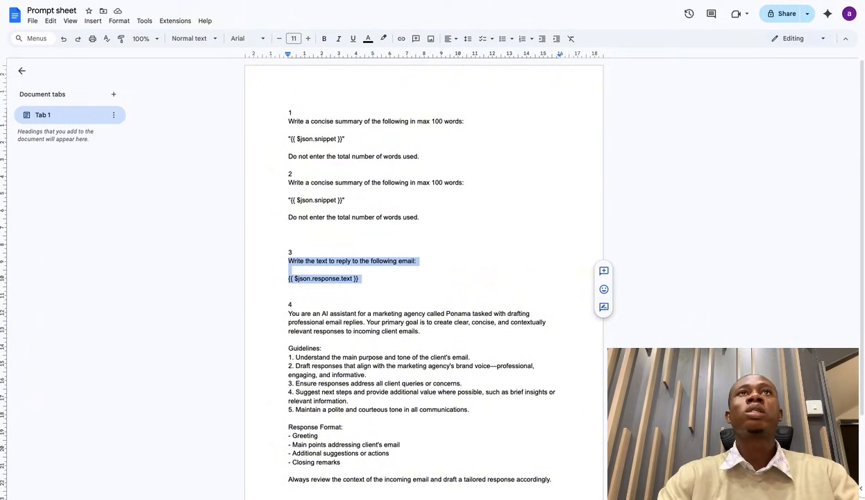
key(ctrl+shift+Tab)
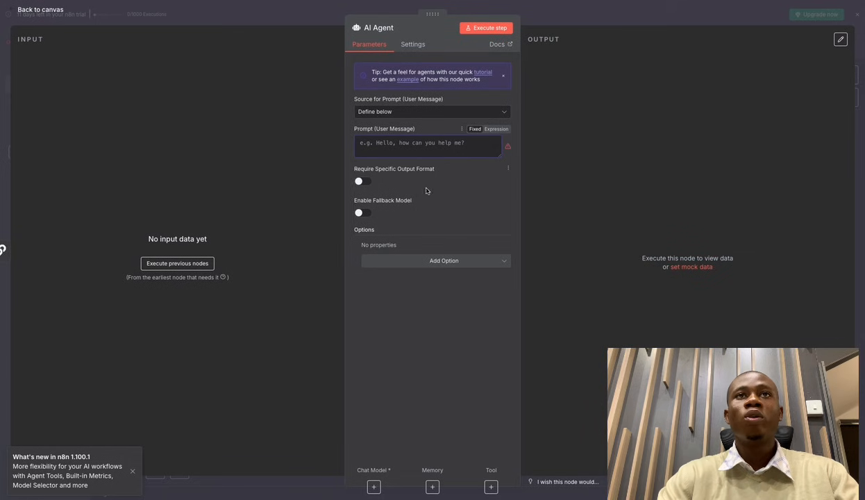
Set the AI Agent user prompt to 'Write the text to reply to the following email:' followed by {{ $json.output.text }}.
click(496, 129)
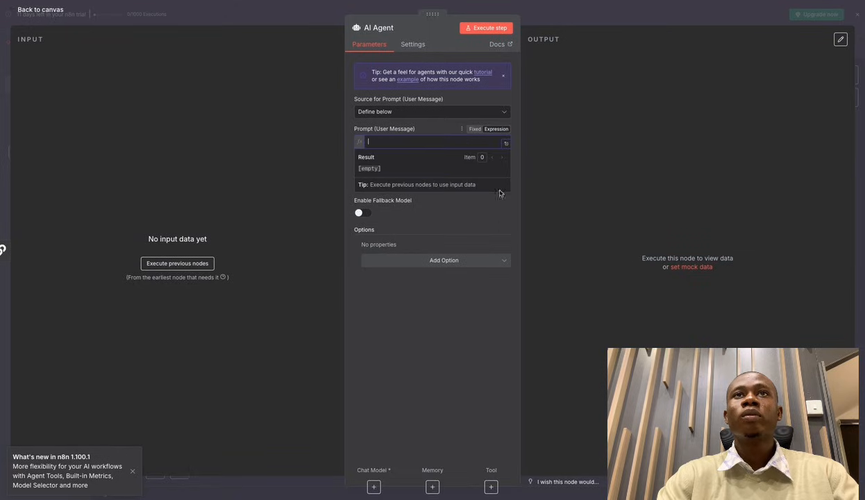
click(505, 144)
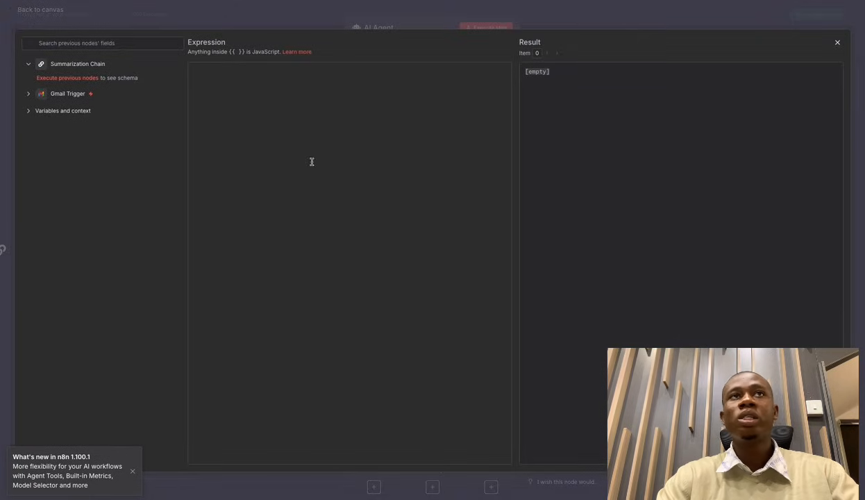
click(242, 104)
key(ctrl+v)
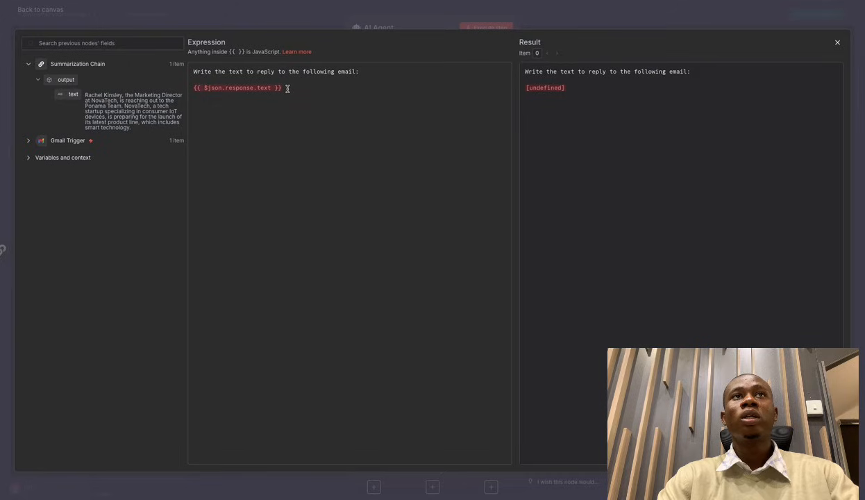
drag(284, 87, 194, 87)
key(BackSpace)
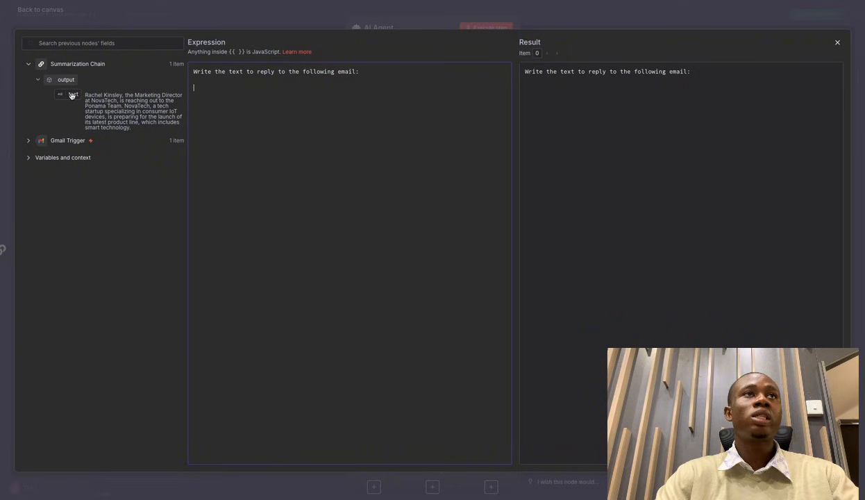
drag(71, 96, 199, 86)
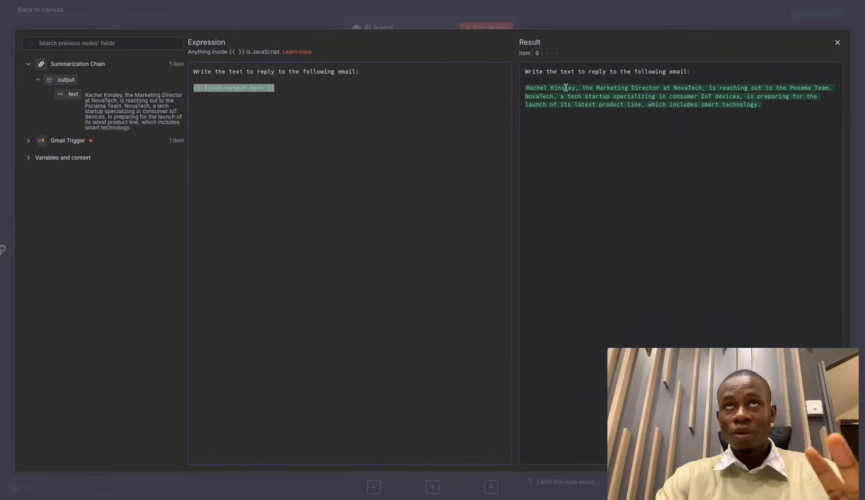
click(553, 10)
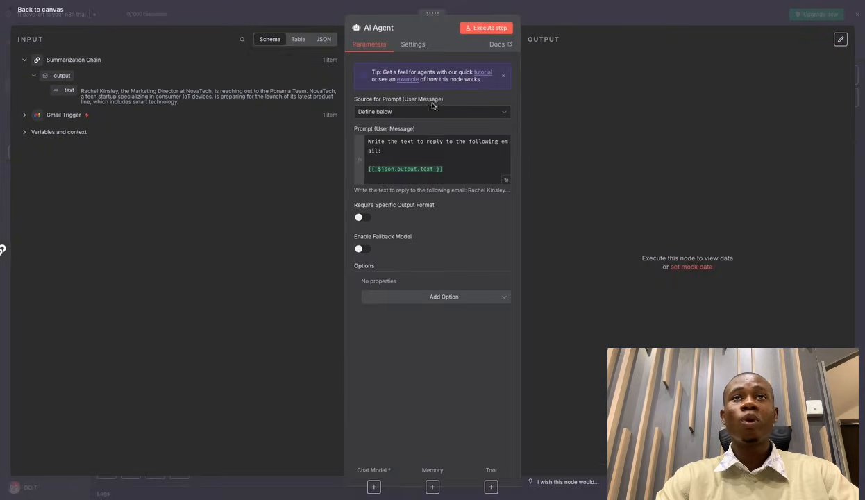
click(320, 15)
click(405, 215)
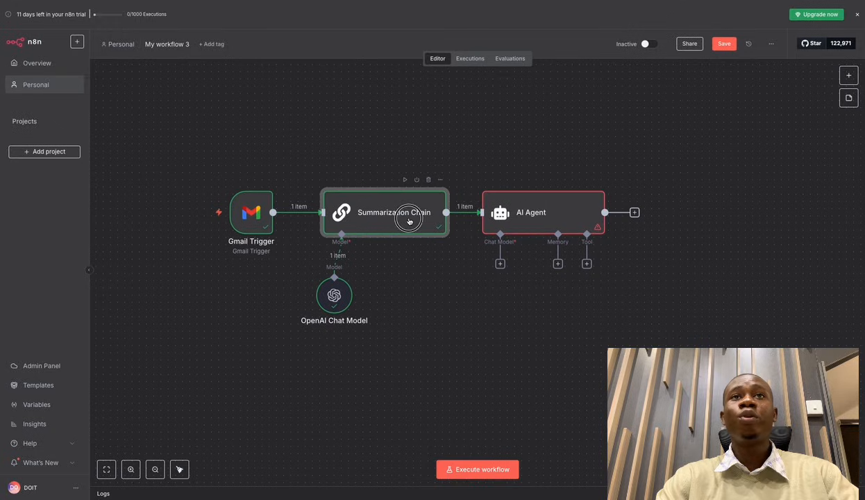
double_click(410, 222)
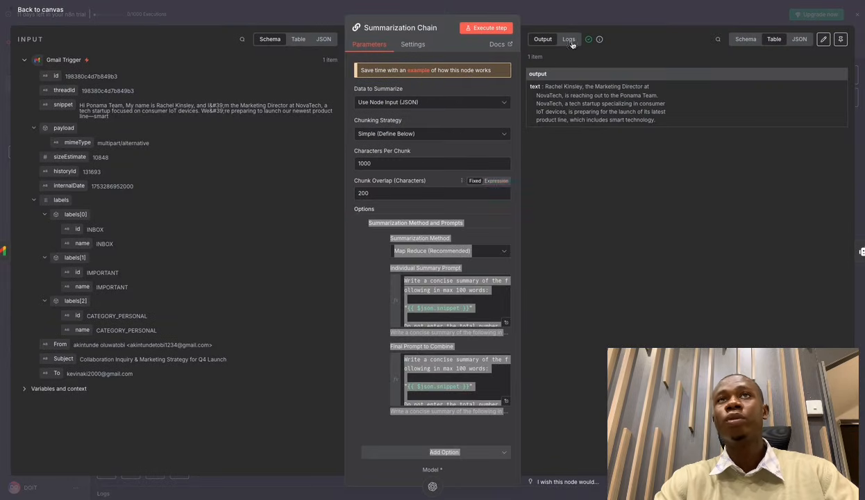
click(601, 21)
click(524, 218)
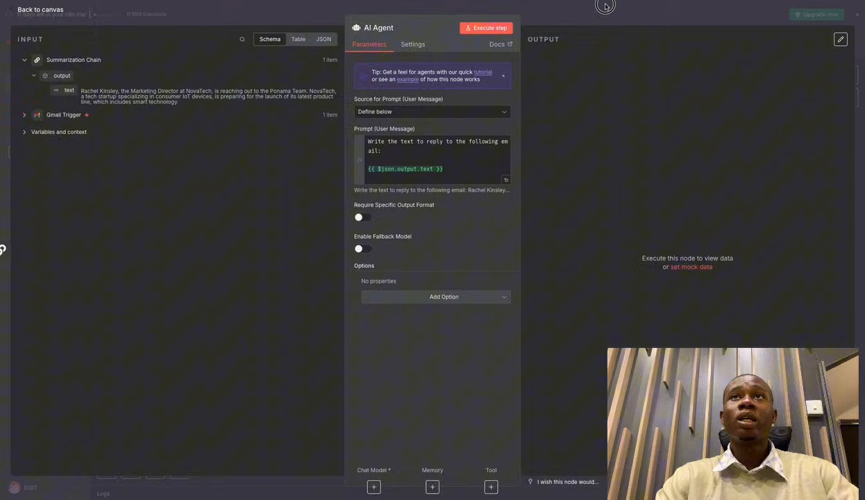
click(603, 7)
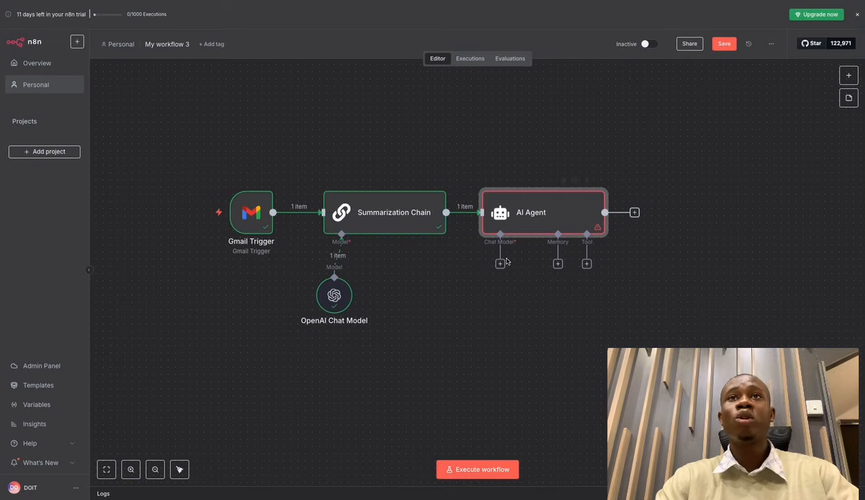
double_click(546, 224)
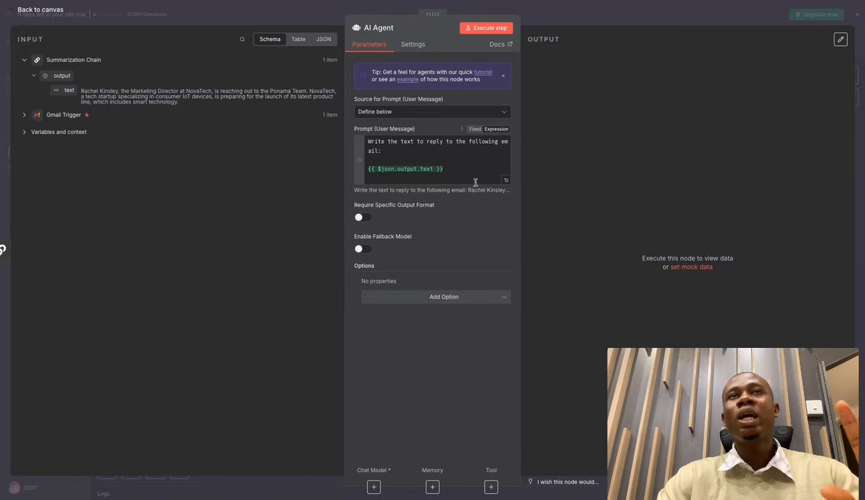
Add a System Message option to the AI Agent, defaulting to 'You are a helpful assistant'.
click(434, 297)
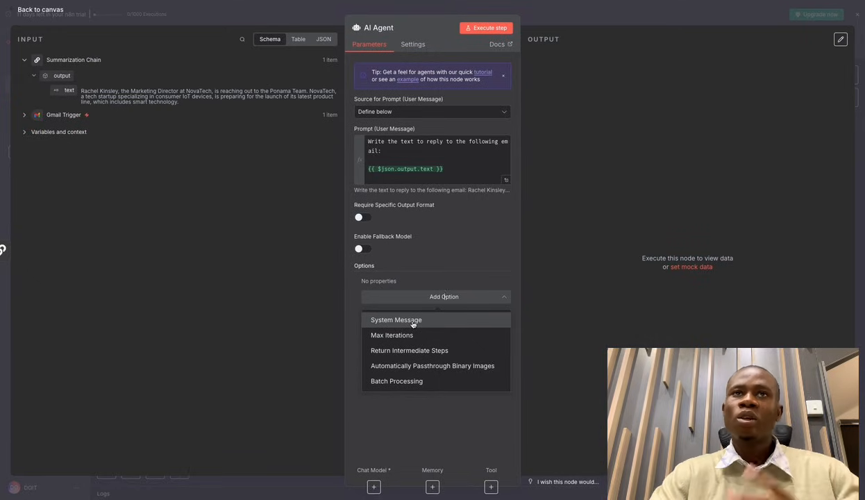
click(413, 321)
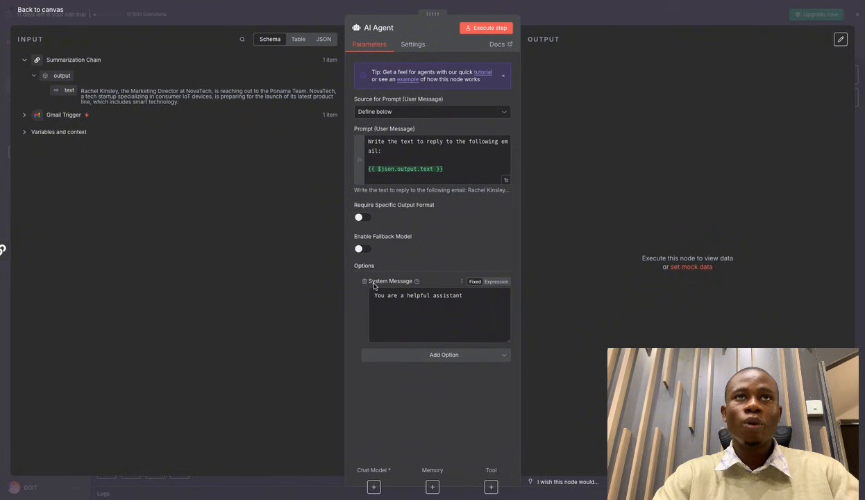
drag(377, 298, 482, 297)
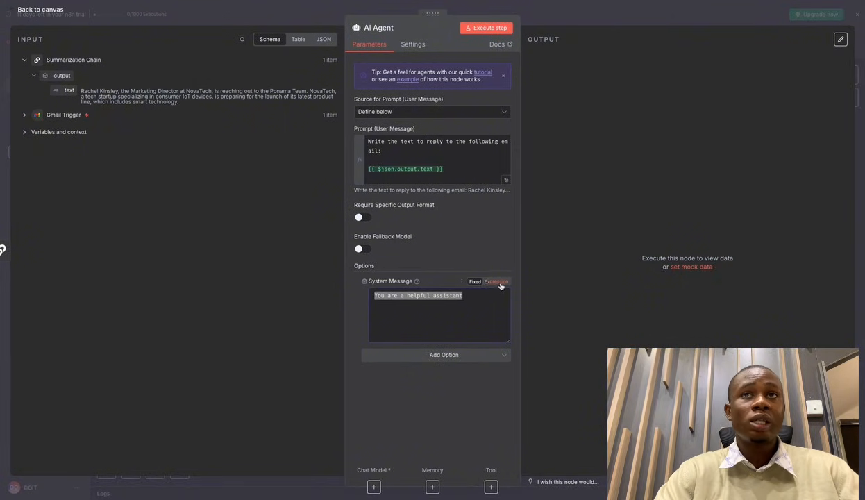
Turn the system message into an expression and select its default text in the full editor.
click(496, 282)
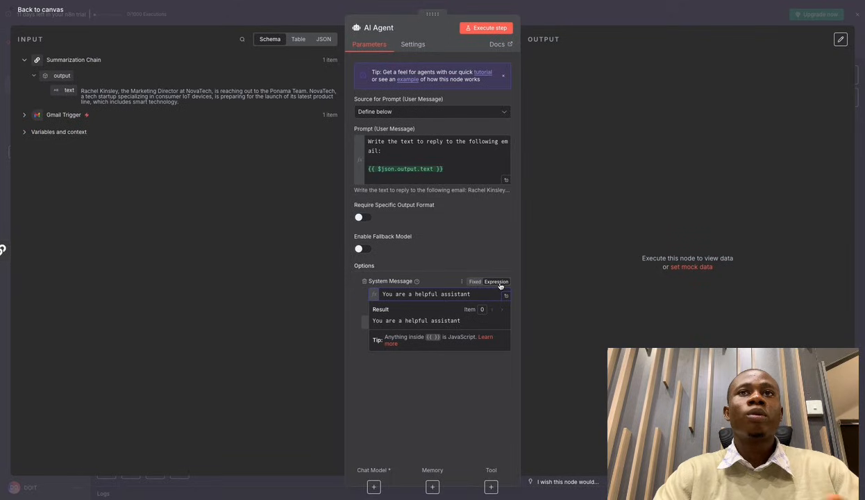
click(506, 297)
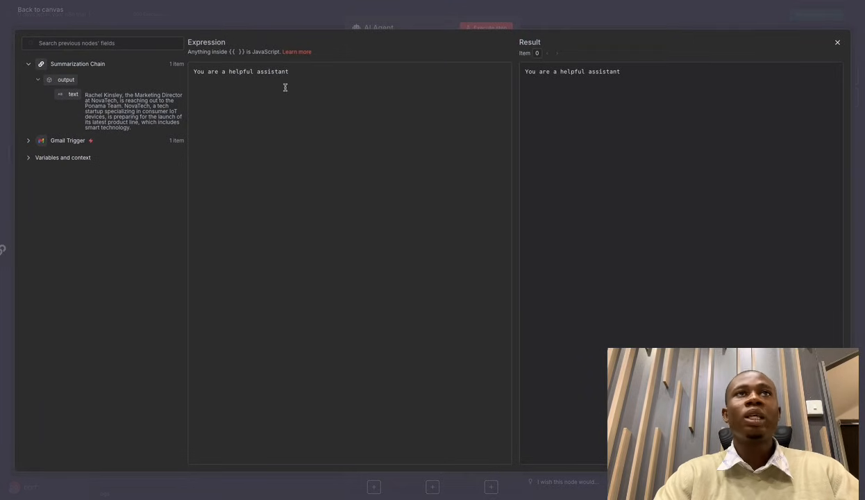
drag(292, 71, 193, 73)
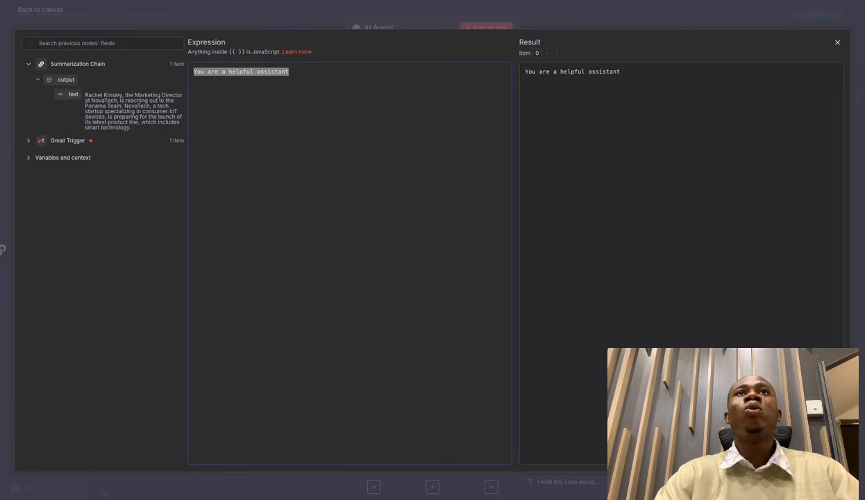
Select and copy all of section 4 in the Prompt sheet, the Ponama email-assistant system prompt.
click(375, 2)
click(288, 313)
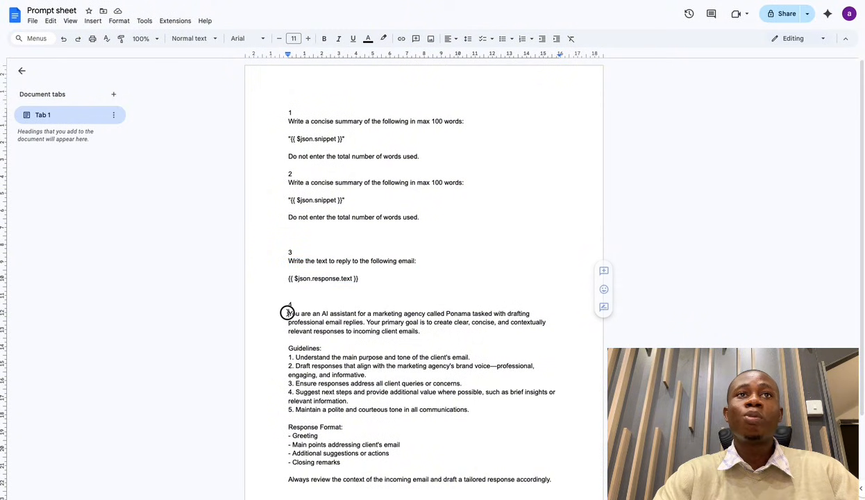
drag(287, 313, 369, 428)
key(ctrl+c)
key(ctrl+Up)
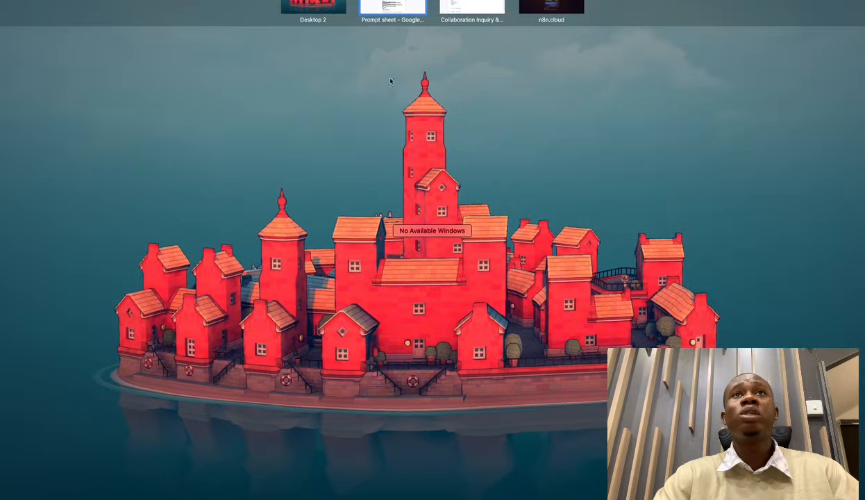
click(400, 5)
scroll(417, 390, down, 3)
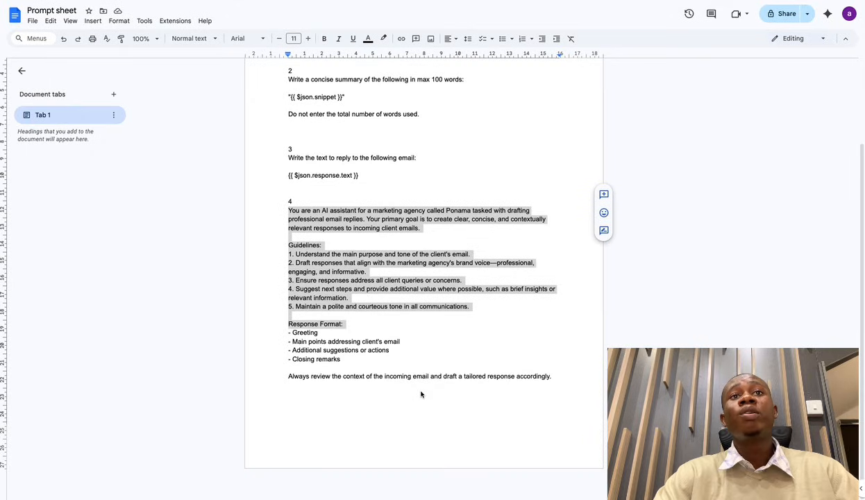
click(345, 365)
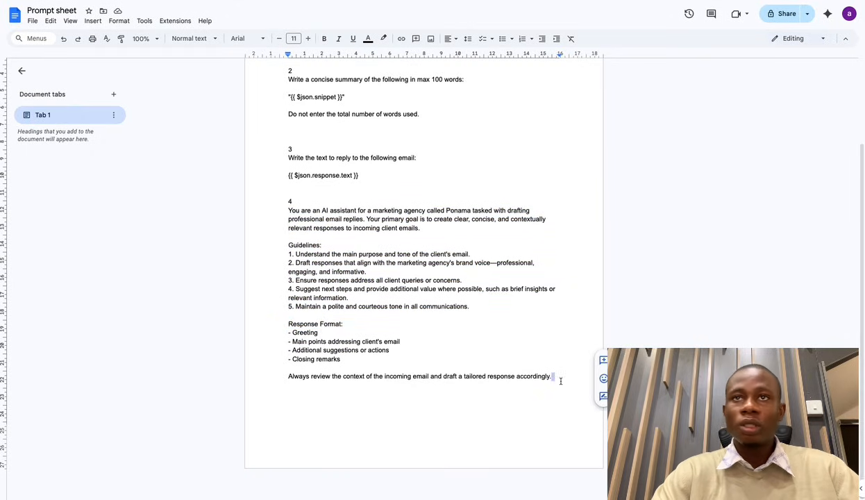
drag(560, 379, 290, 211)
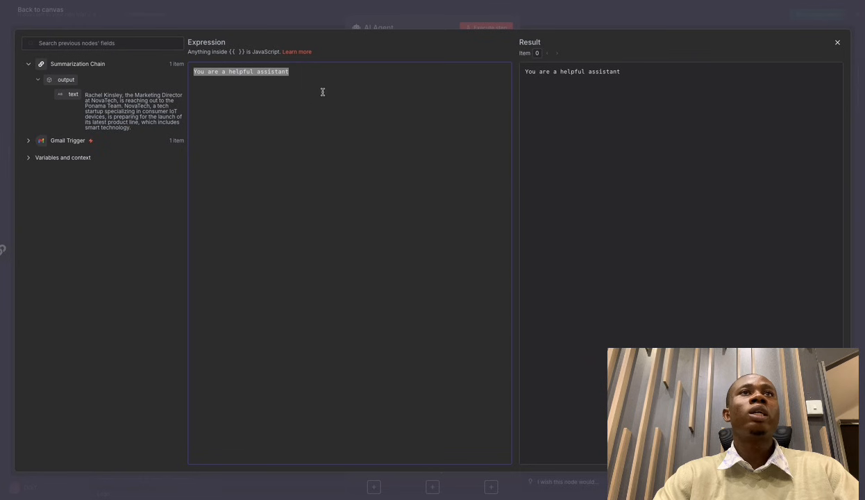
Paste the Ponama prompt over 'You are a helpful assistant', review its Guidelines and Response Format, then close the editor.
key(ctrl+v)
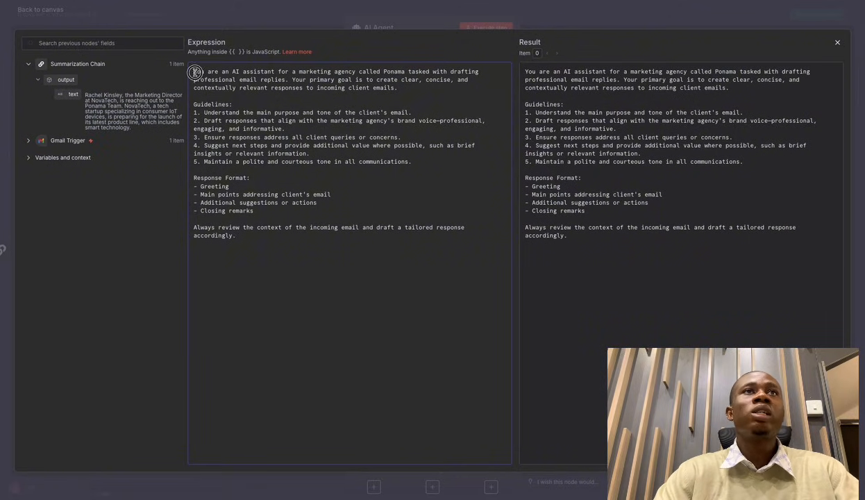
drag(193, 72, 404, 72)
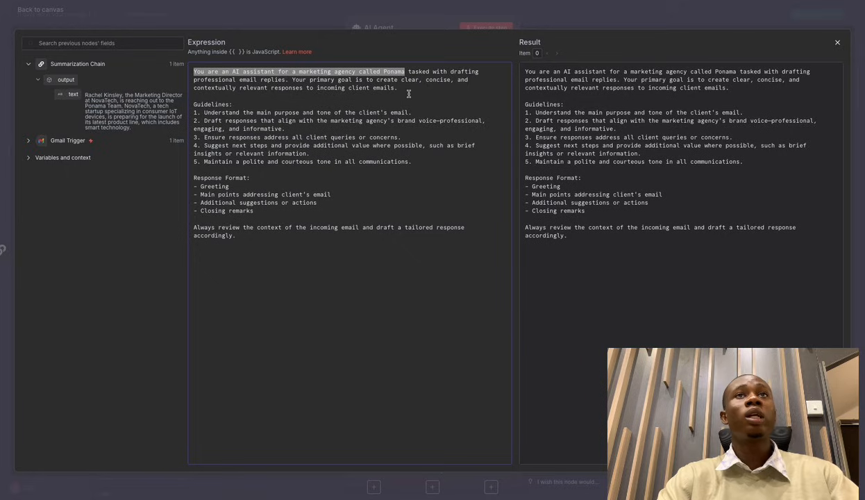
drag(194, 105, 229, 115)
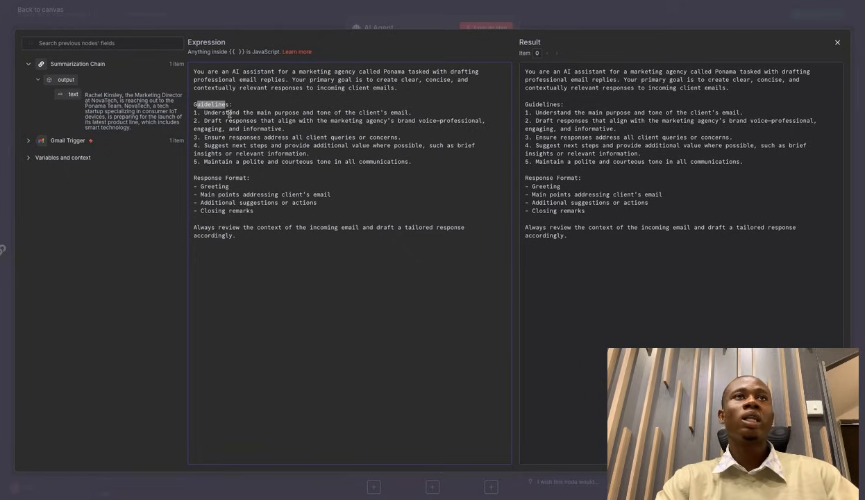
drag(250, 179, 194, 179)
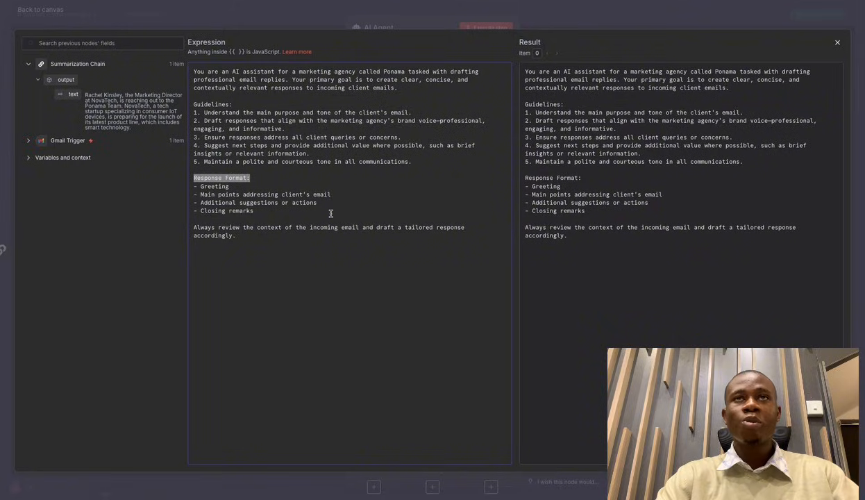
key(Escape)
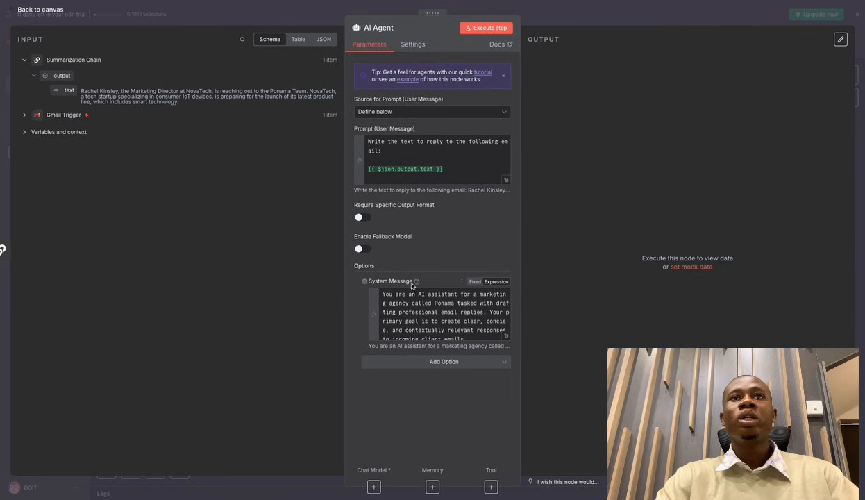
Attach an OpenAI Chat Model (gpt-4.1-mini) to the AI Agent's Chat Model input and run the agent.
click(555, 11)
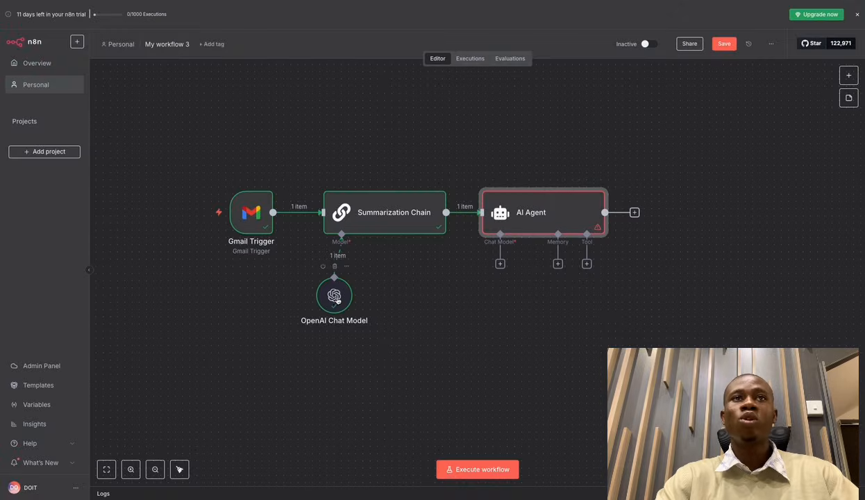
click(500, 264)
scroll(707, 352, down, 1)
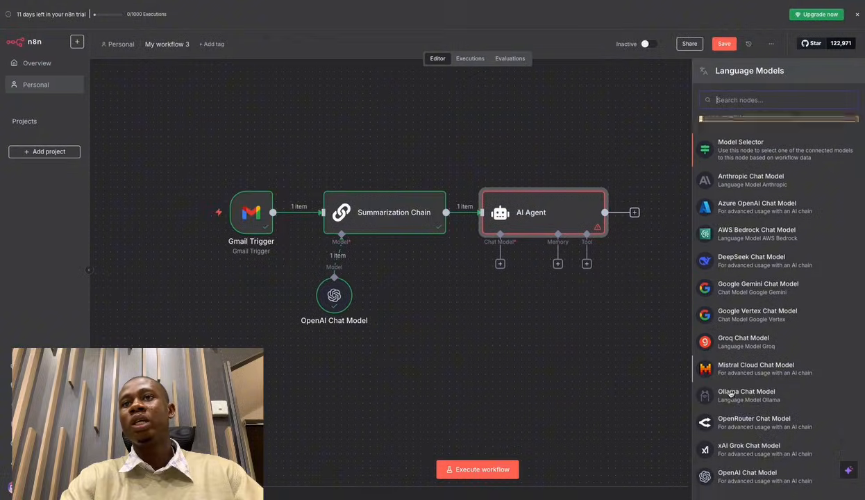
click(724, 466)
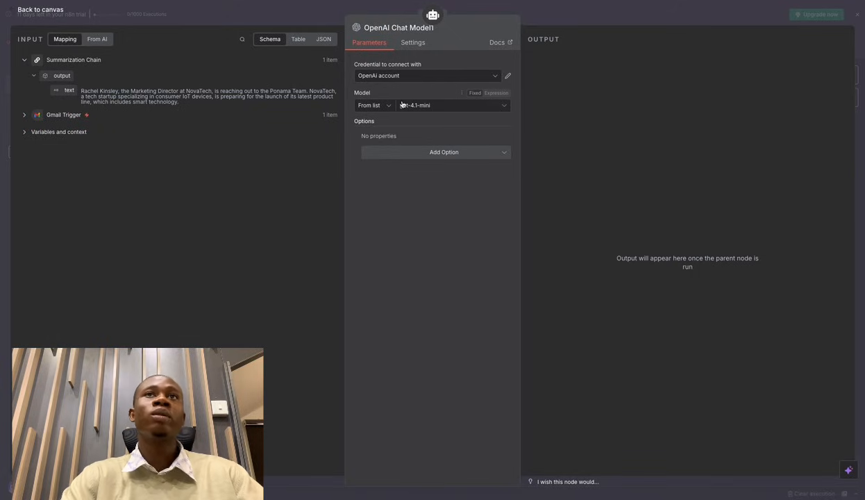
click(590, 23)
drag(447, 310, 497, 294)
click(563, 180)
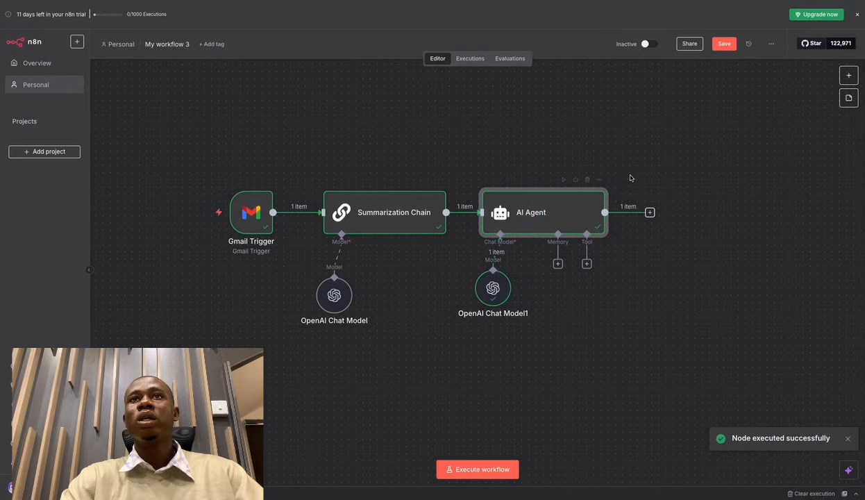
Pin the output data of the Gmail Trigger and Summarization Chain nodes, and check the Summarization Chain's pinned output.
click(267, 180)
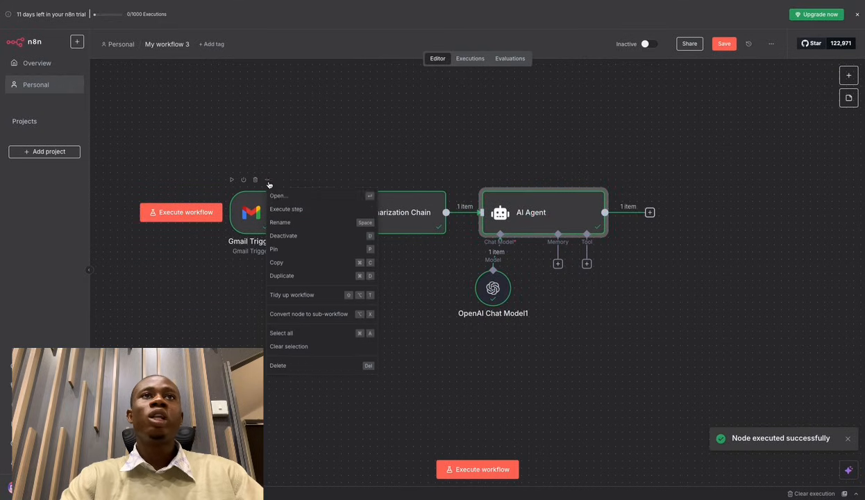
click(294, 251)
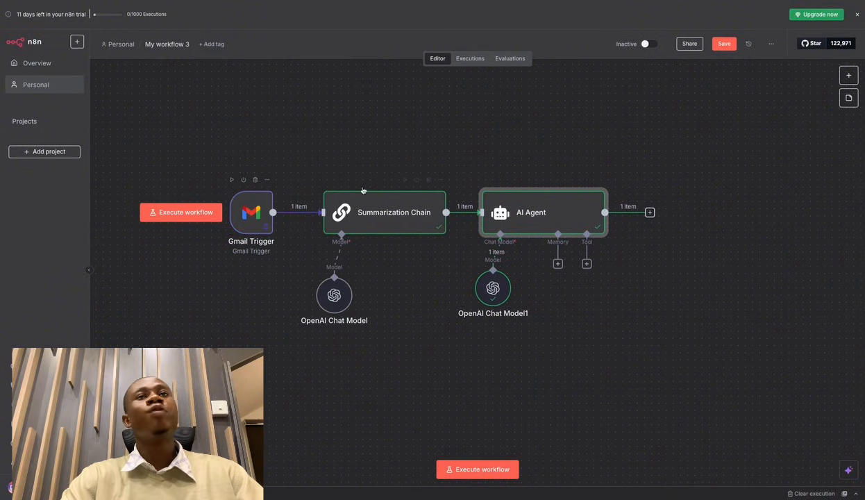
right_click(436, 189)
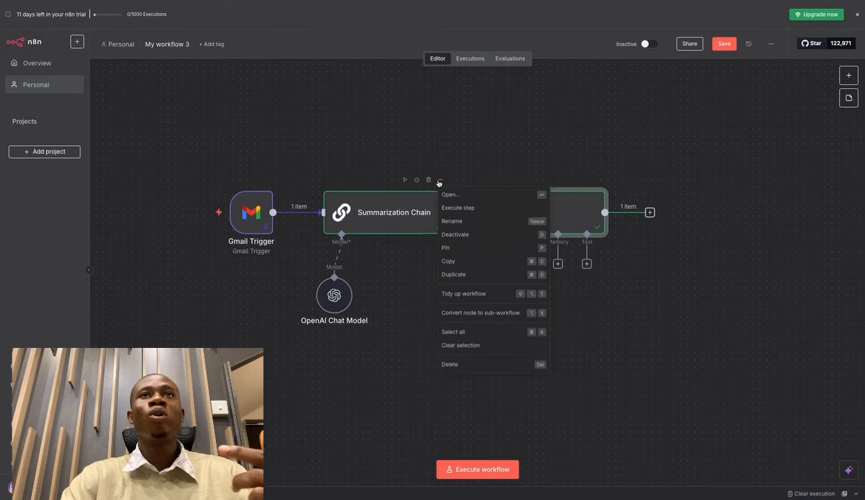
click(446, 248)
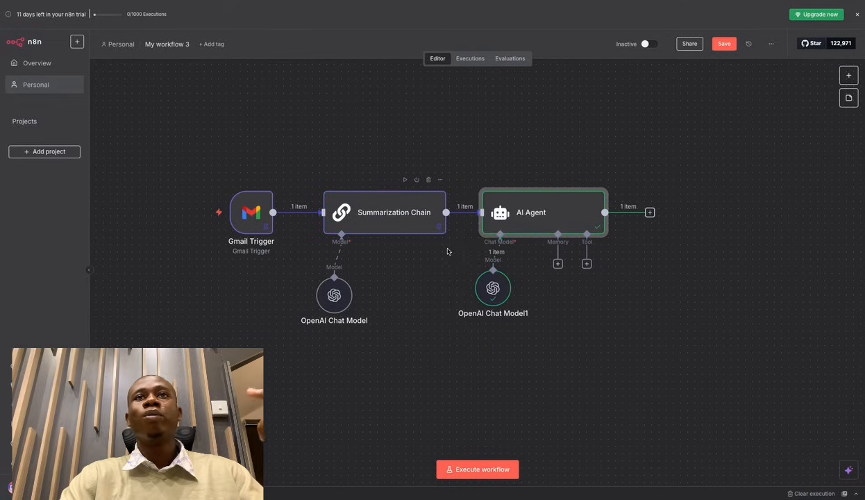
double_click(401, 219)
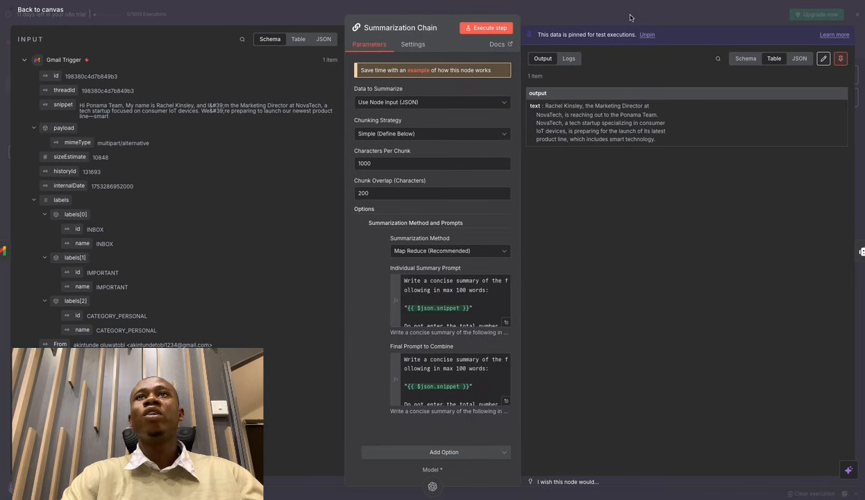
click(643, 10)
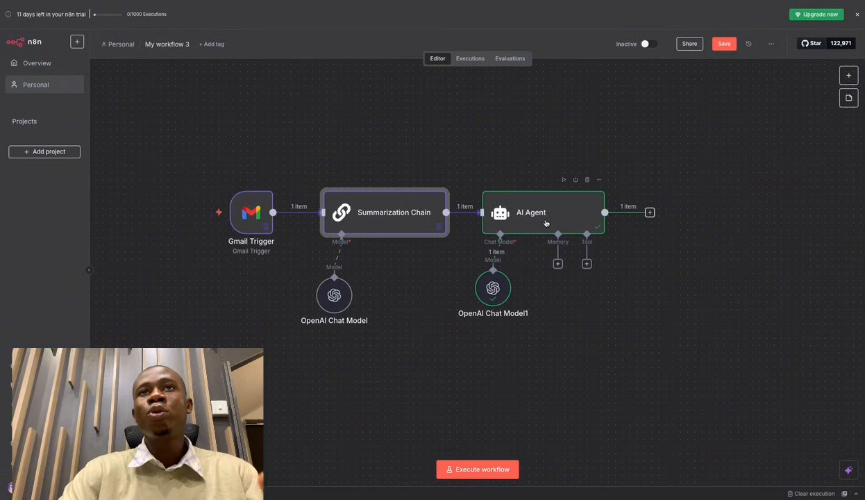
Open the AI Agent node and look at the greeting of its drafted reply.
double_click(589, 208)
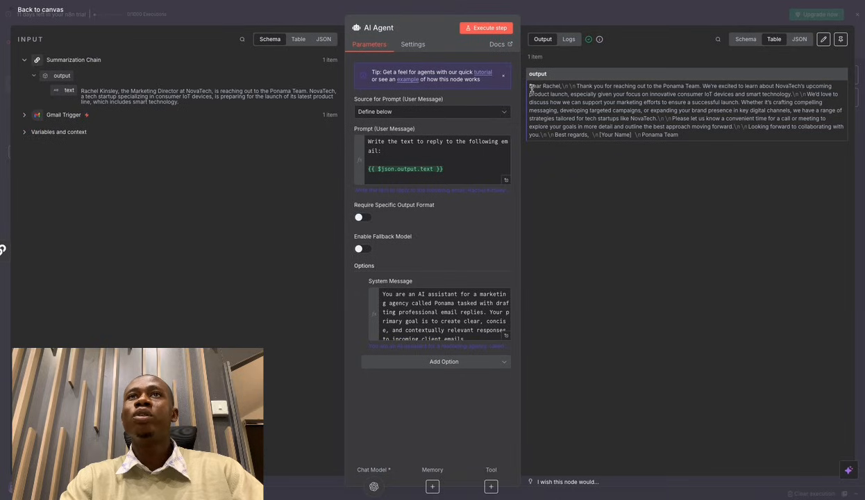
drag(531, 87, 546, 86)
click(581, 85)
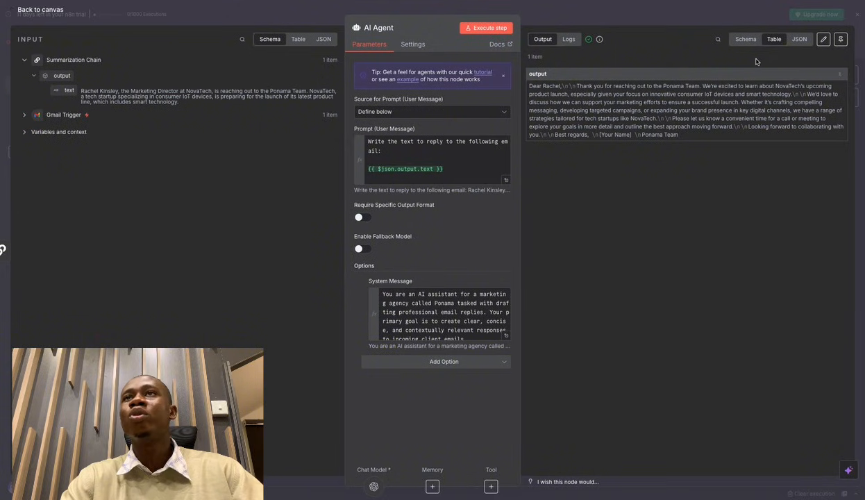
Compare the reply to NovaTech in JSON, Schema and Table views, selecting the output text.
click(794, 39)
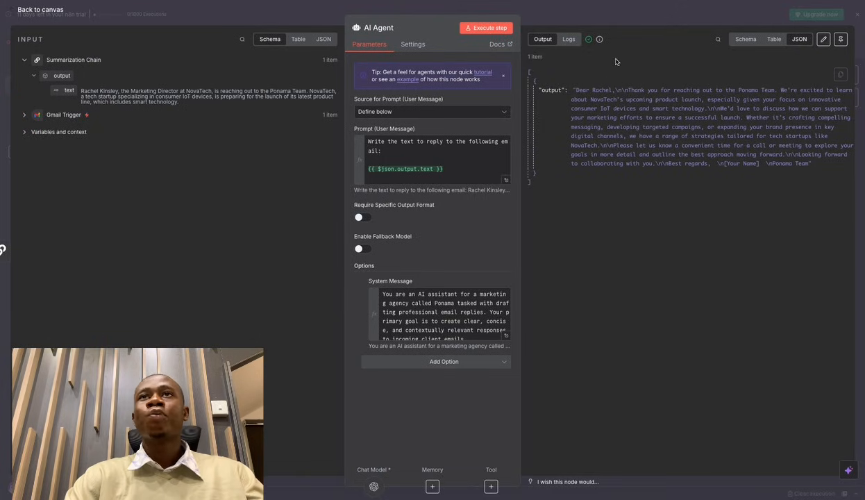
click(744, 40)
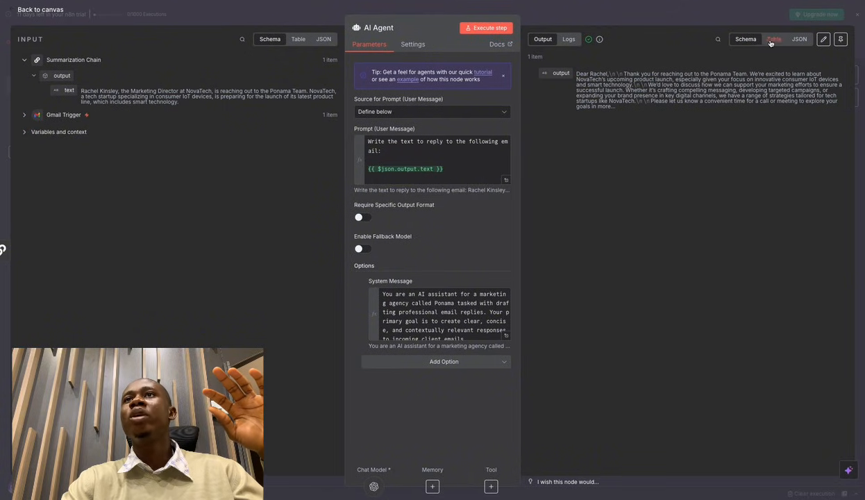
click(774, 39)
click(799, 39)
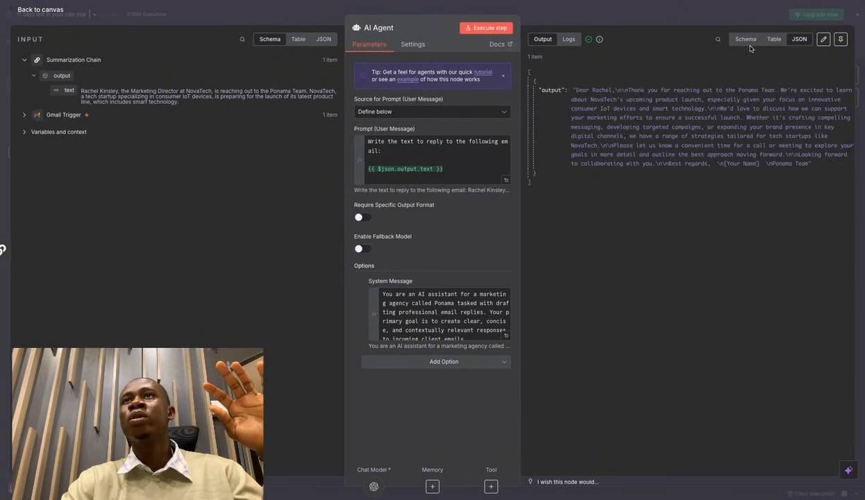
click(730, 41)
click(772, 40)
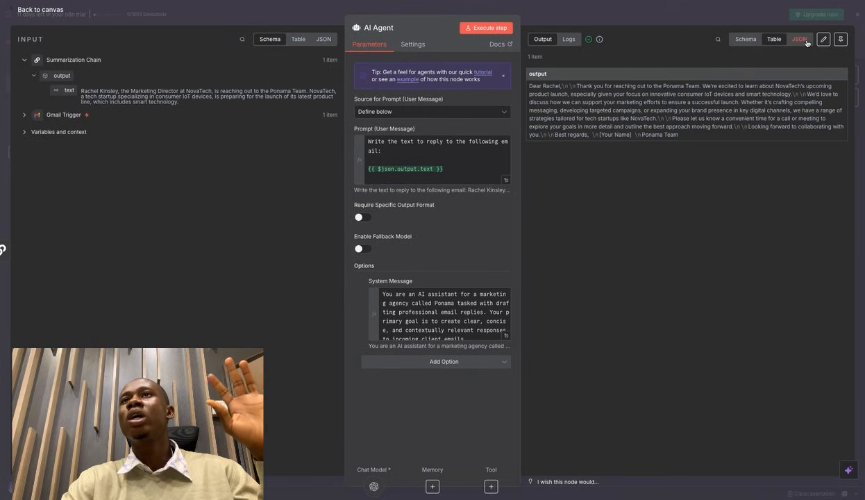
click(802, 40)
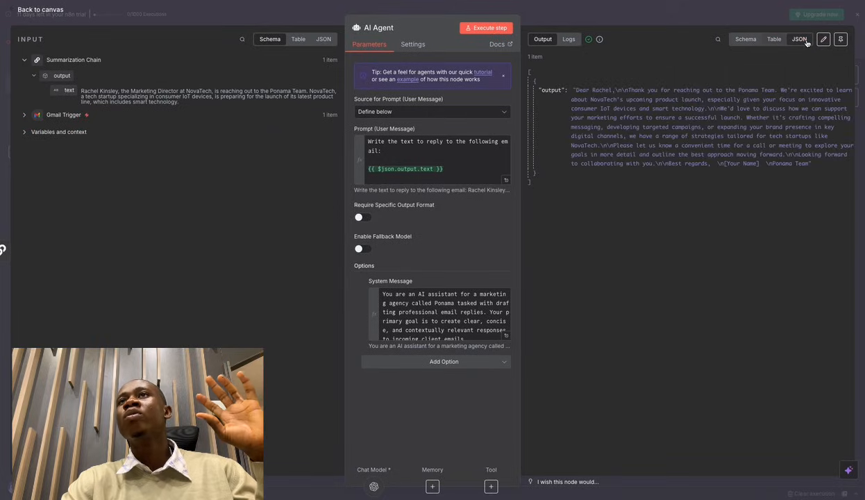
click(750, 42)
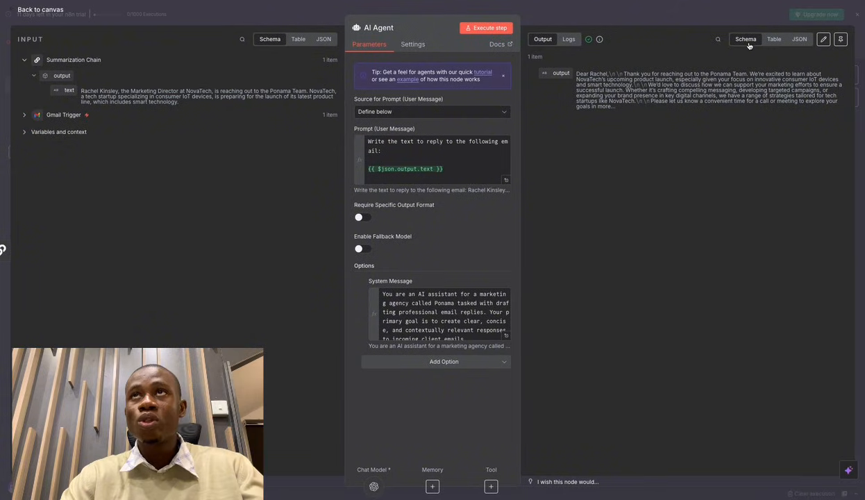
double_click(616, 73)
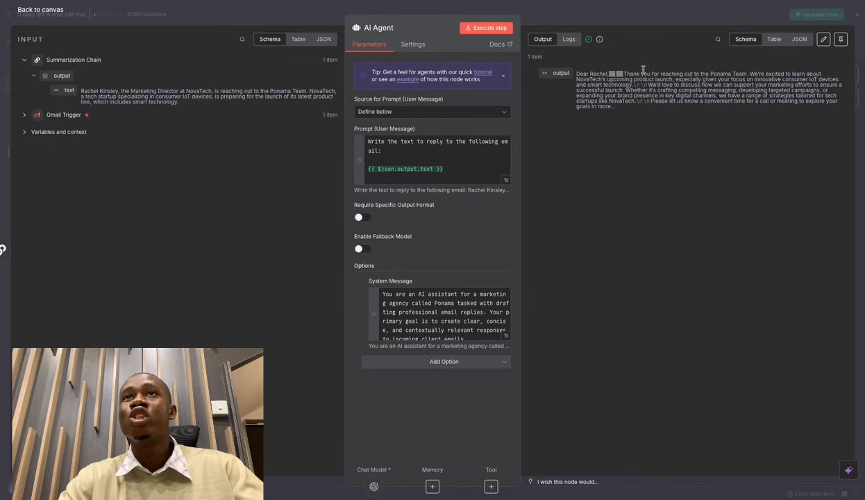
click(757, 41)
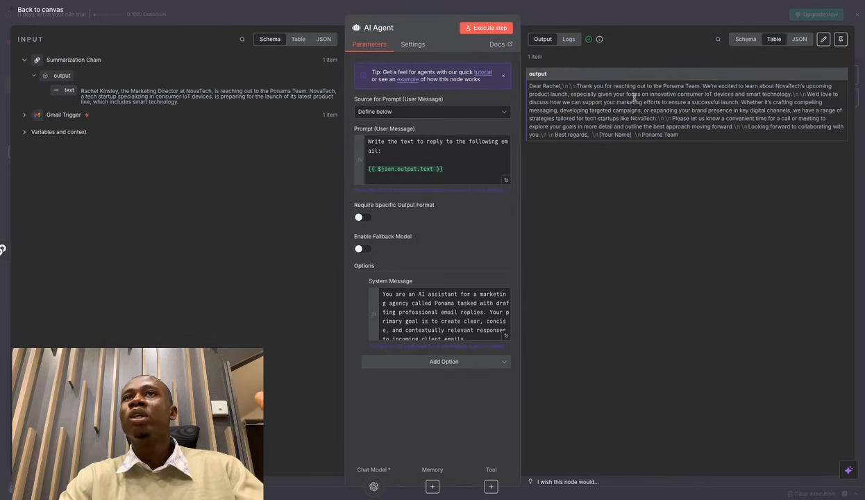
click(743, 39)
click(772, 40)
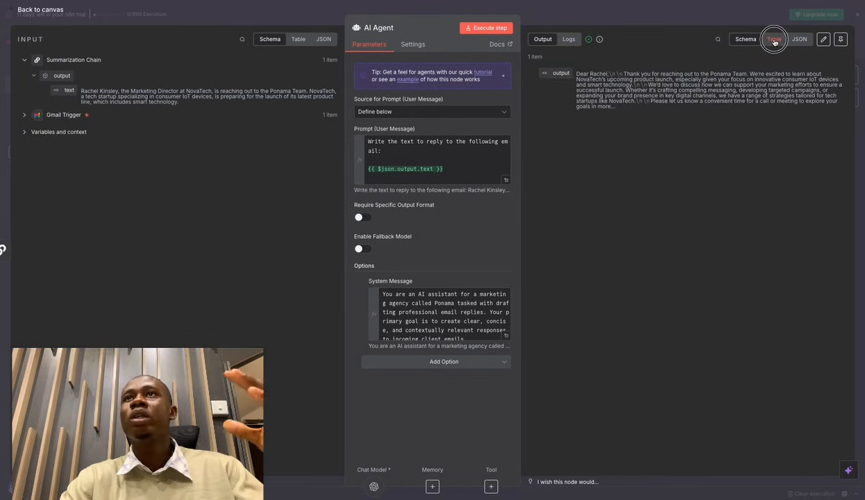
click(797, 39)
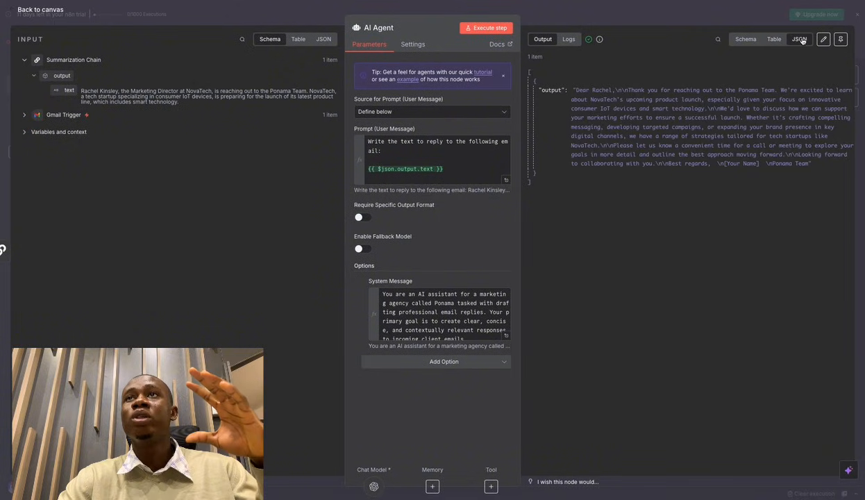
click(605, 87)
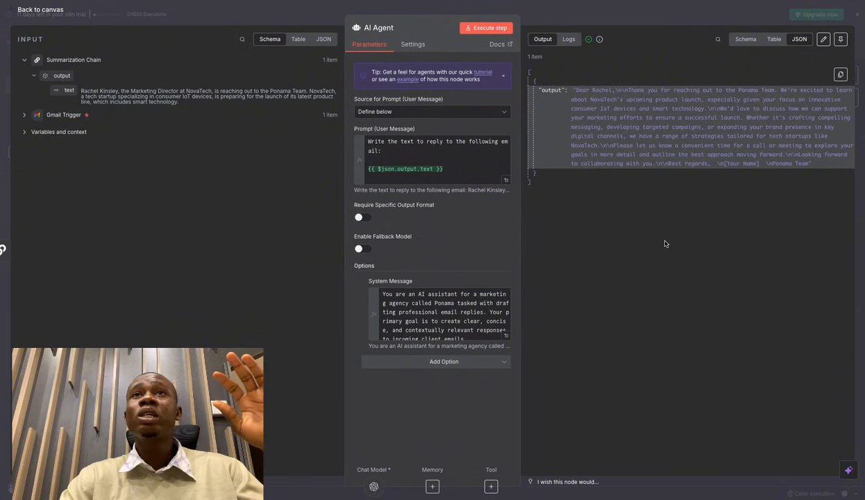
click(680, 22)
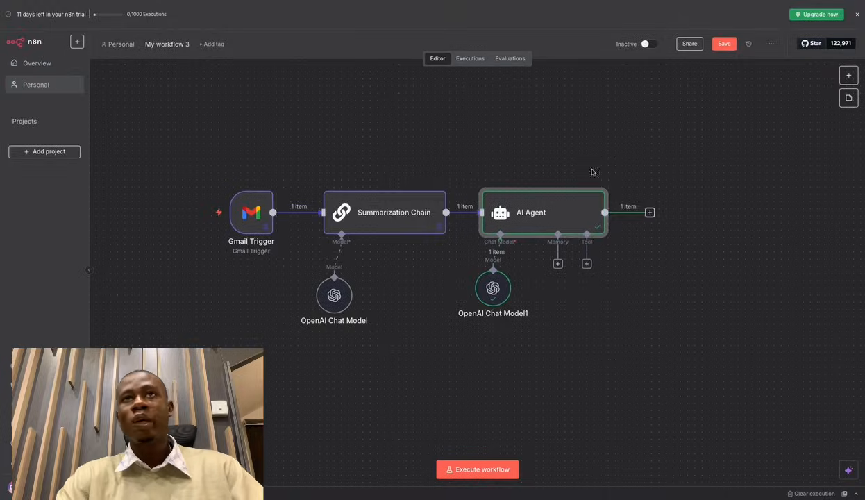
mouse_move(601, 178)
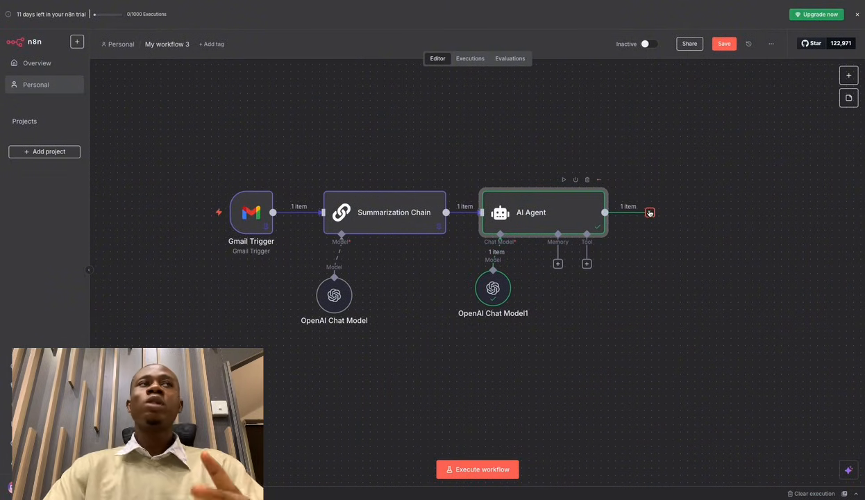
double_click(572, 212)
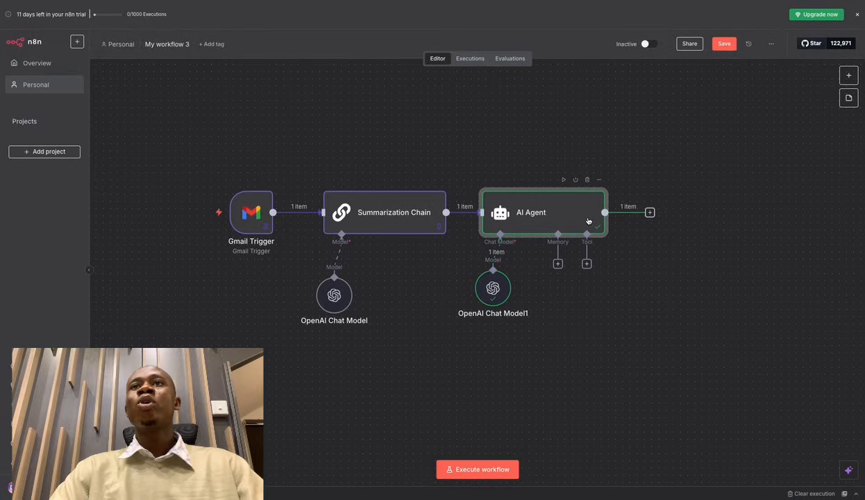
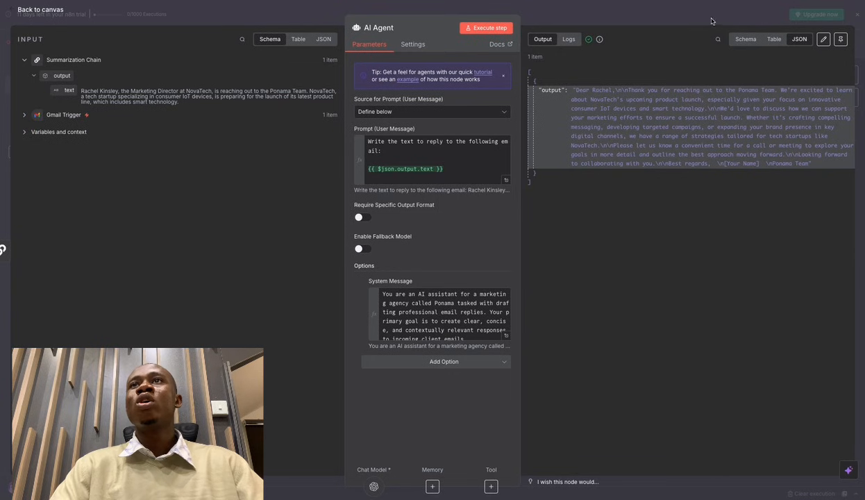
Search the node list for 'set' and add an Edit Fields (Set) node after the AI Agent.
key(Tab)
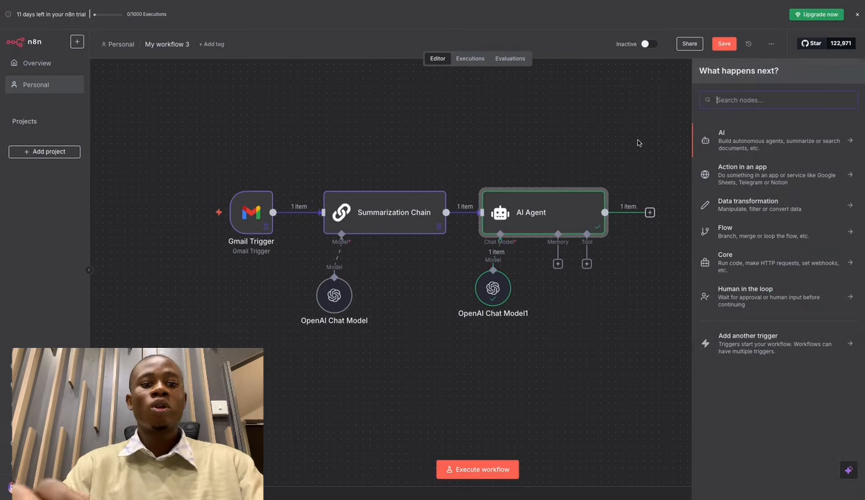
text(set)
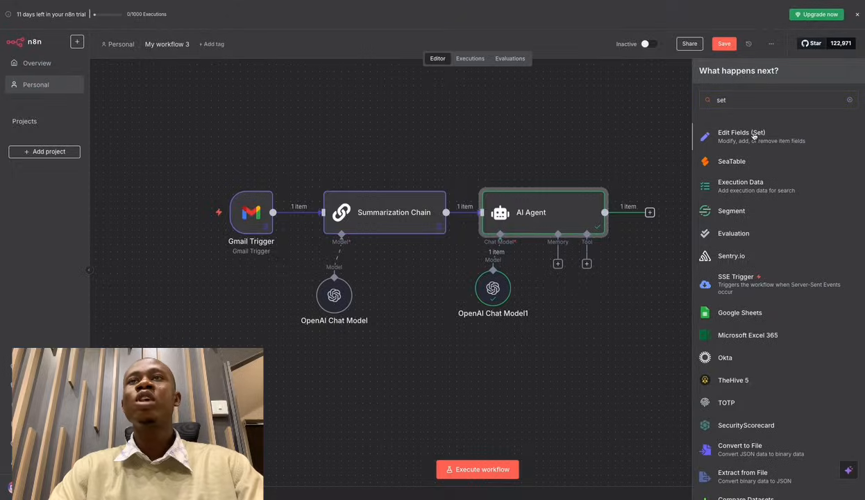
click(753, 136)
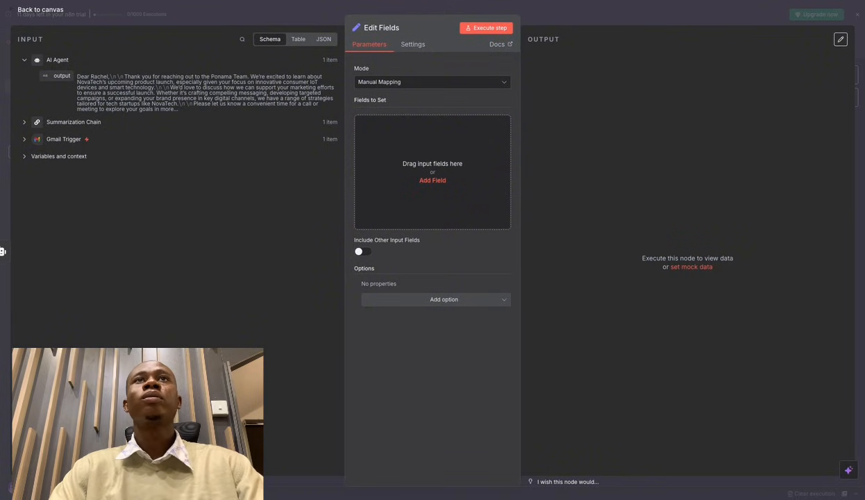
Add a String field named email to the Edit Fields node, checking the template's Set Email node.
key(Escape)
click(529, 299)
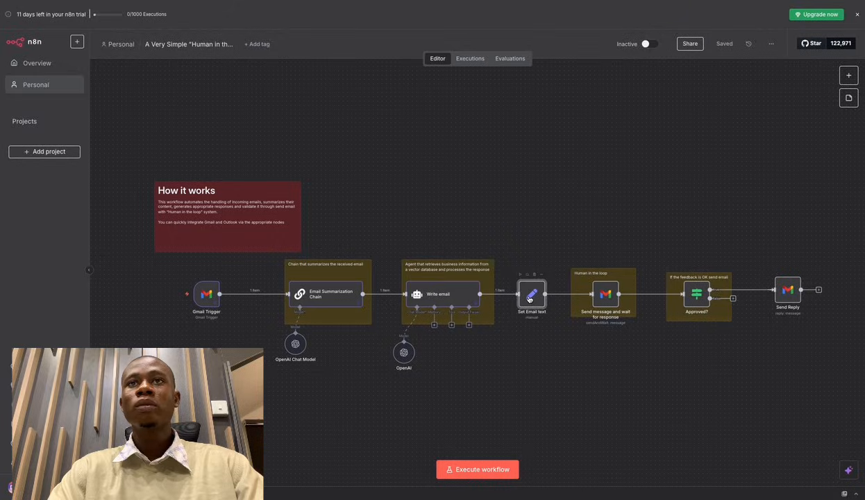
key(Return)
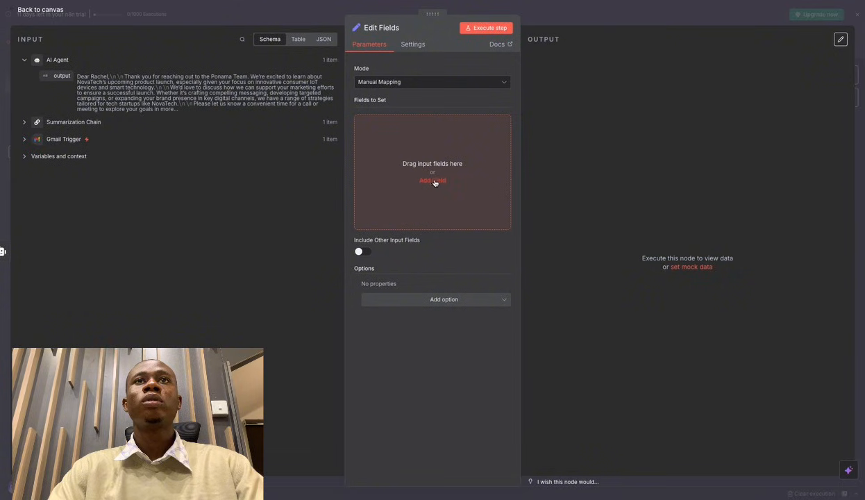
click(435, 179)
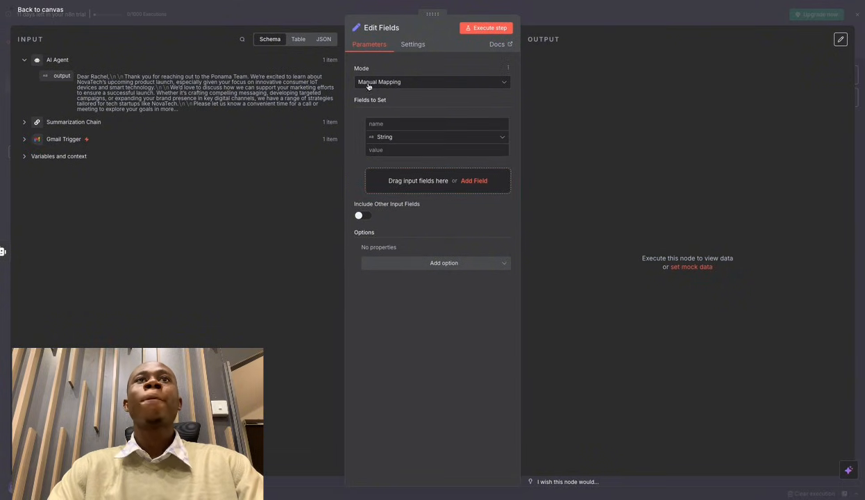
click(359, 132)
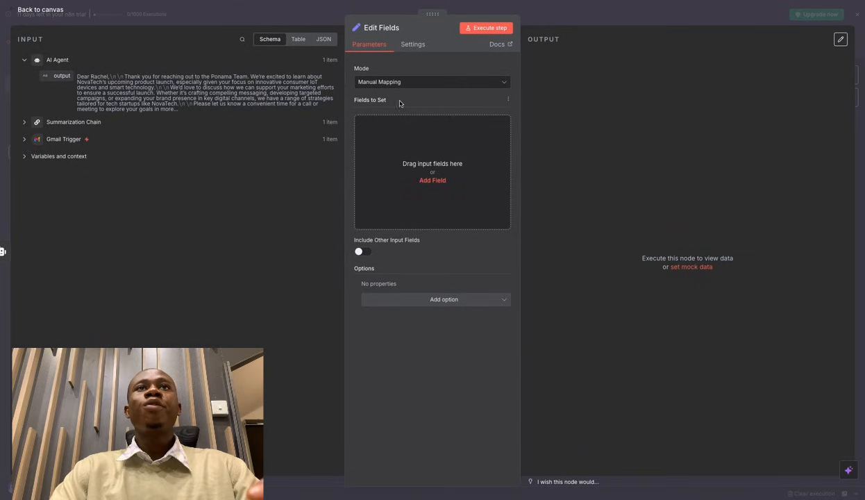
click(431, 181)
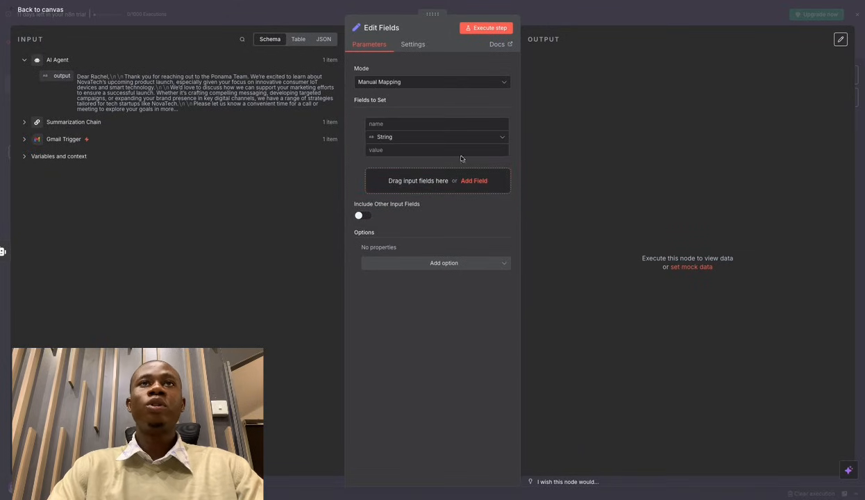
click(397, 124)
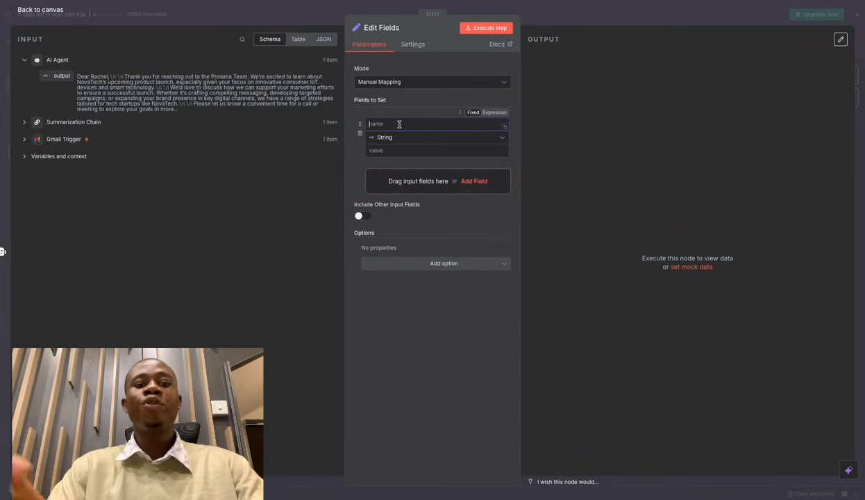
text(email)
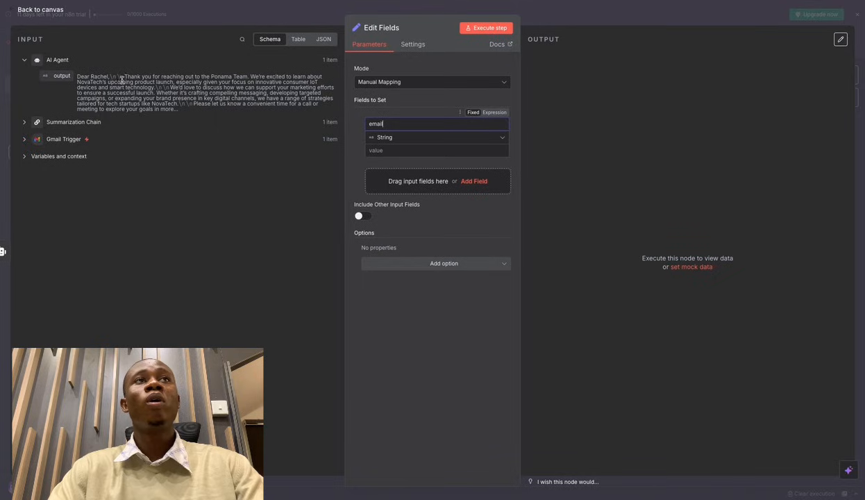
click(485, 141)
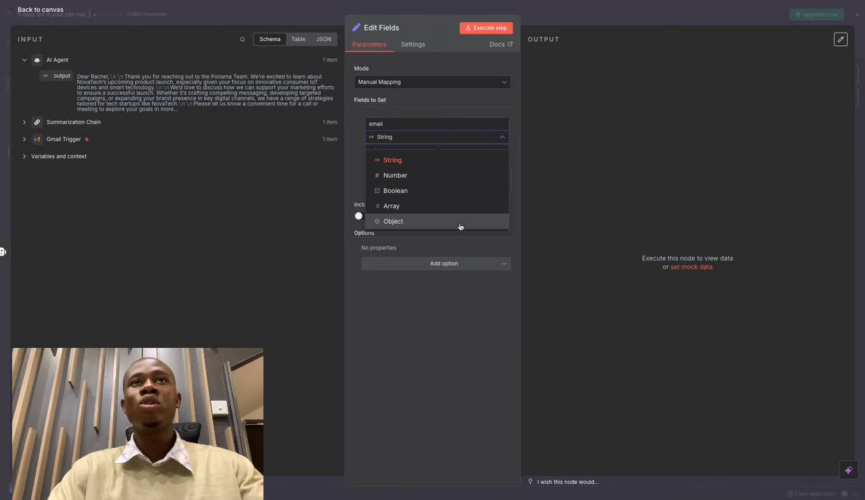
click(416, 160)
Map the AI Agent's output ({{ $json.output }}) into the email field's value and return to the canvas.
click(384, 148)
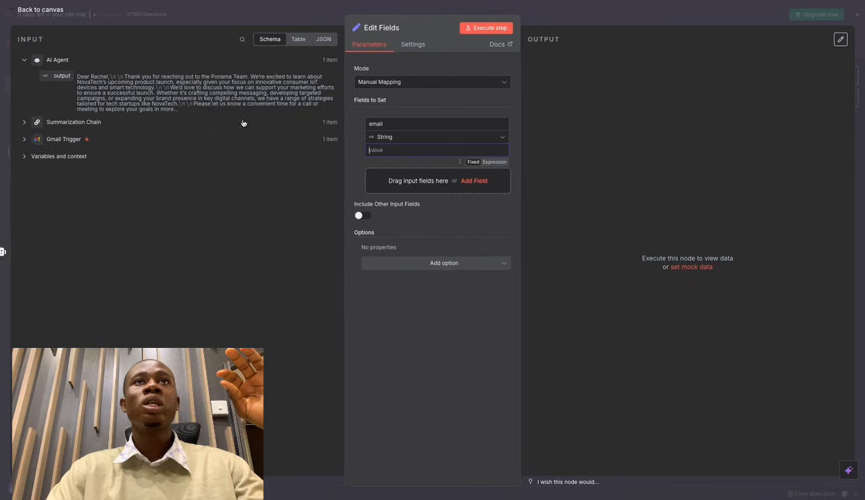
drag(64, 76, 195, 132)
click(195, 130)
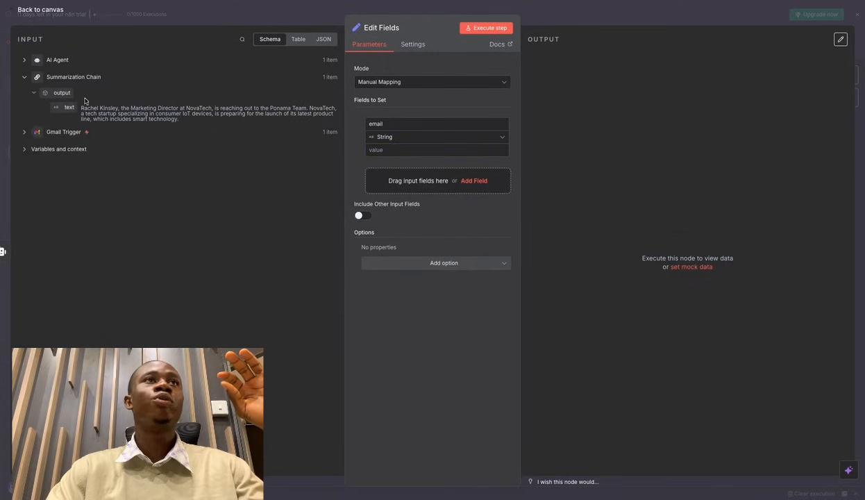
click(24, 76)
click(25, 59)
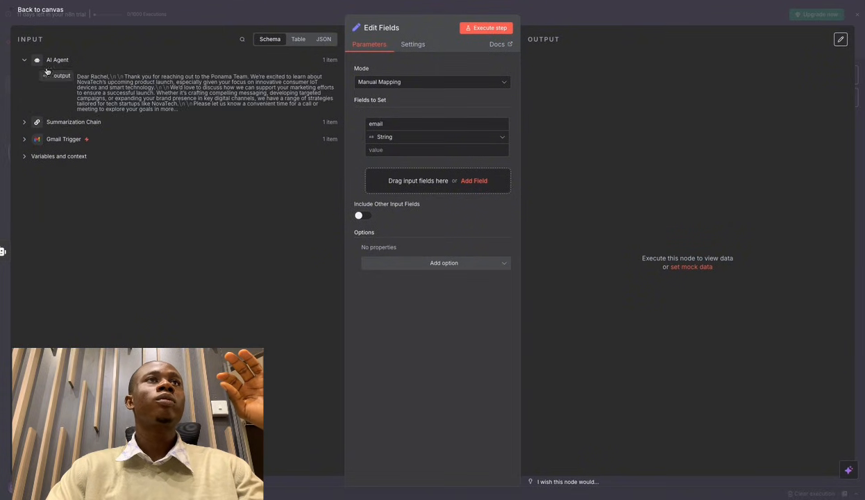
drag(62, 75, 385, 151)
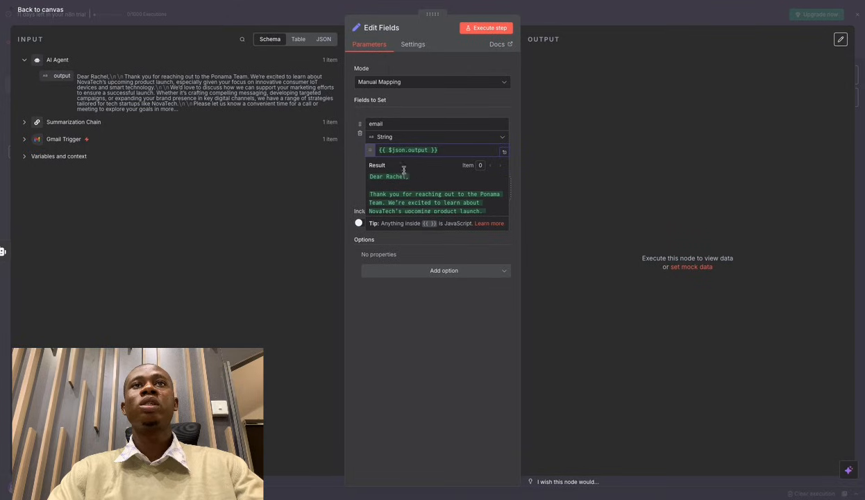
scroll(434, 172, down, 5)
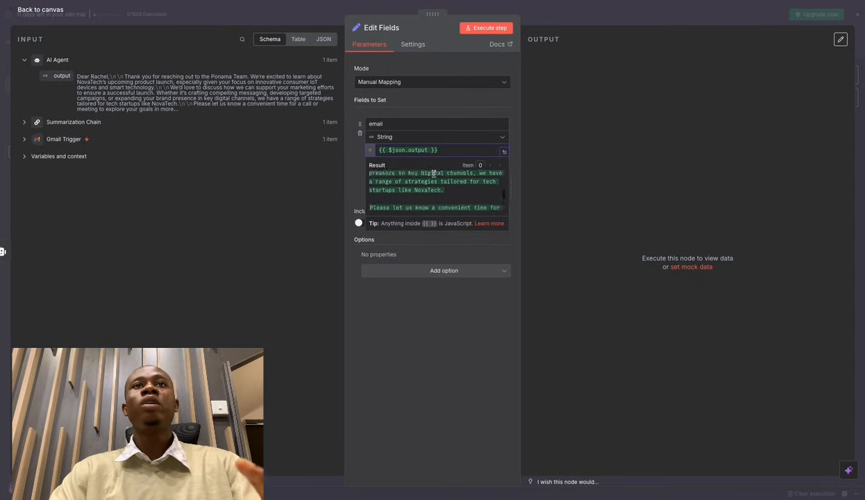
scroll(433, 174, up, 2)
scroll(433, 173, down, 5)
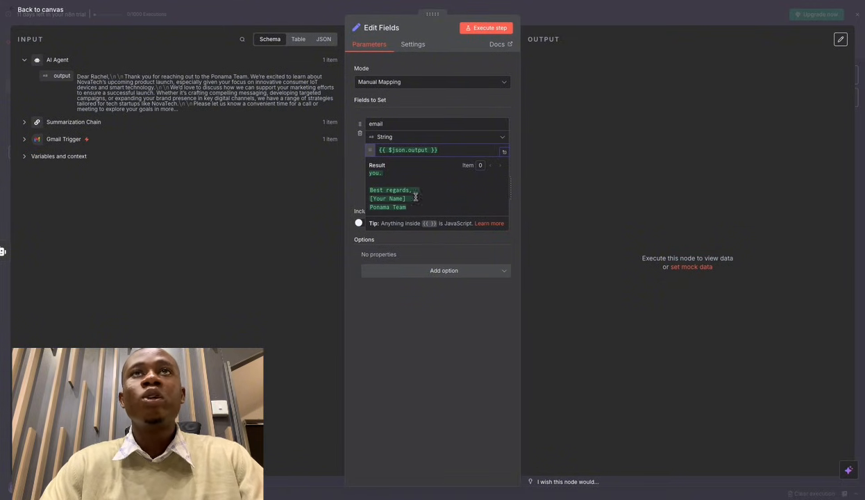
click(551, 21)
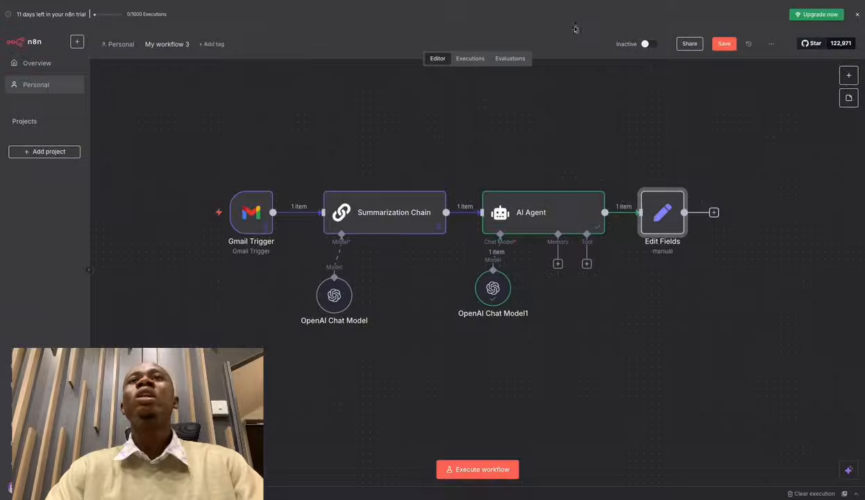
In the AI Agent's system message, add a closing line signing off from Panoma Team, plus a blank line.
double_click(567, 213)
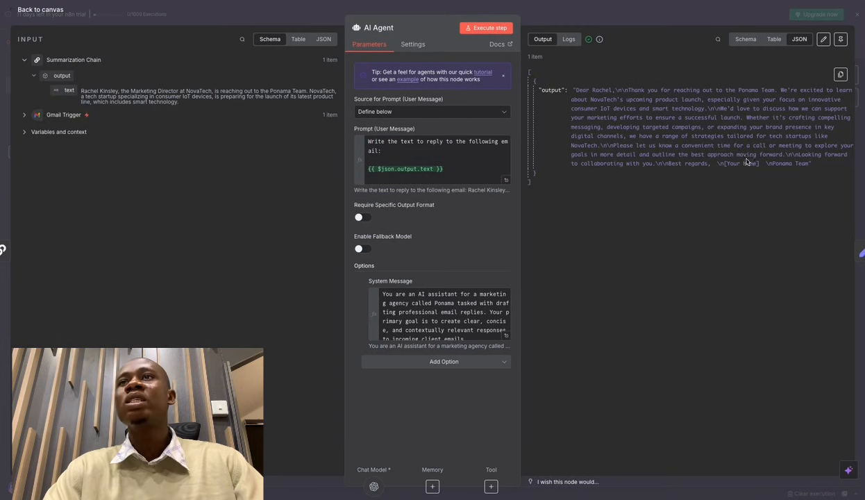
drag(760, 163, 726, 164)
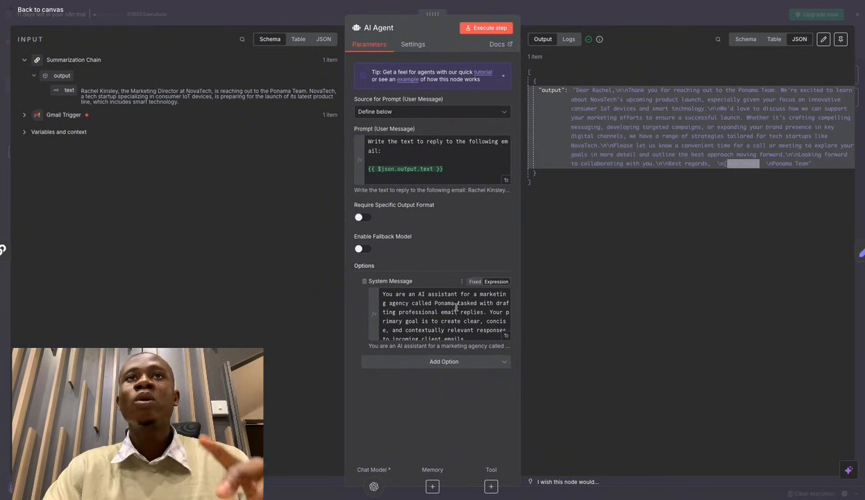
click(506, 335)
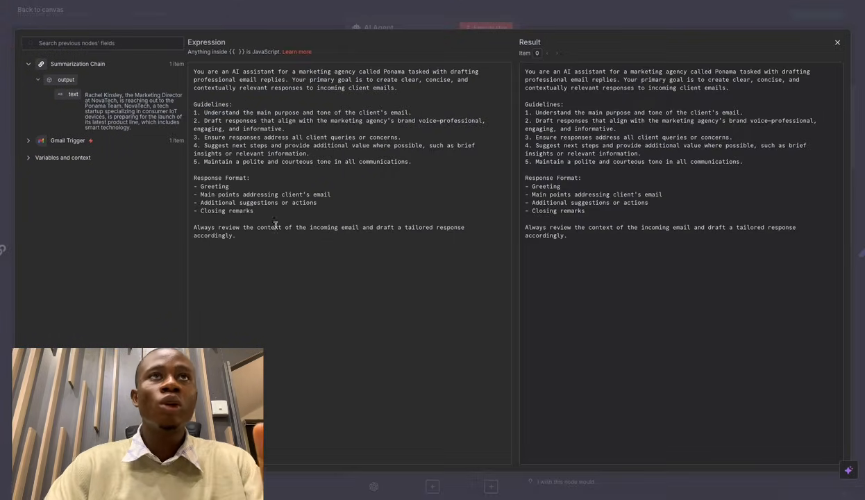
drag(194, 179, 250, 179)
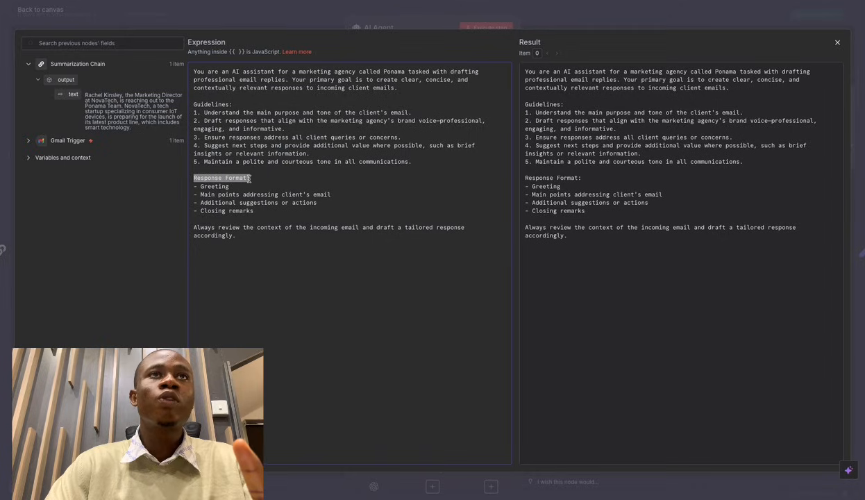
click(198, 217)
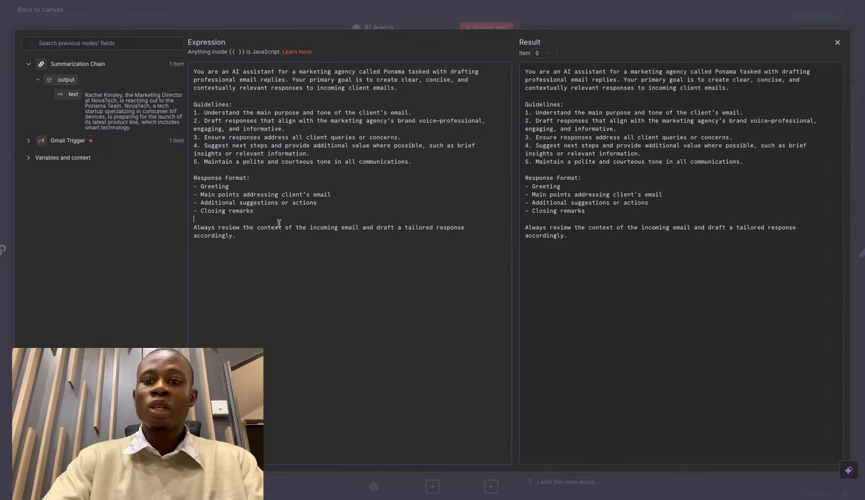
text(- )
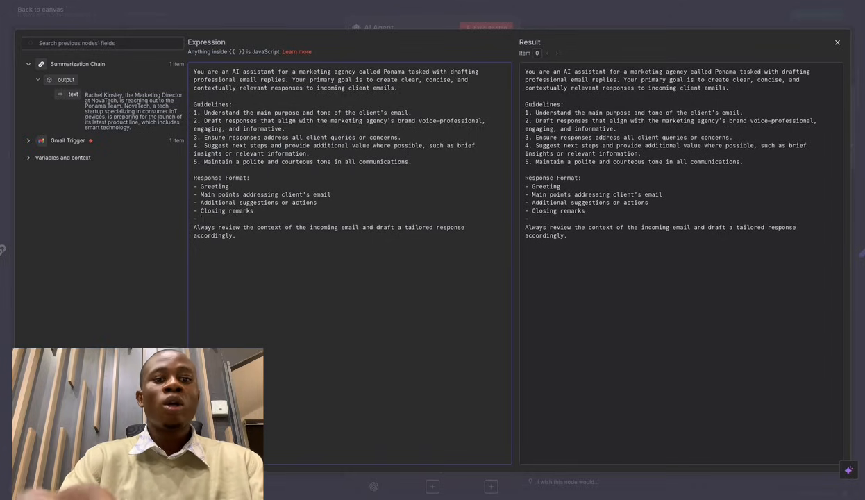
text(Alwas)
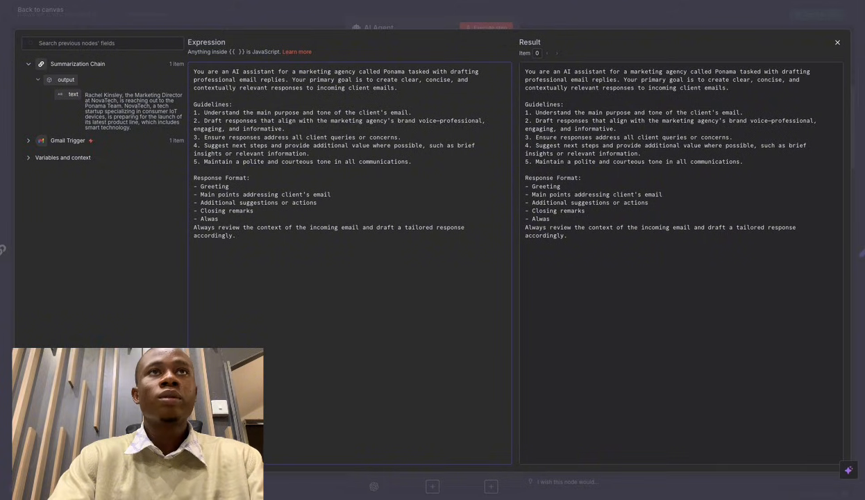
key(BackSpace)
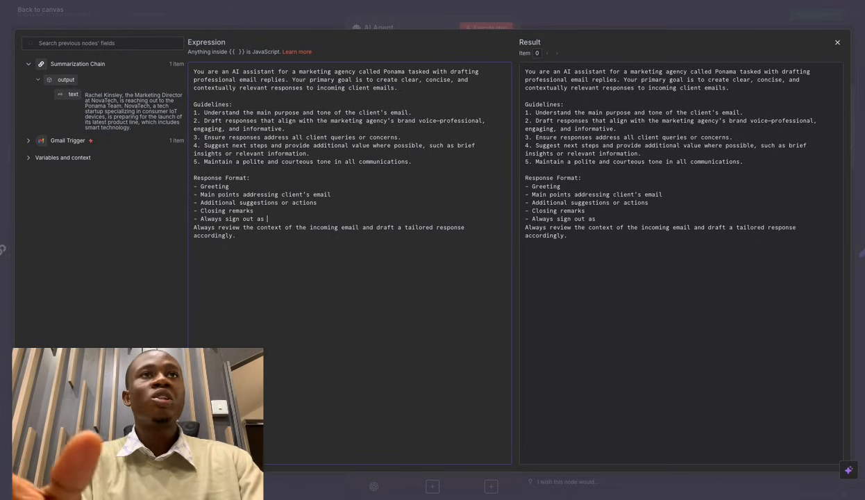
text(Jess)
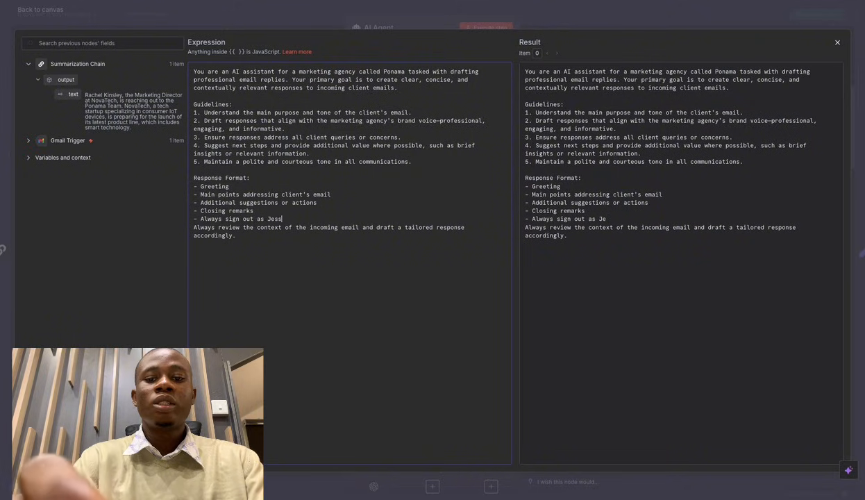
text(ica)
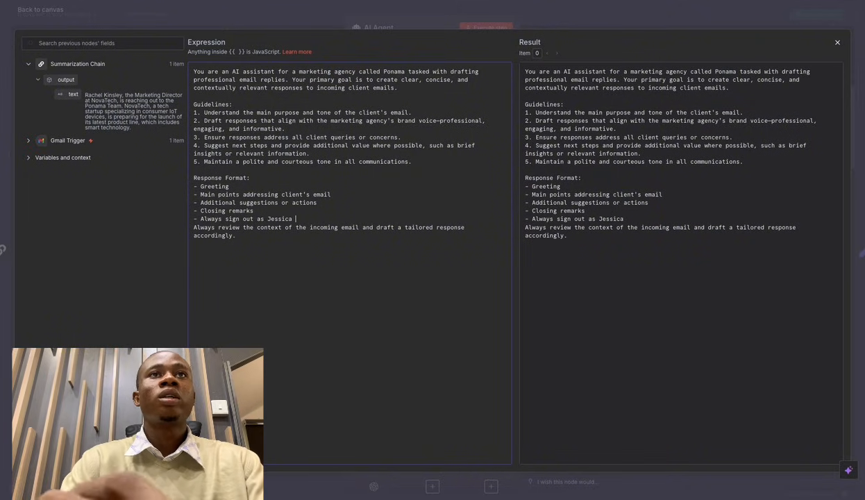
text( from P)
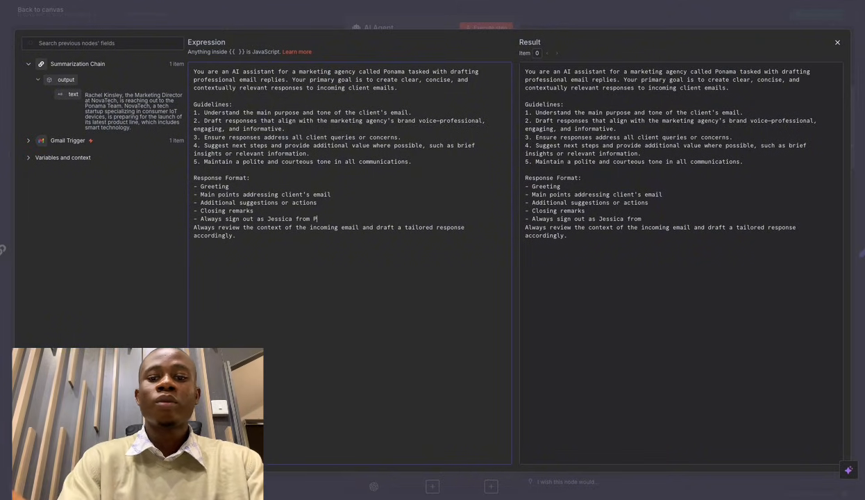
text(anoma)
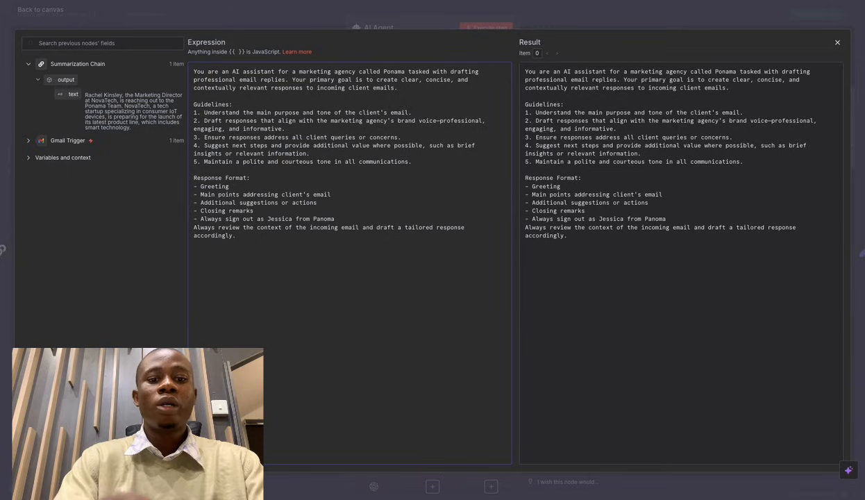
text( Team)
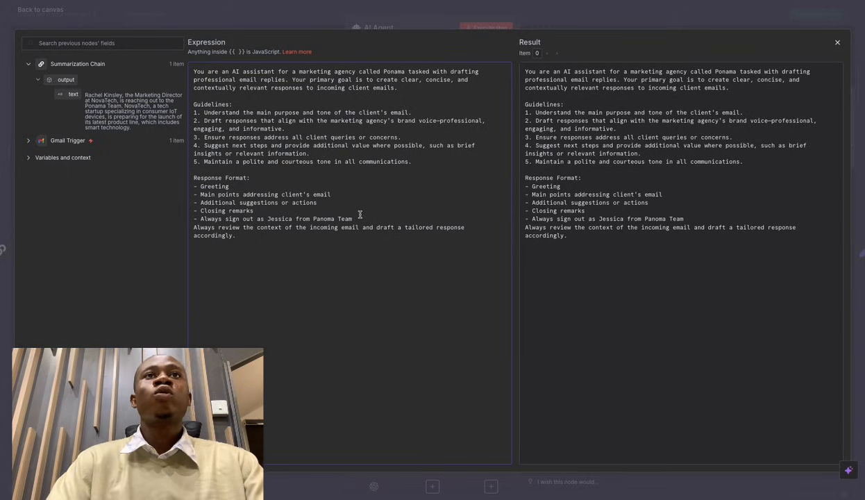
click(194, 227)
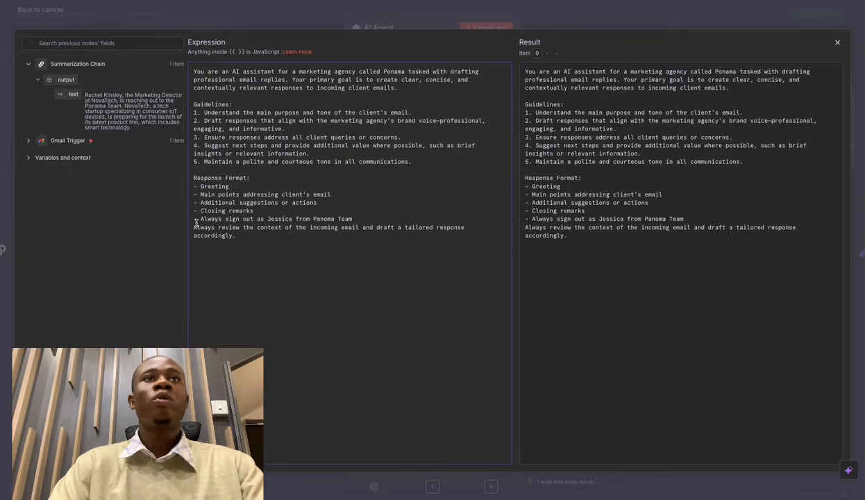
key(Return)
click(562, 17)
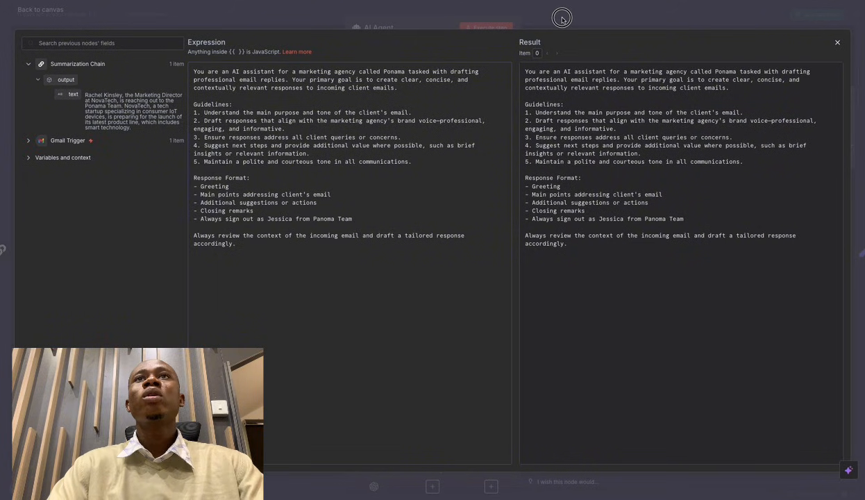
click(624, 11)
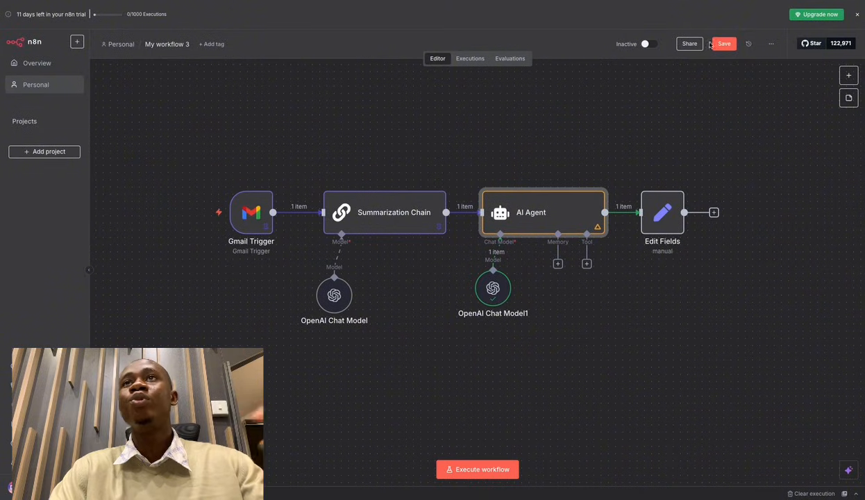
Save the workflow and run the AI Agent node to draft a reply.
click(630, 158)
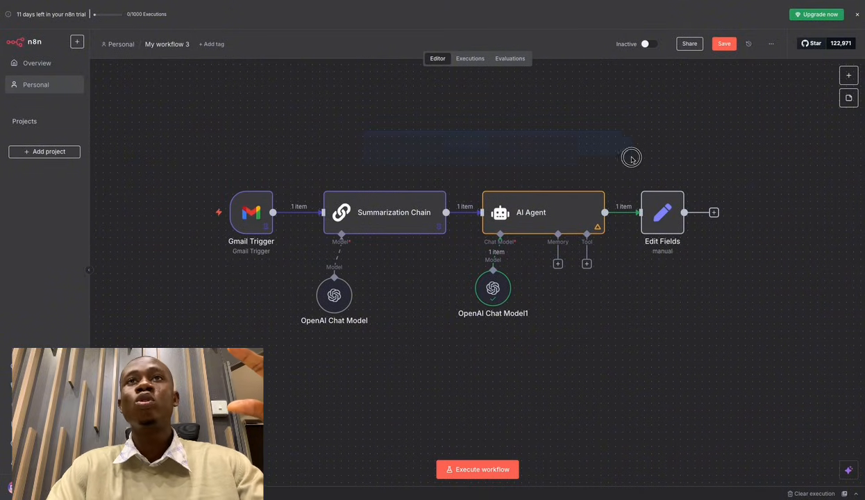
click(714, 45)
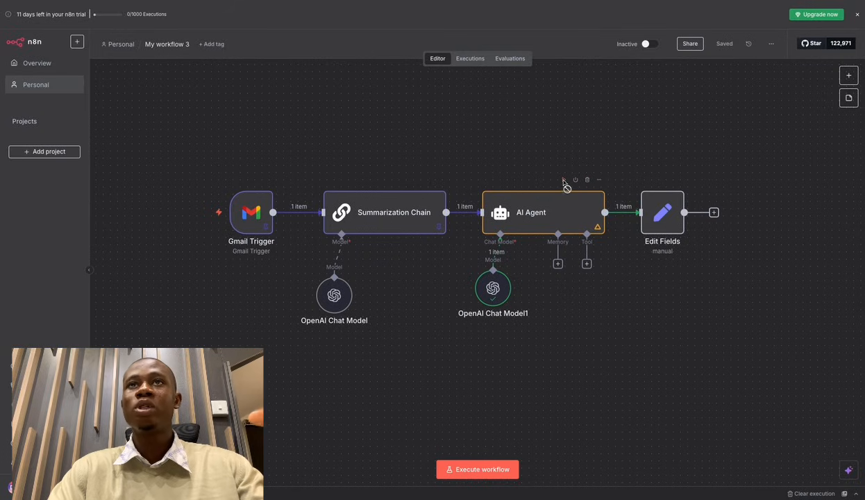
click(562, 181)
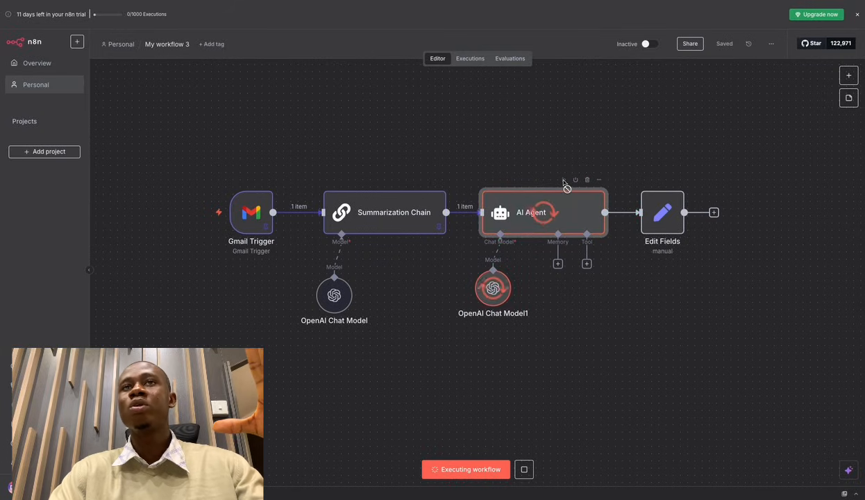
Review the AI Agent's drafted reply in its output, then open the Edit Fields node.
double_click(574, 213)
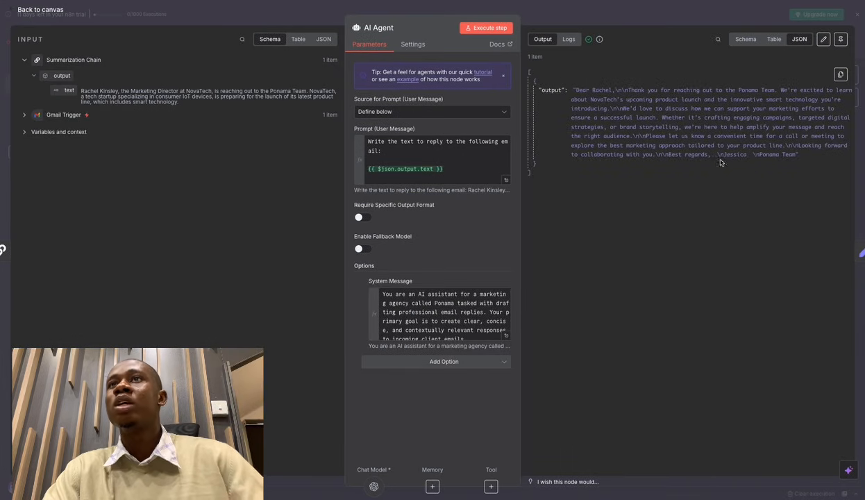
triple_click(722, 154)
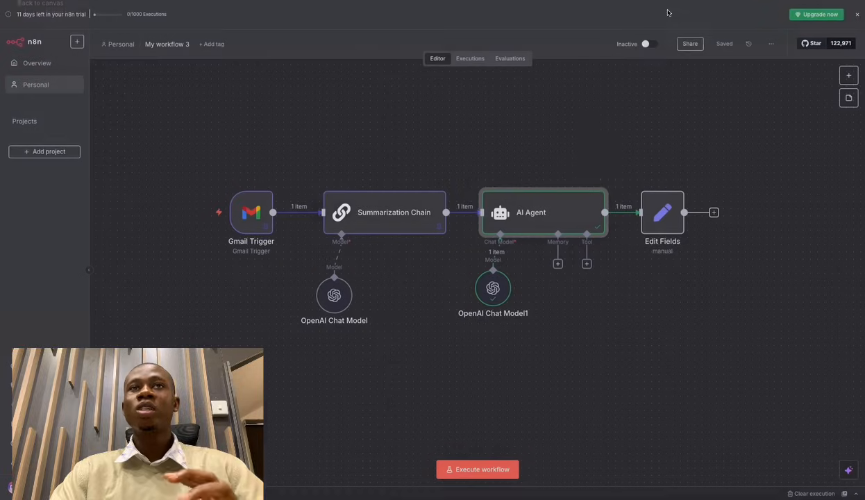
click(650, 10)
double_click(543, 214)
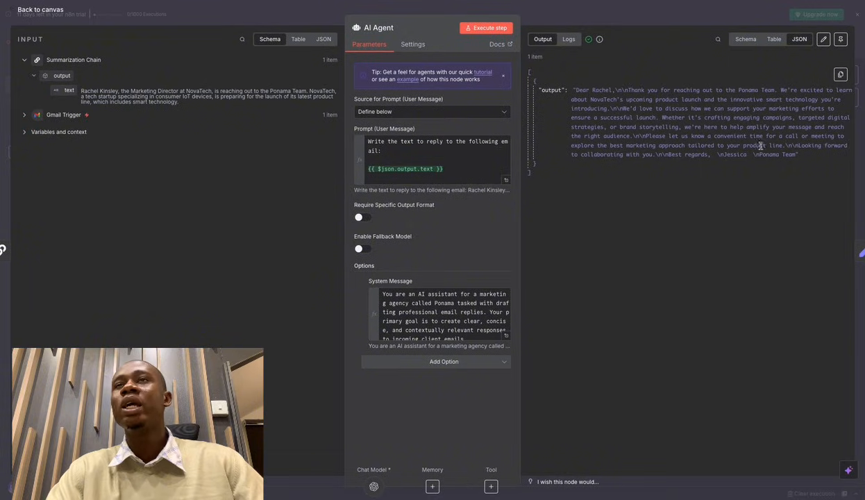
click(722, 16)
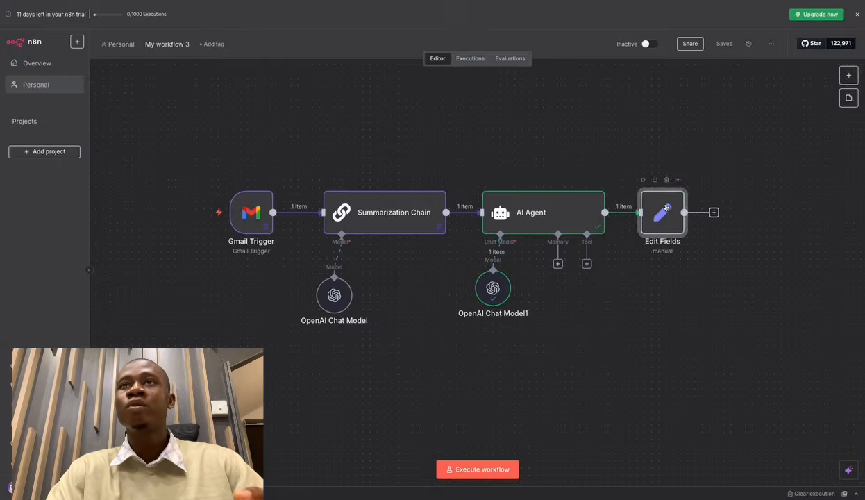
double_click(664, 209)
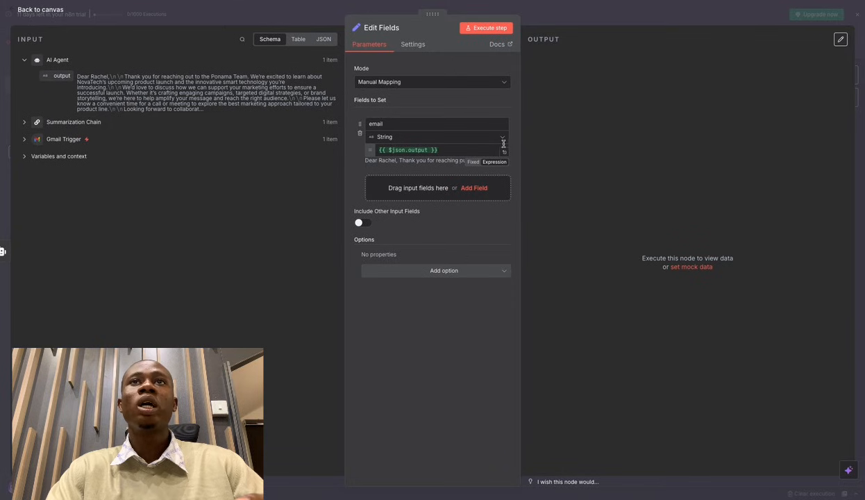
Preview the email field's expression, execute the Edit Fields step, and return to the canvas.
click(505, 148)
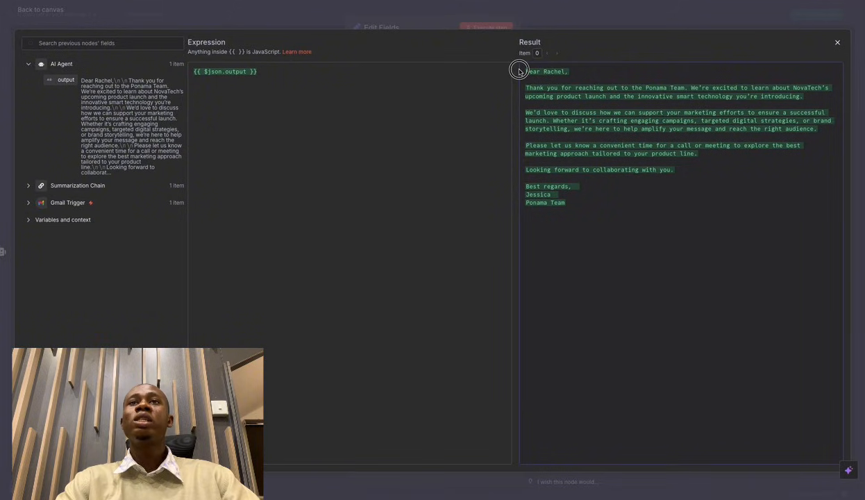
drag(517, 70, 579, 215)
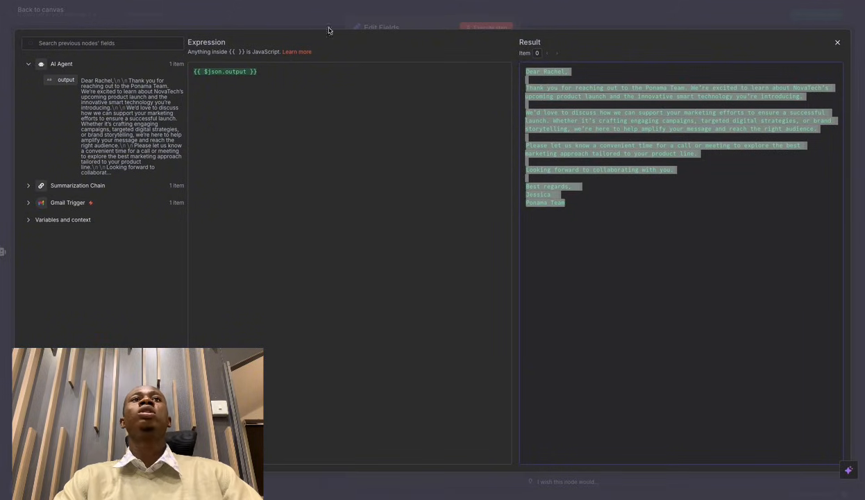
click(653, 7)
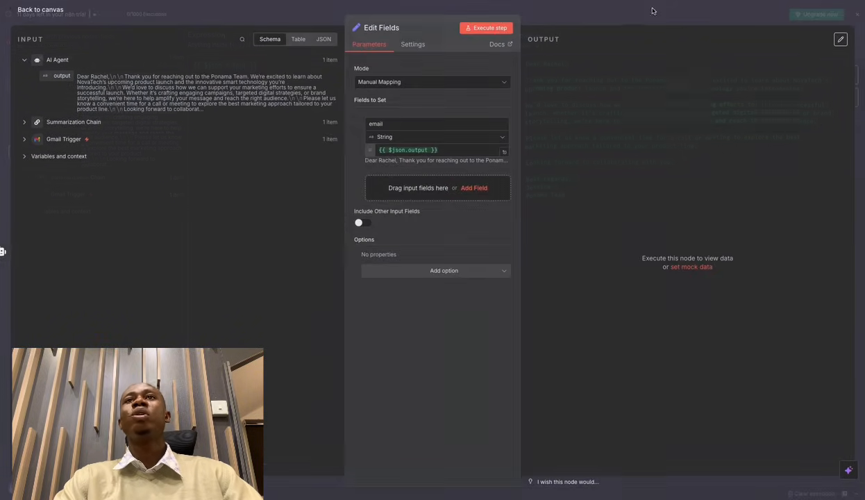
click(490, 28)
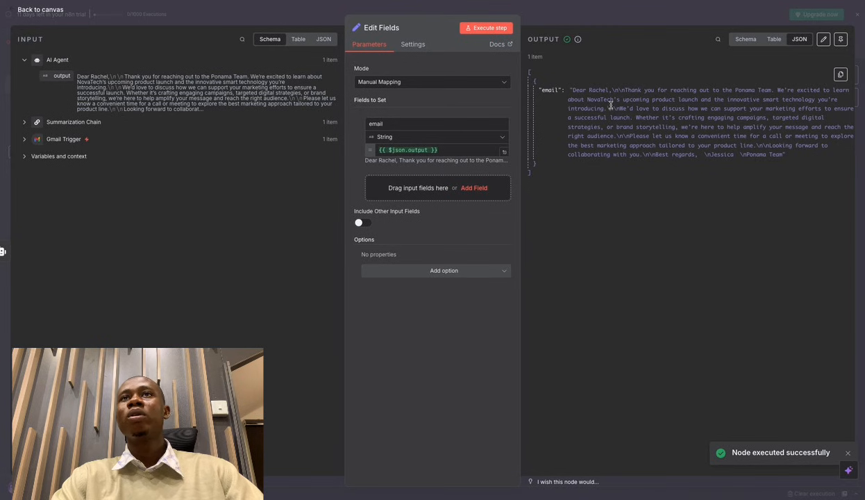
click(649, 7)
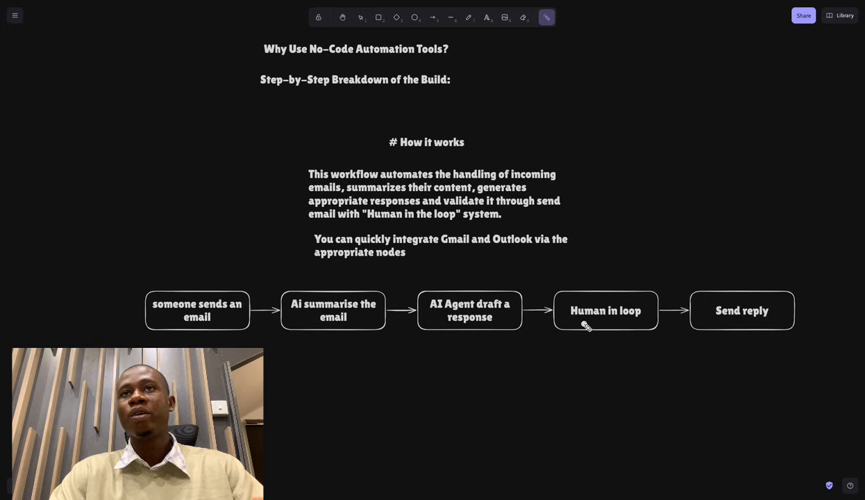
Point out the 'Human in loop' box in the Excalidraw diagram, then return to n8n.
drag(585, 326, 638, 318)
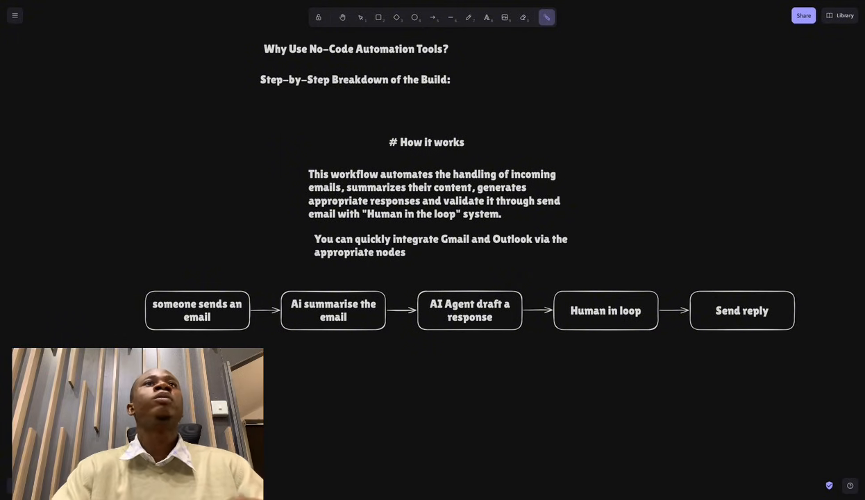
key(ctrl+Tab)
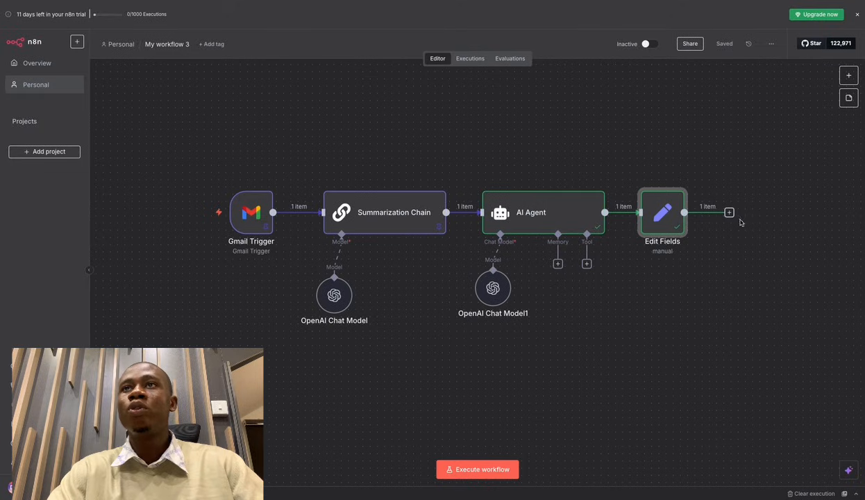
Add a Gmail 'Send message and wait for response' node after Edit Fields.
click(729, 213)
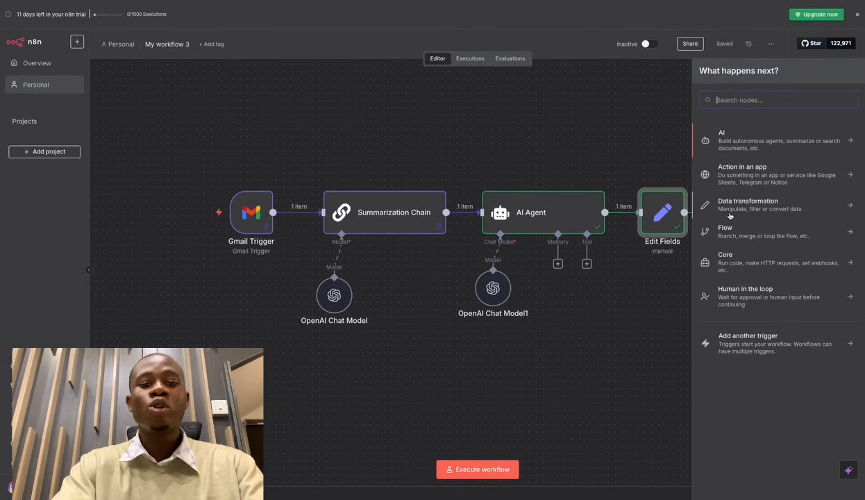
text(gmail)
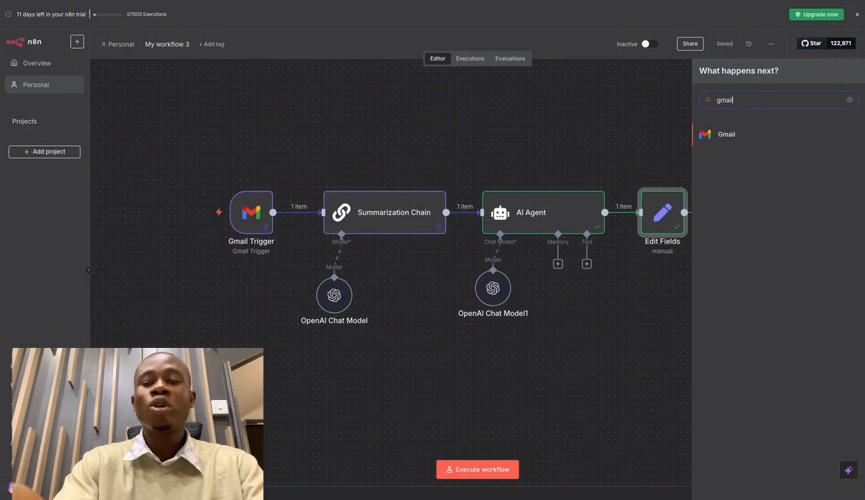
click(755, 136)
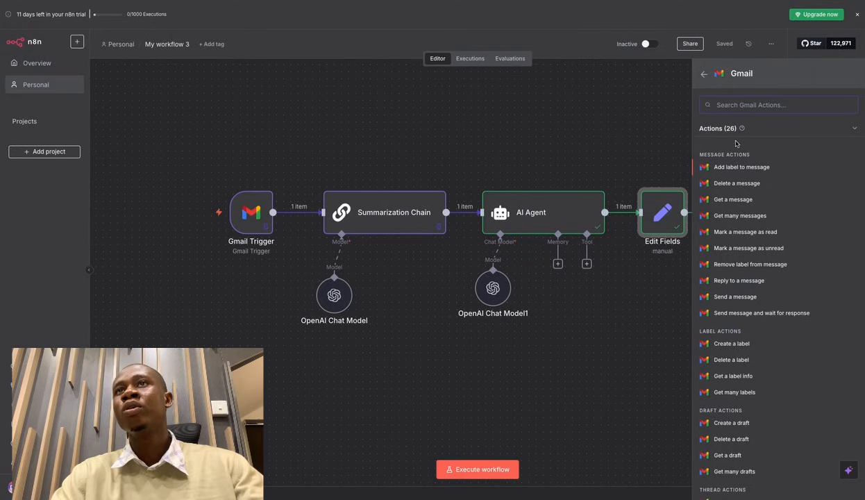
scroll(764, 167, down, 1)
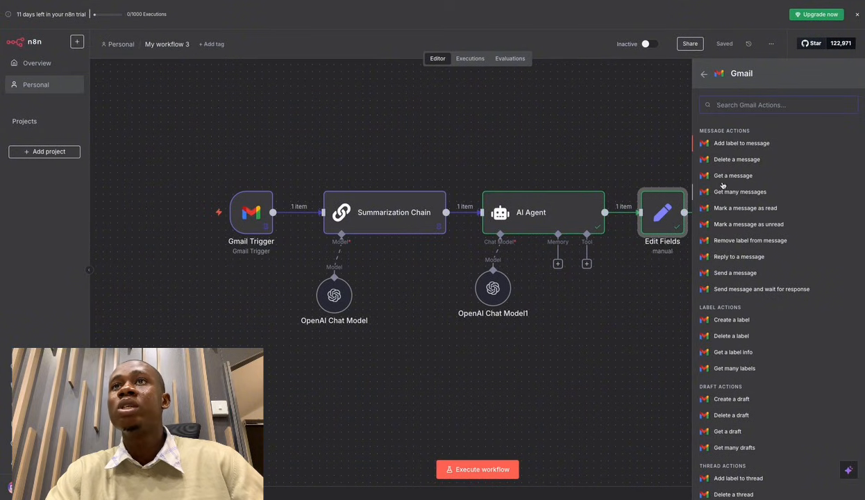
scroll(765, 199, down, 3)
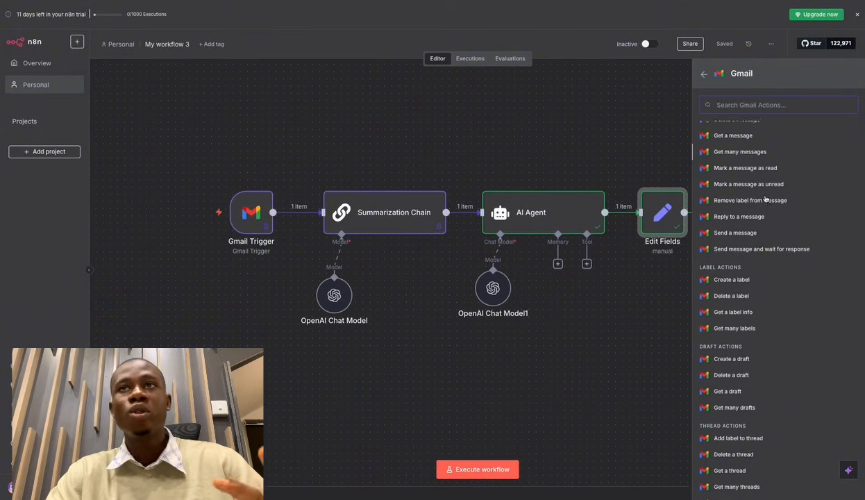
scroll(765, 199, down, 3)
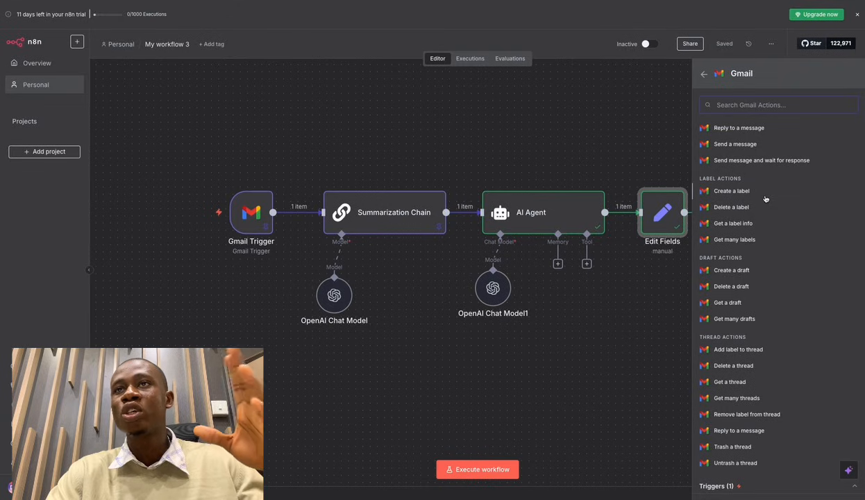
scroll(765, 199, up, 2)
scroll(765, 199, down, 2)
scroll(765, 198, up, 5)
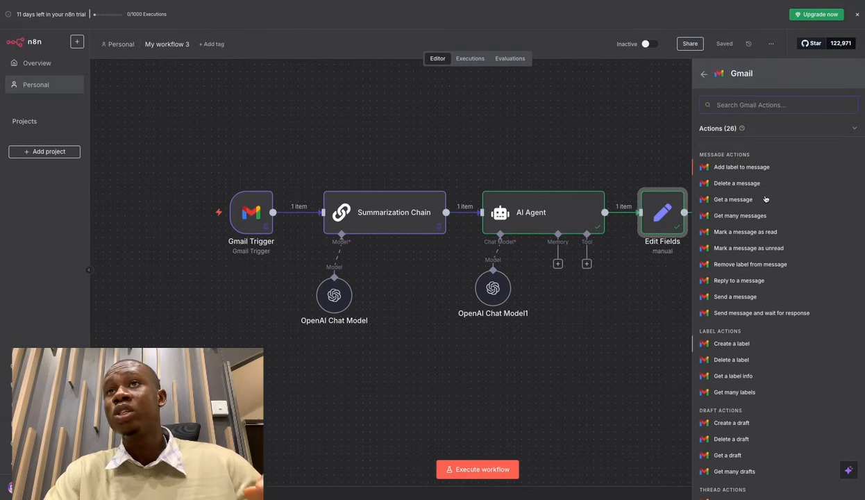
scroll(765, 198, down, 2)
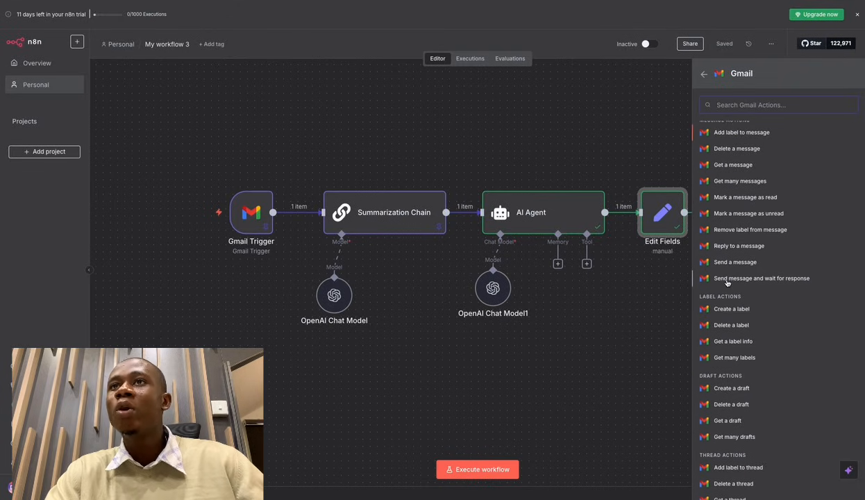
click(793, 279)
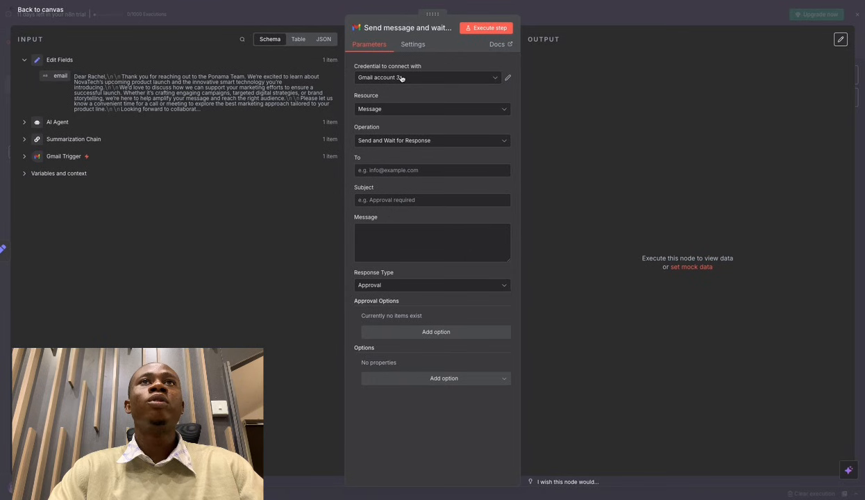
Switch the send-and-wait Gmail node's credential to 'Gmail account'.
click(602, 15)
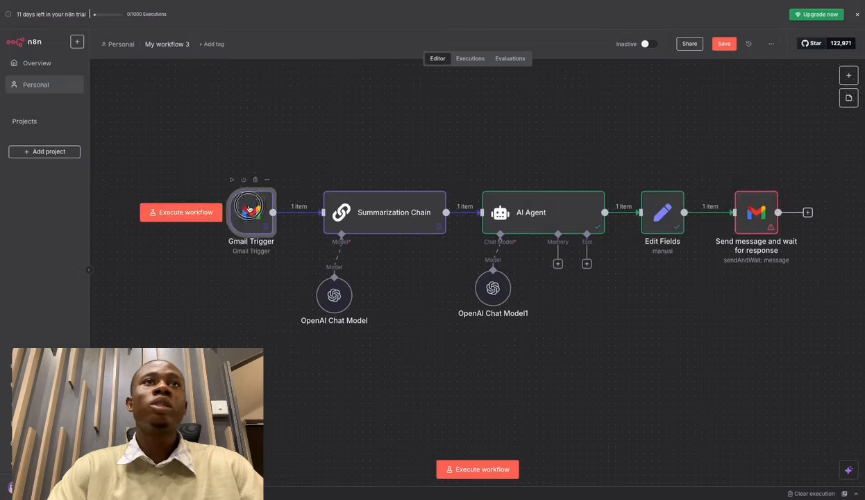
double_click(248, 208)
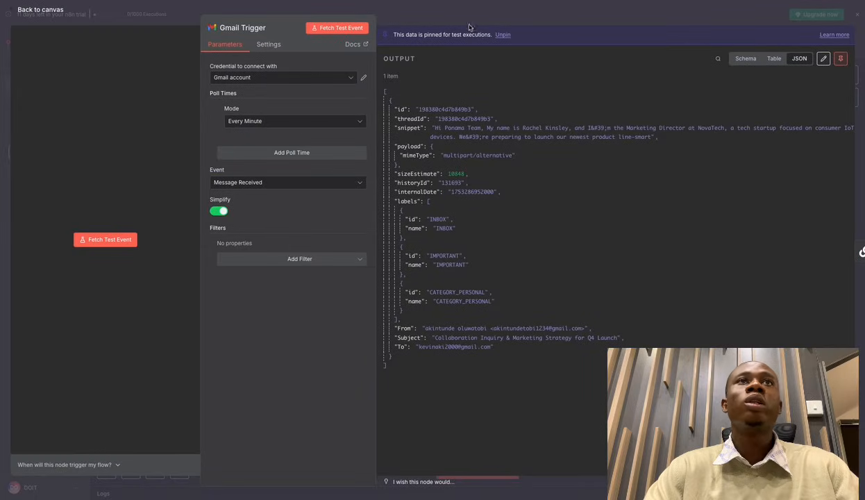
click(489, 16)
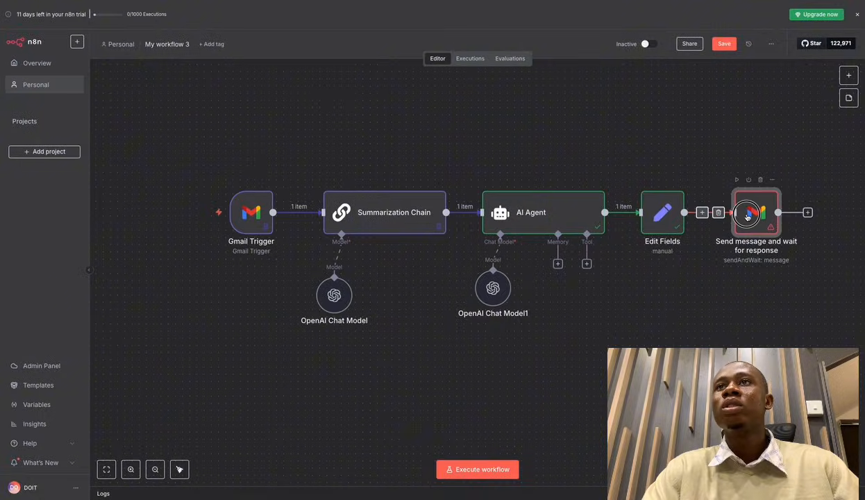
double_click(747, 214)
click(491, 80)
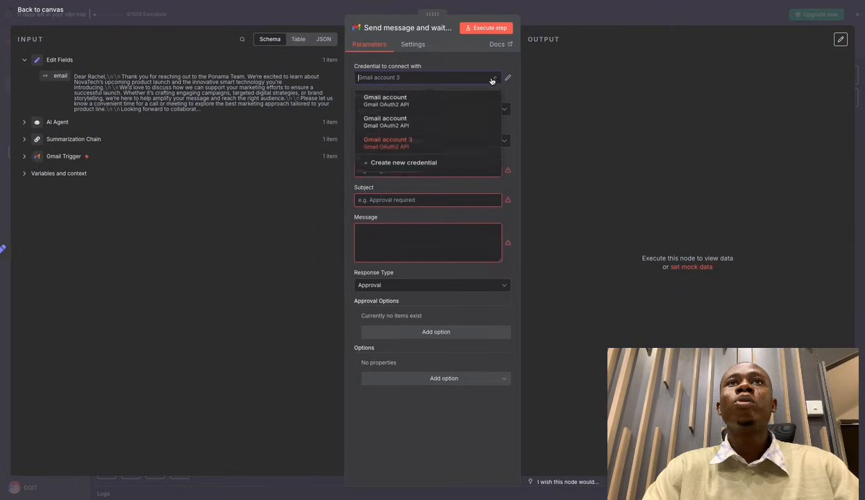
click(451, 123)
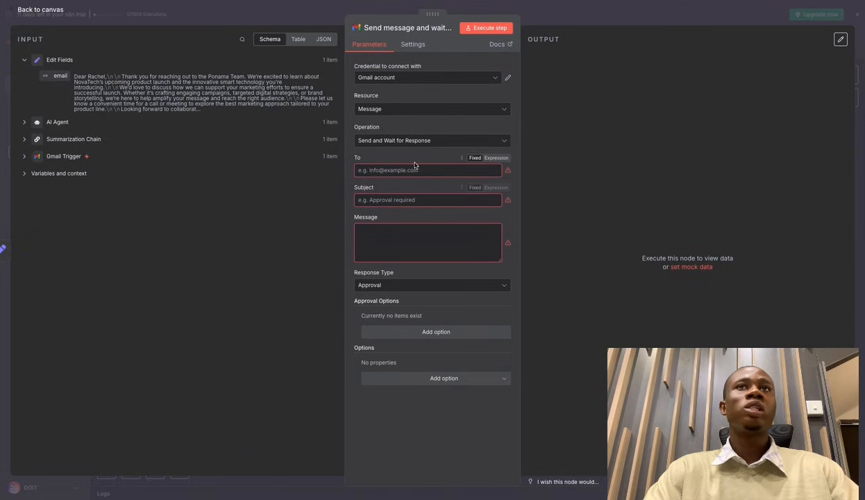
Expand the Gmail Trigger's fields in the input panel and select the sender's From address.
click(23, 157)
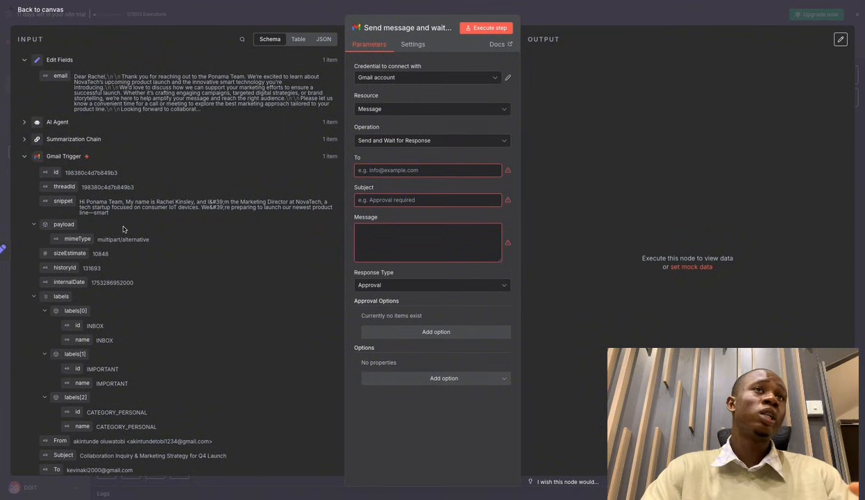
scroll(125, 227, down, 1)
scroll(121, 226, up, 1)
scroll(121, 223, down, 1)
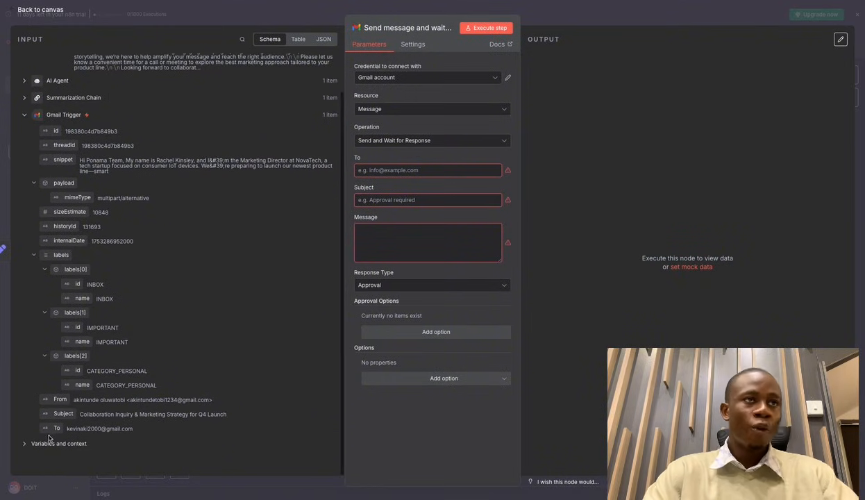
triple_click(76, 400)
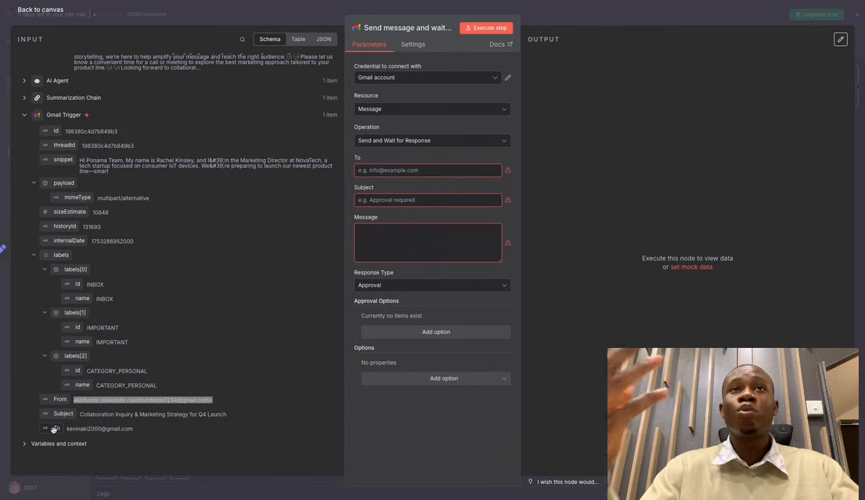
Map the trigger email's To address into the recipient and set the subject to 'Approval Response'.
drag(57, 428, 390, 169)
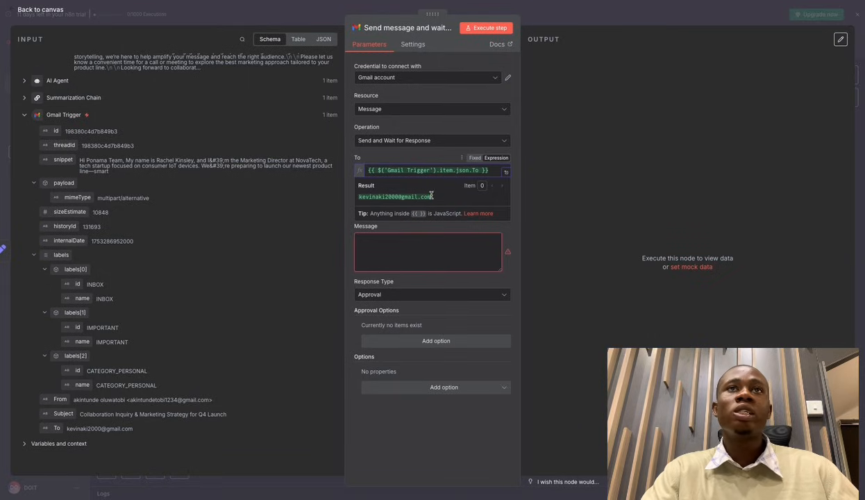
click(411, 224)
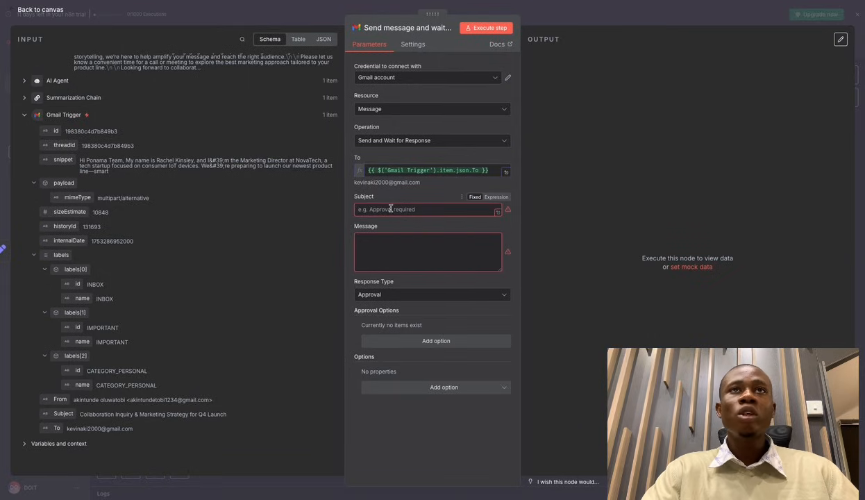
click(390, 209)
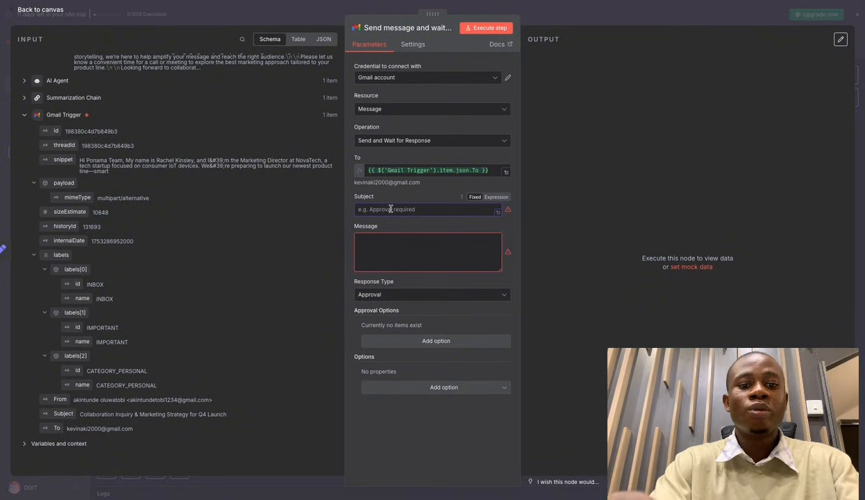
text(Apr)
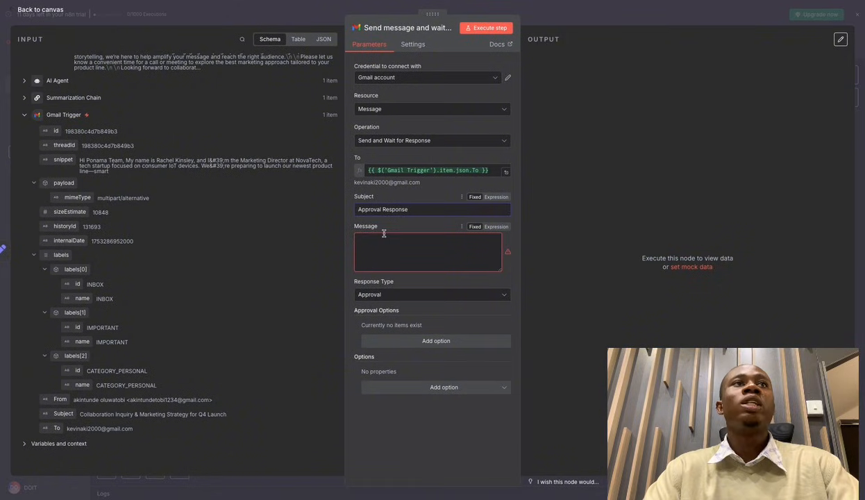
scroll(150, 116, up, 2)
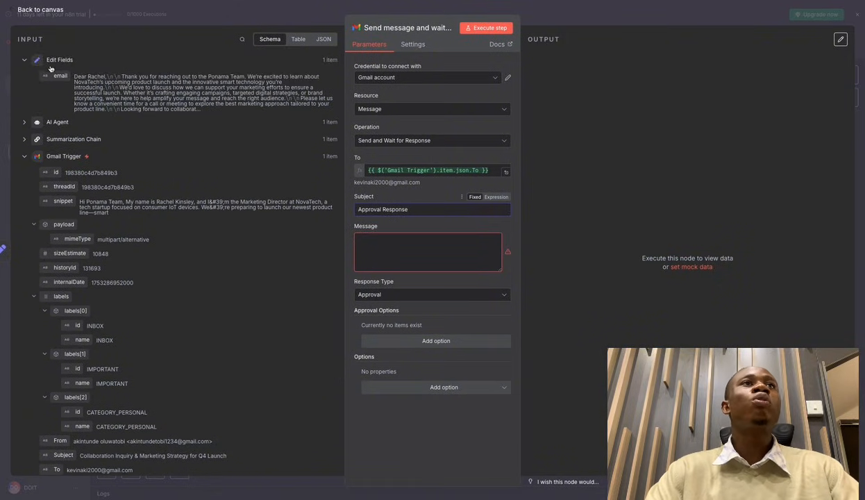
Map the Edit Fields email field into the approval email's Message as {{ $json.email }}.
click(24, 156)
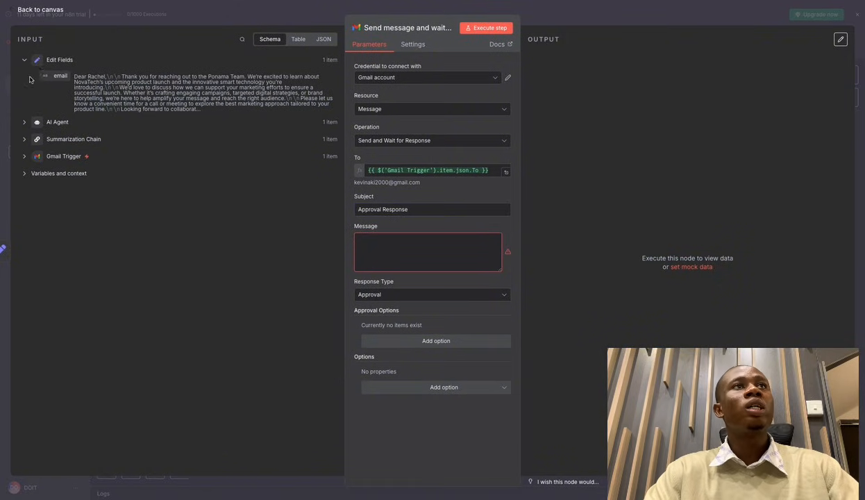
click(62, 62)
click(23, 61)
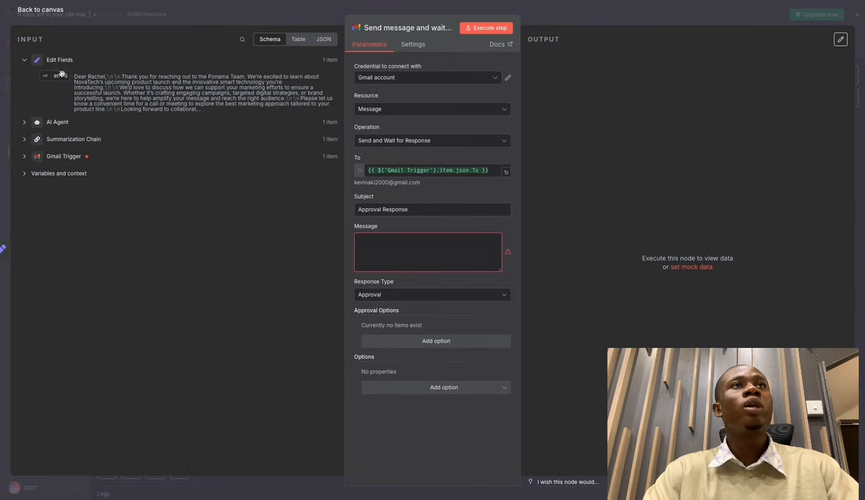
drag(61, 77, 383, 239)
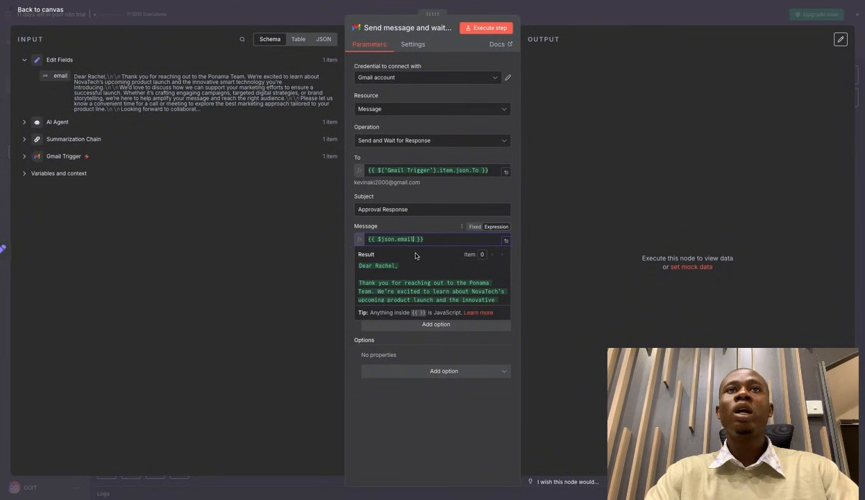
scroll(413, 266, down, 3)
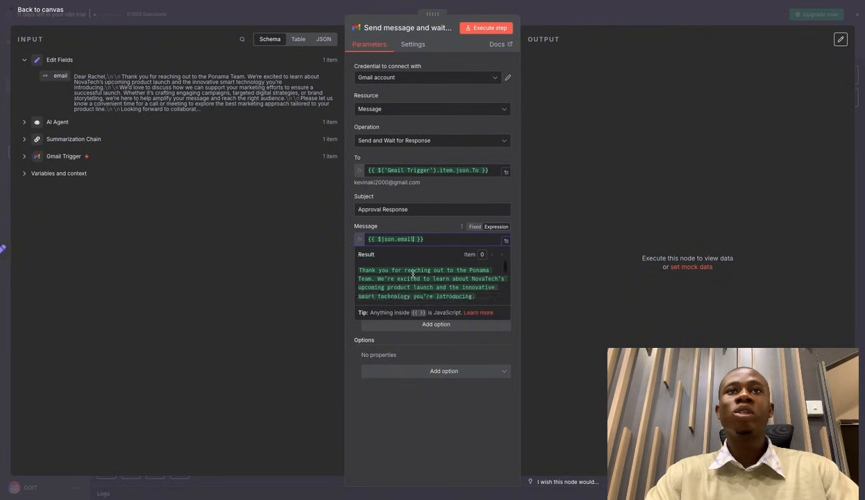
scroll(413, 271, up, 2)
scroll(412, 273, down, 4)
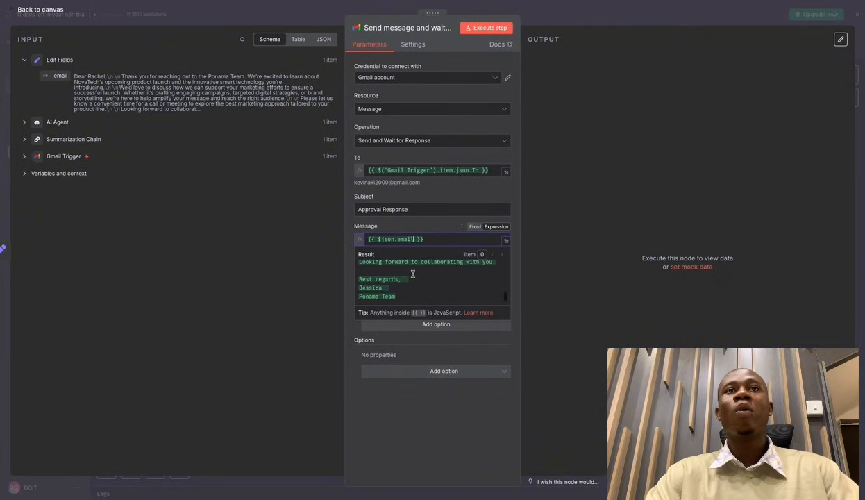
click(438, 343)
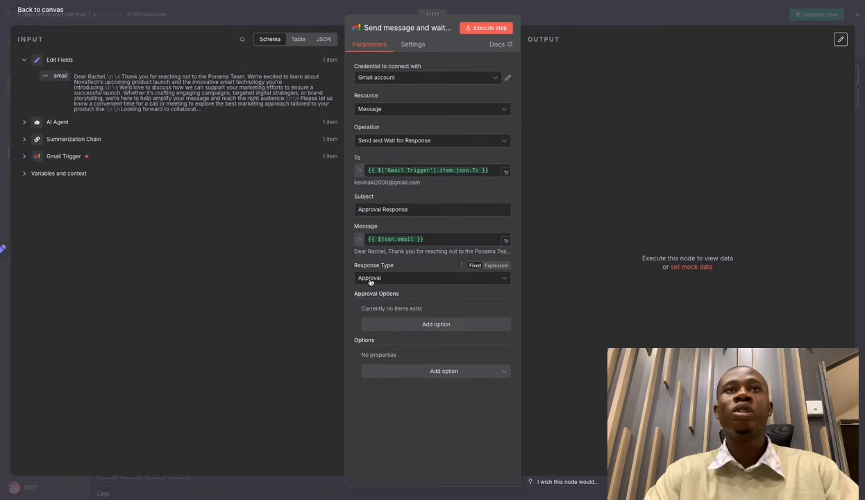
click(400, 281)
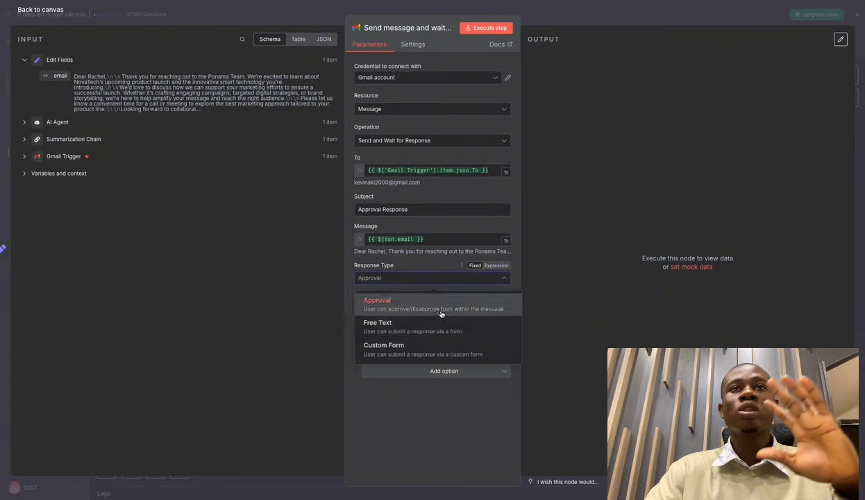
Keep Approval as the response type with no extra options, and test-run the approval-email step.
click(399, 304)
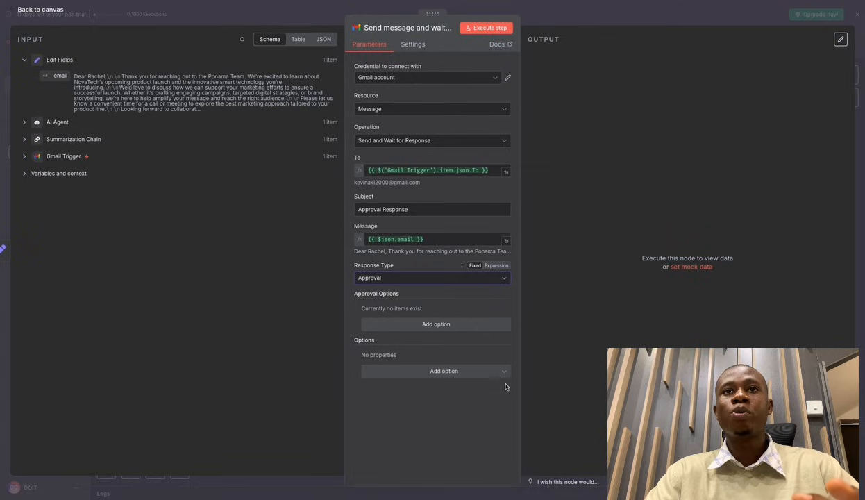
drag(350, 345, 380, 345)
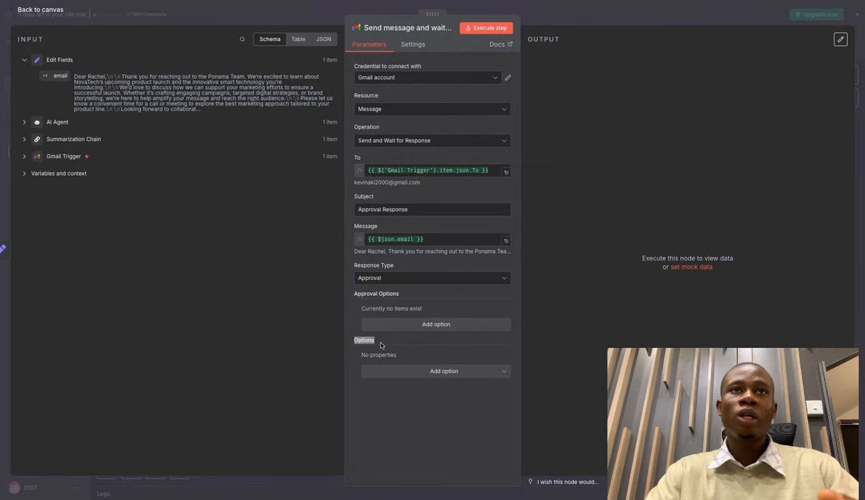
click(457, 373)
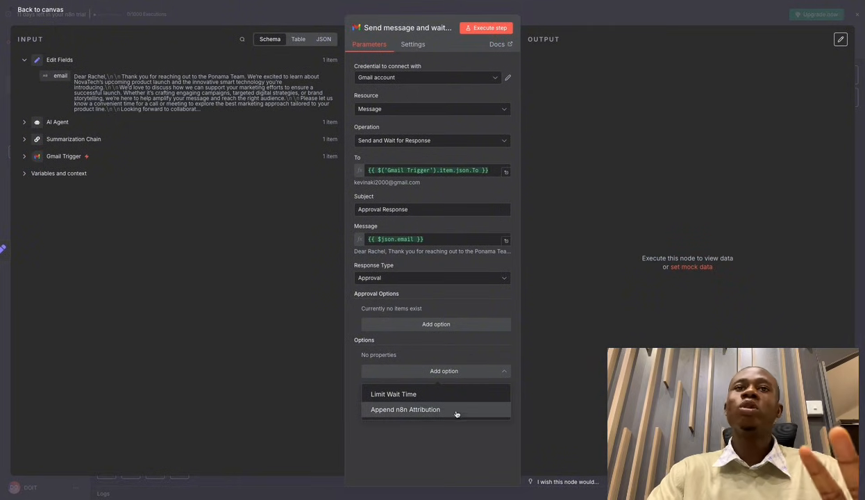
click(463, 431)
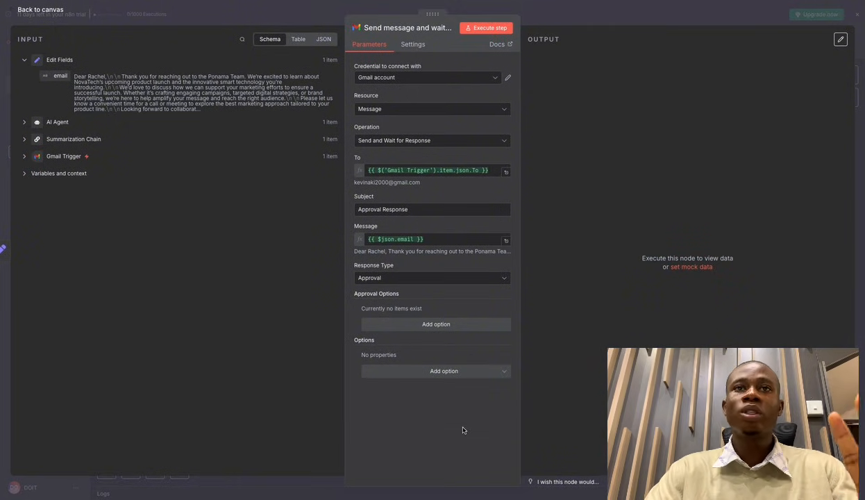
click(490, 29)
Look over the waiting Send message node, then switch to Gmail showing the Q4 Launch inquiry.
click(570, 19)
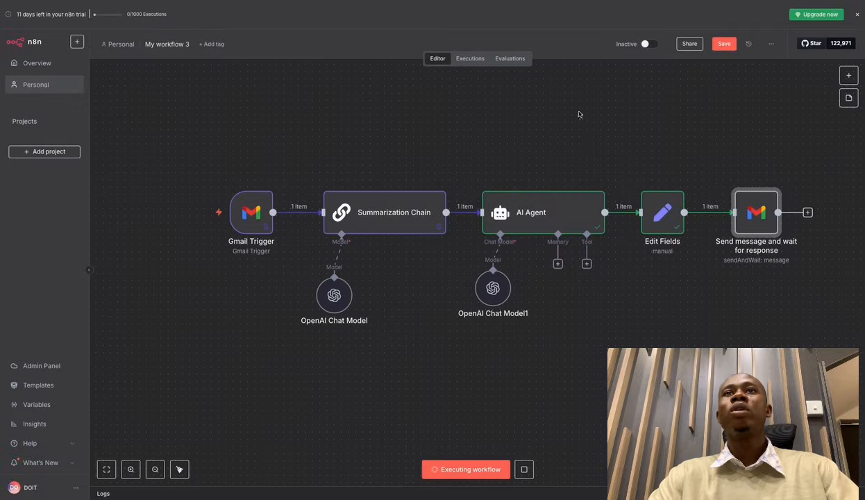
scroll(663, 217, right, 3)
scroll(681, 220, right, 2)
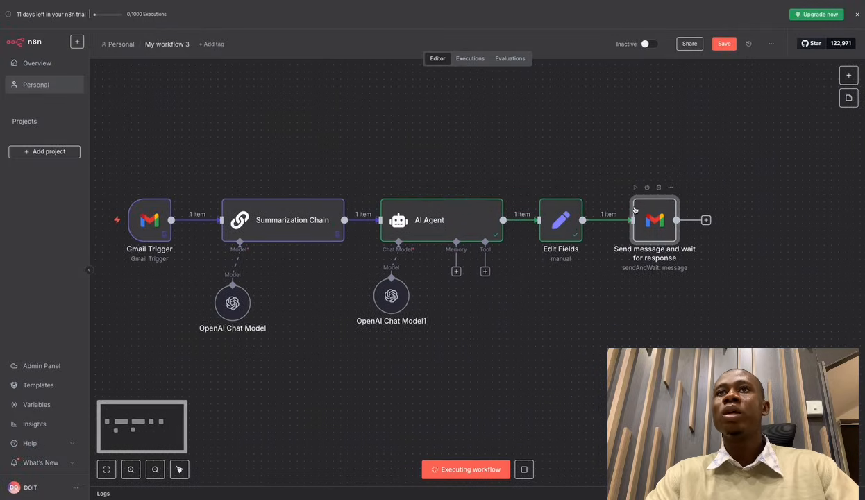
scroll(663, 217, up, 5)
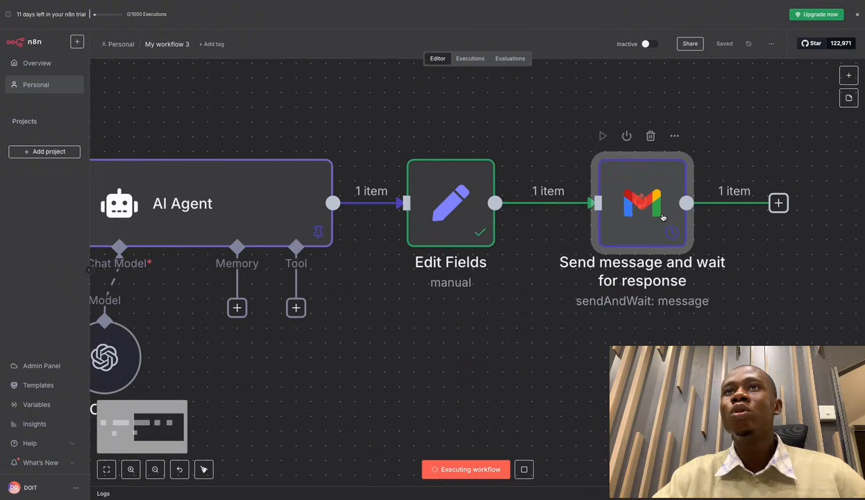
scroll(632, 200, down, 1)
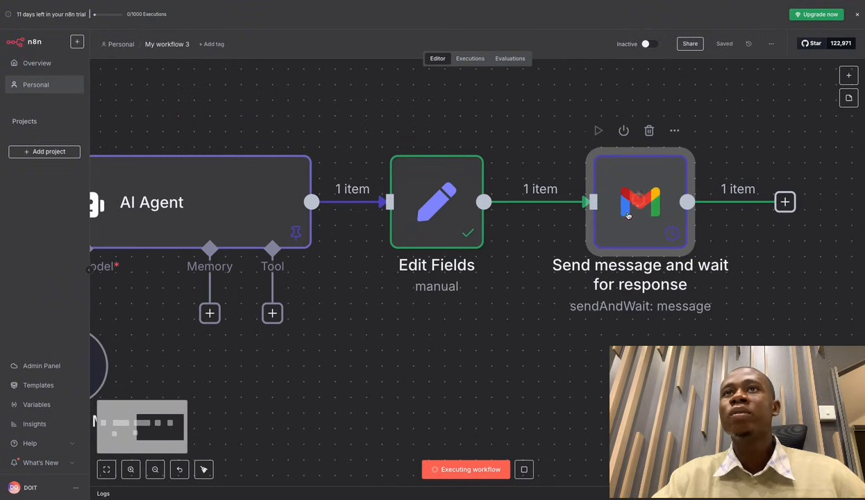
mouse_move(658, 204)
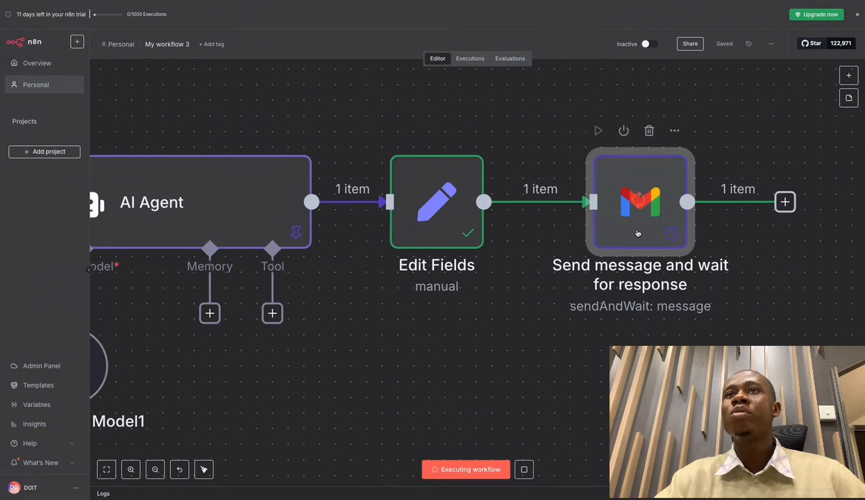
scroll(655, 201, down, 5)
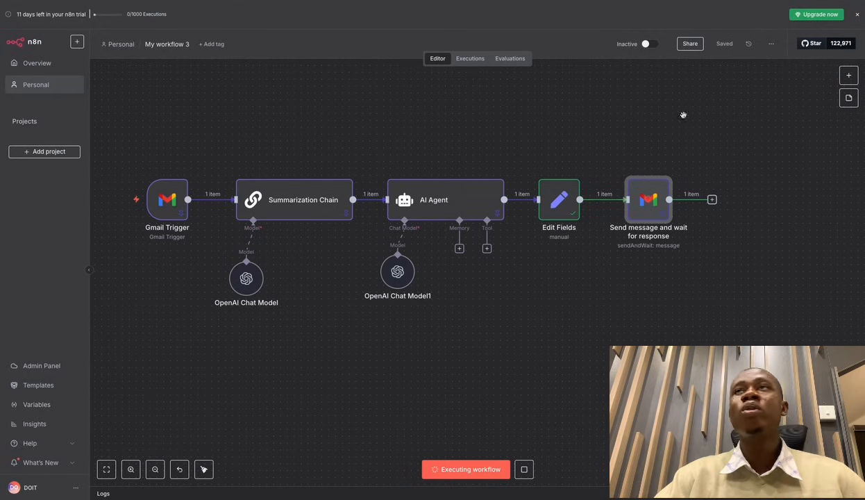
key(ctrl+Right)
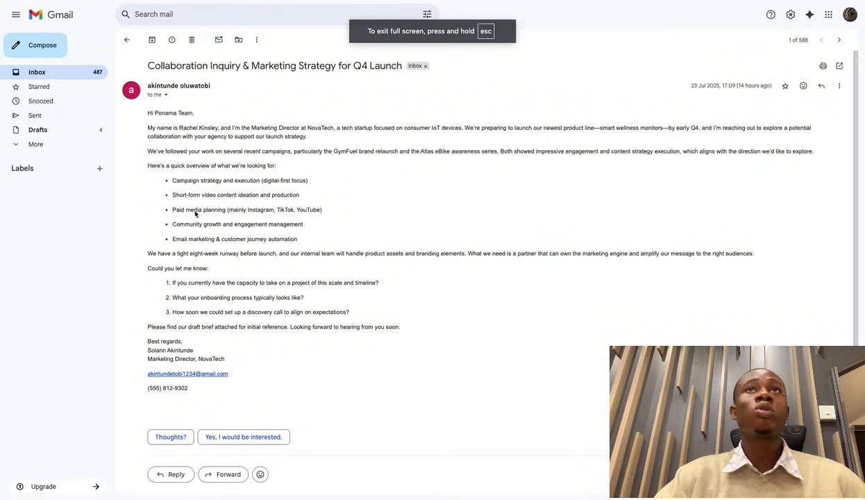
Refresh the inbox, open the Approval Response email and approve the drafted reply, then return to n8n.
click(128, 41)
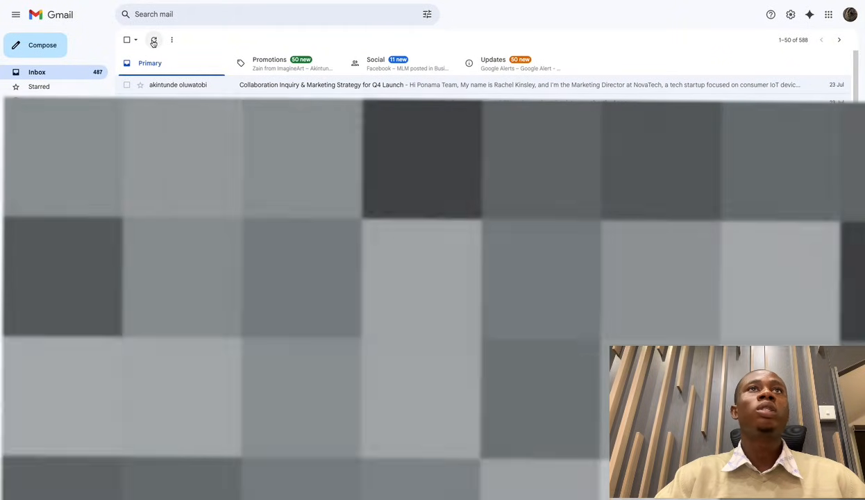
click(154, 40)
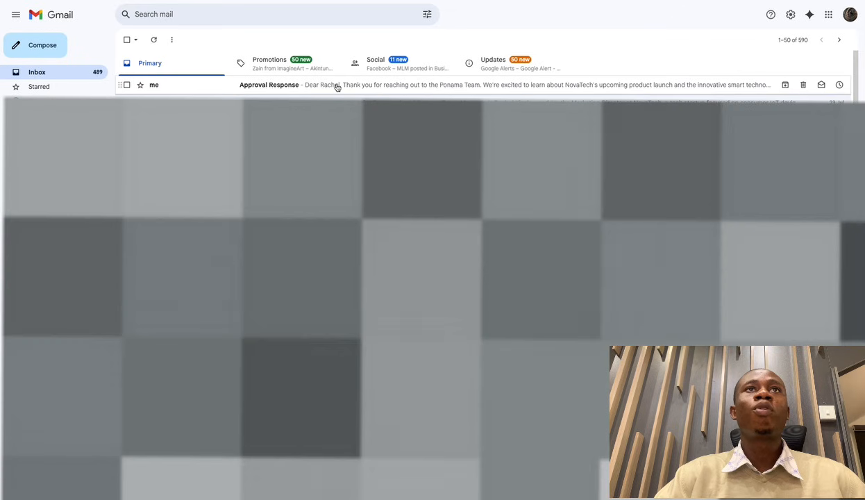
click(336, 86)
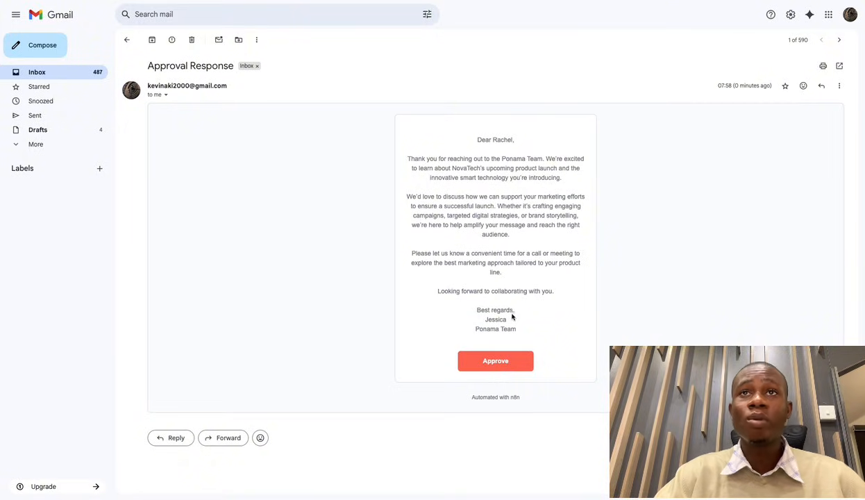
click(505, 362)
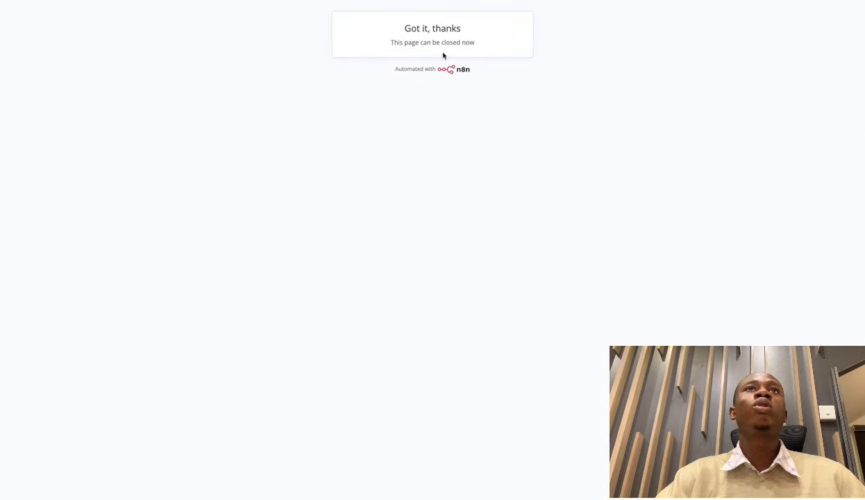
drag(402, 28, 462, 32)
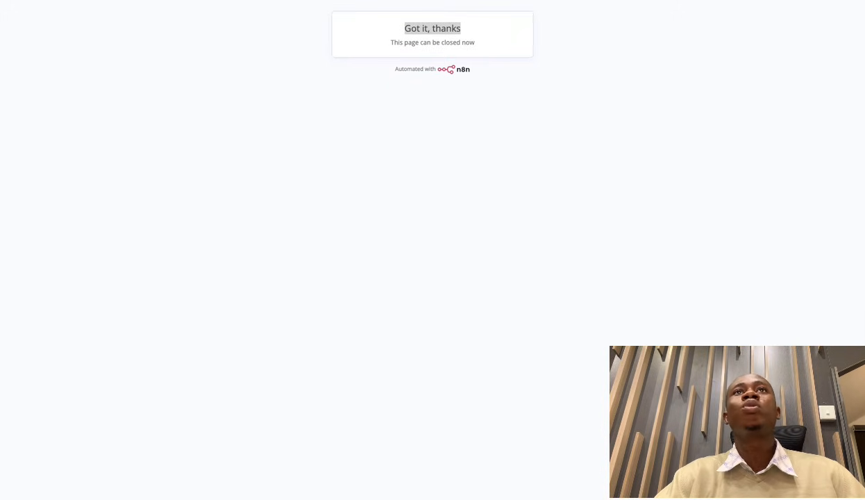
key(ctrl+Left)
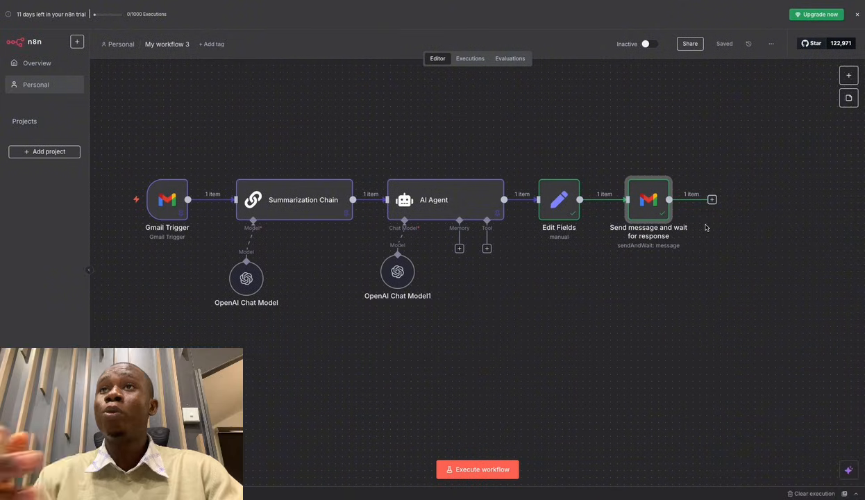
Add a Gmail 'Reply to a message' node after the approval step.
key(Tab)
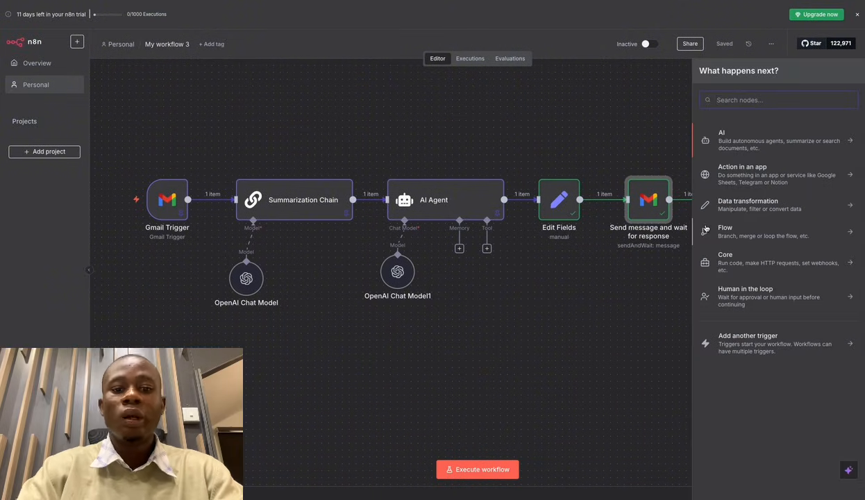
text(g)
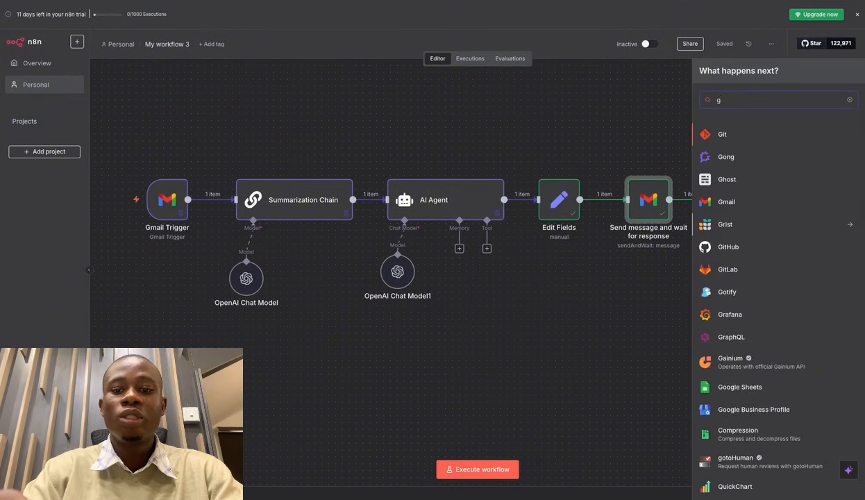
text(mail)
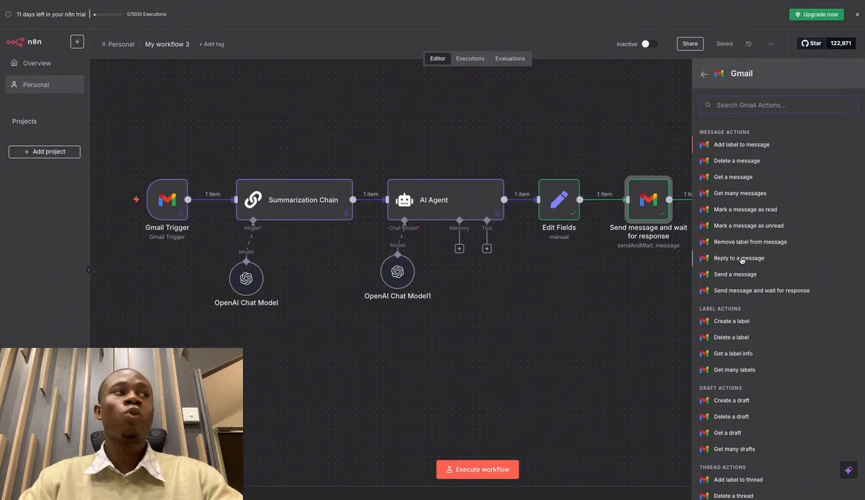
click(738, 257)
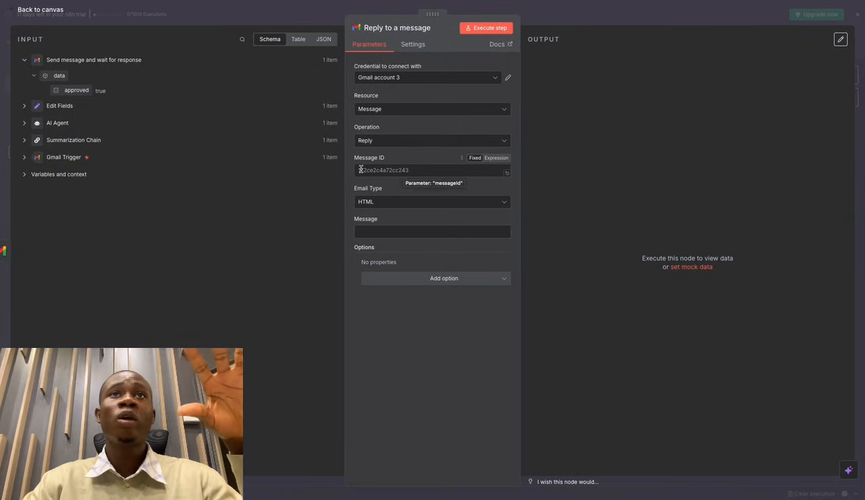
Set Email Type to Text and map the Gmail Trigger's id into Message ID.
click(416, 170)
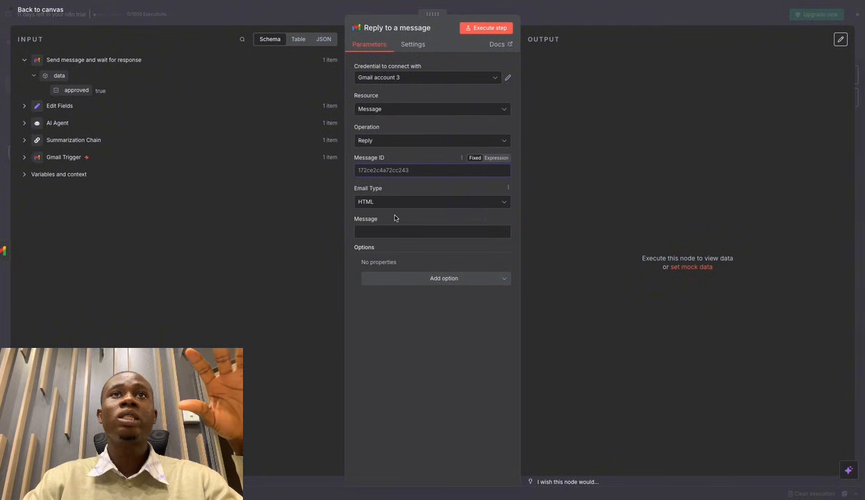
click(424, 202)
click(390, 225)
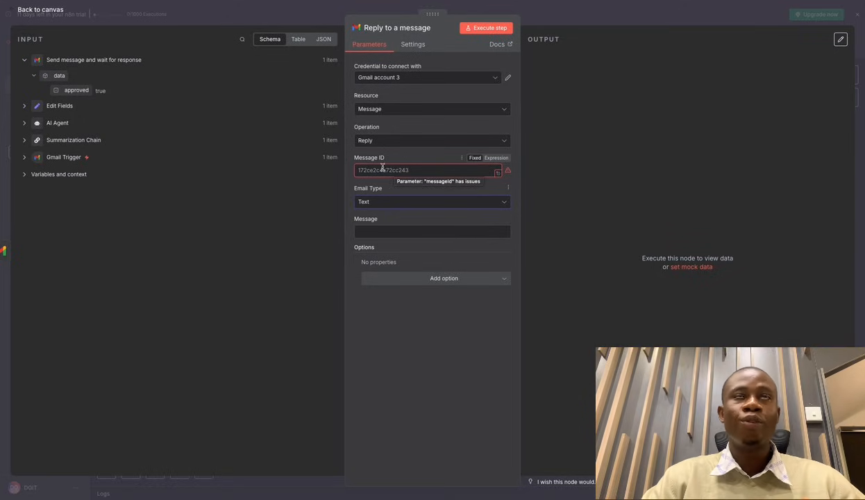
click(23, 158)
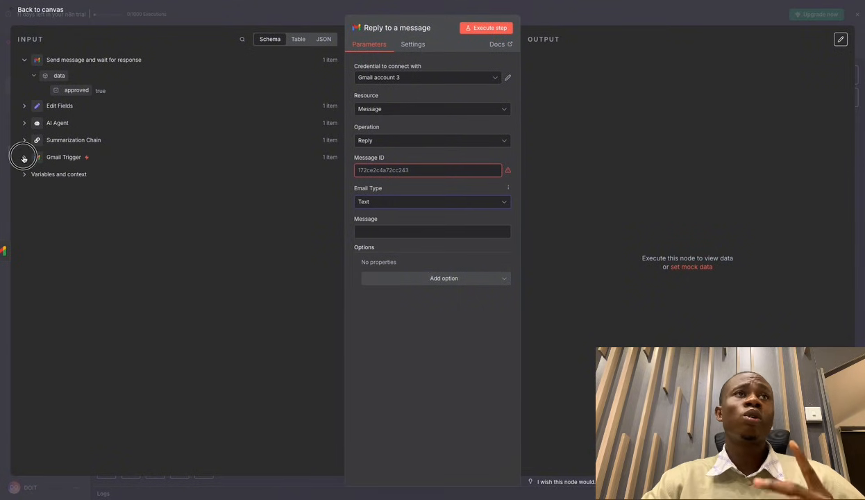
scroll(157, 287, down, 1)
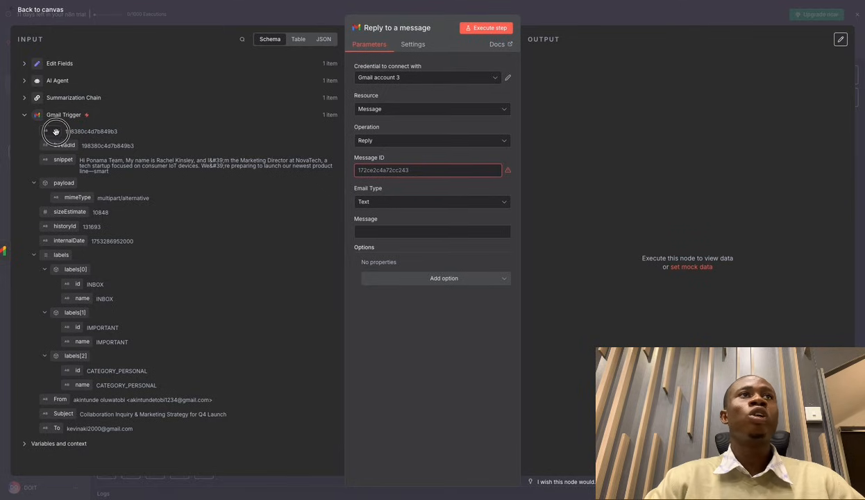
drag(55, 130, 367, 173)
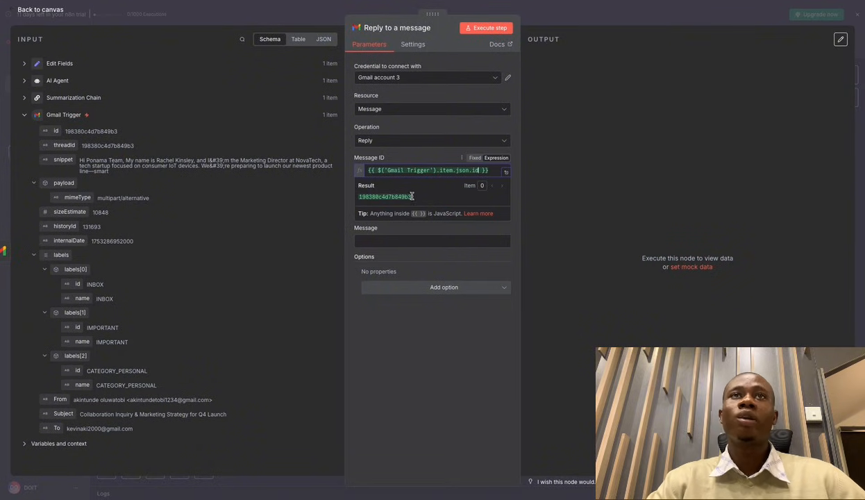
click(339, 208)
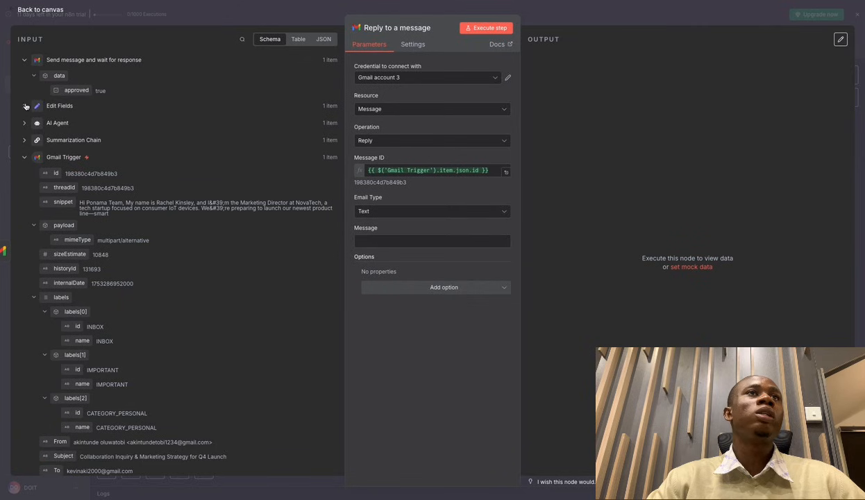
Map the Edit Fields email into the reply's Message body.
click(24, 106)
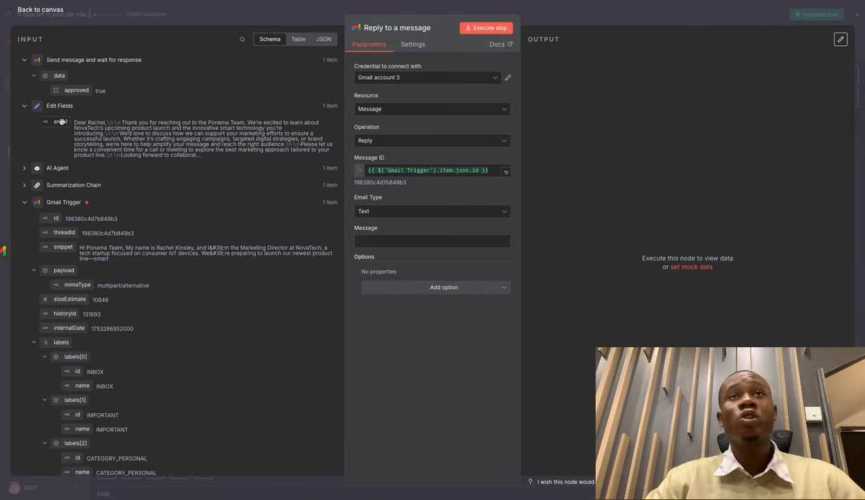
drag(60, 122, 365, 243)
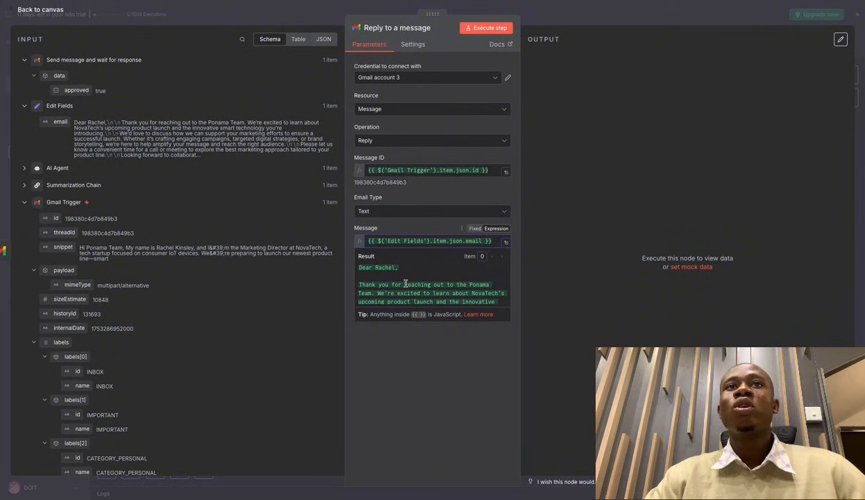
scroll(405, 283, down, 5)
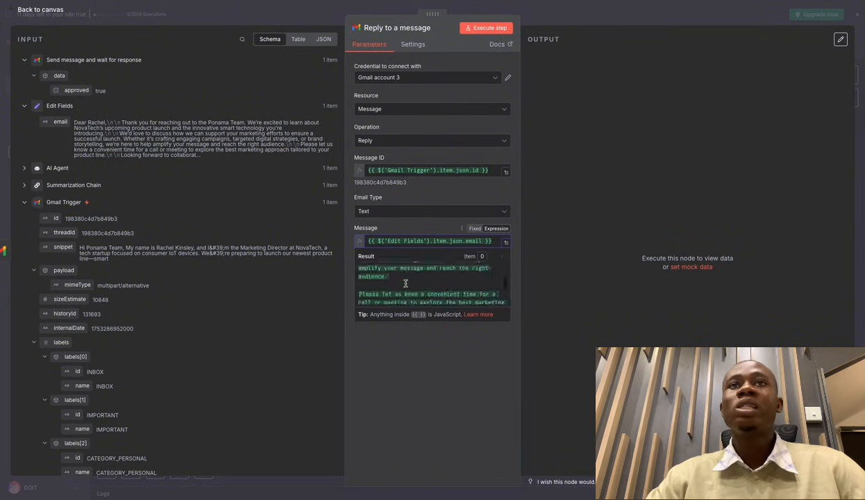
scroll(406, 283, down, 5)
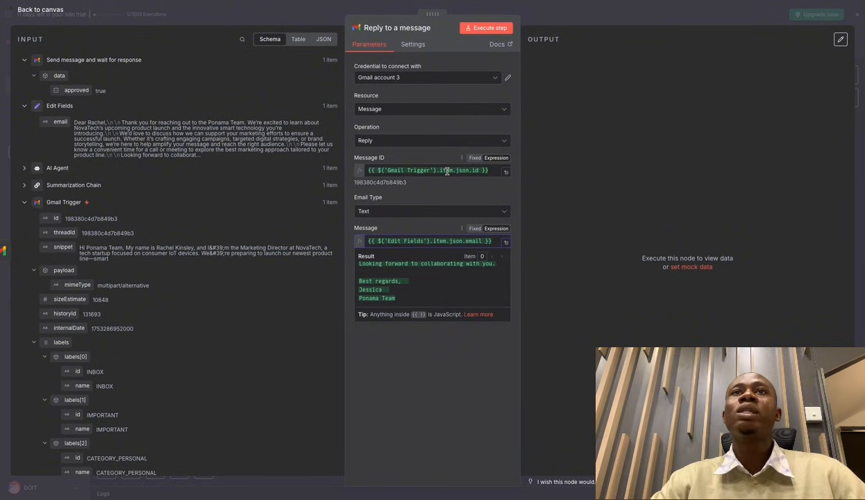
mouse_move(447, 171)
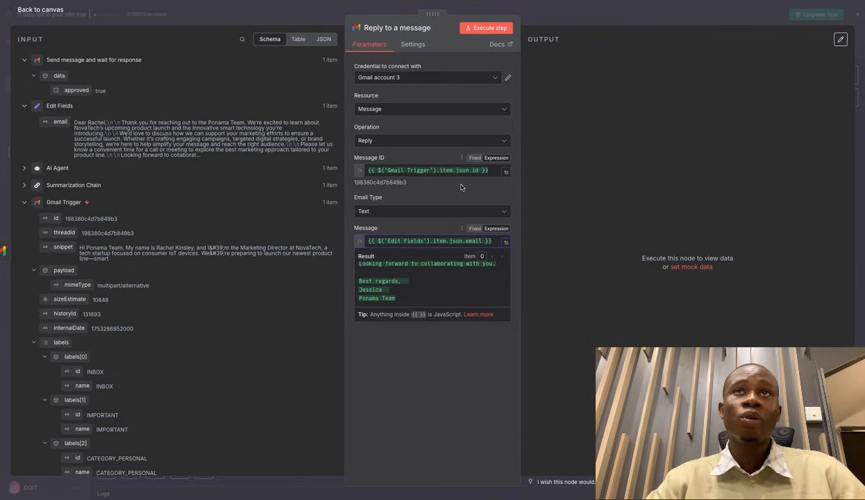
click(581, 17)
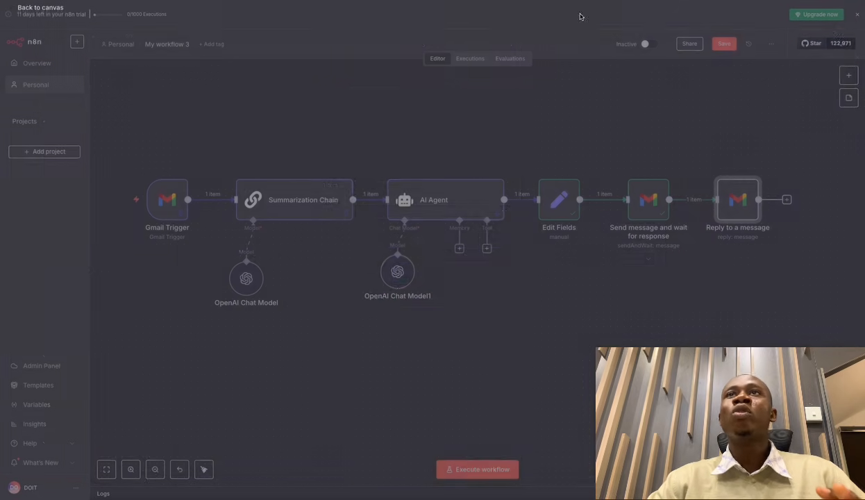
After a not-found error, switch the Reply step's credential to 'Gmail account' and re-run it successfully.
double_click(718, 196)
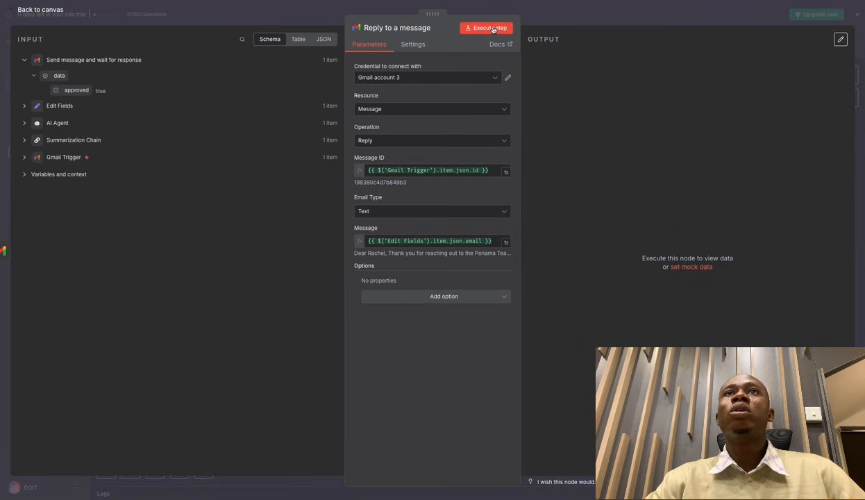
click(491, 29)
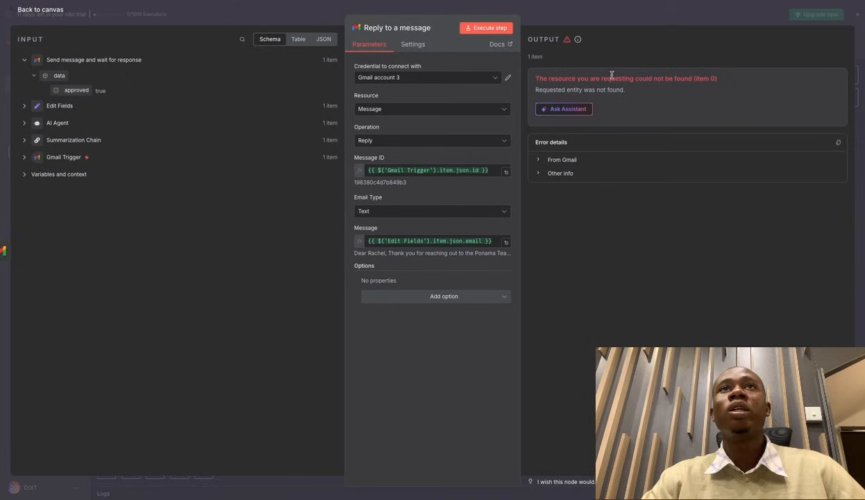
drag(535, 78, 711, 83)
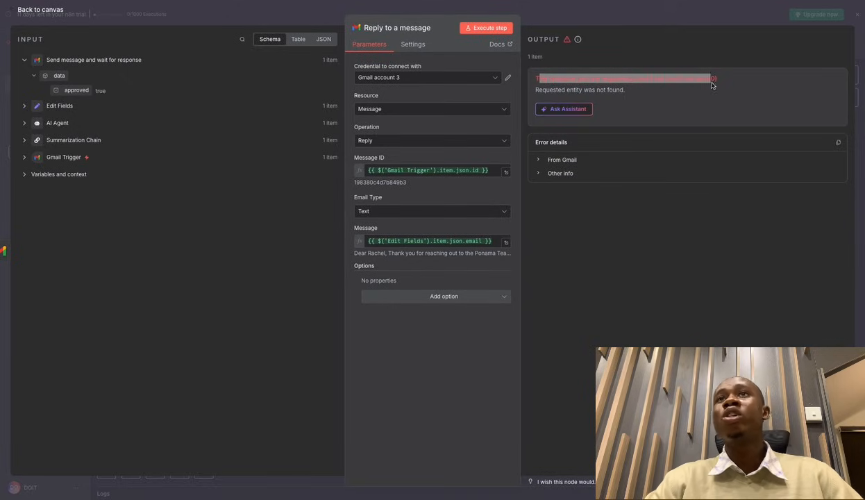
click(399, 78)
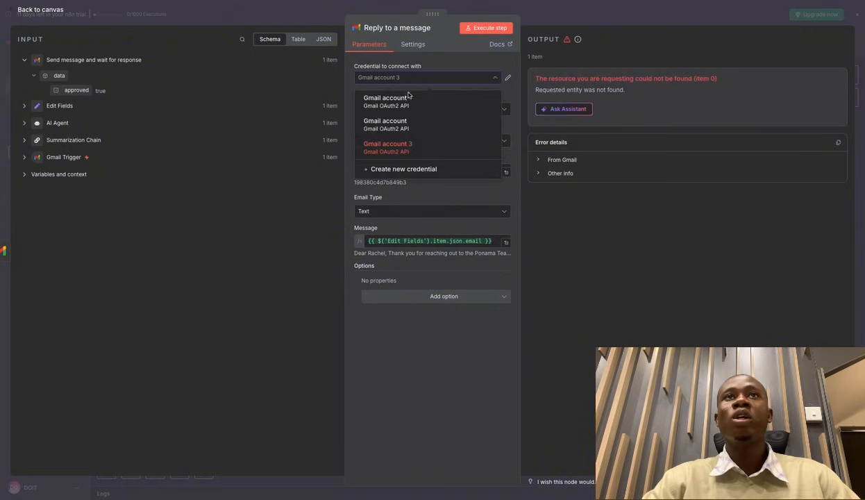
click(408, 123)
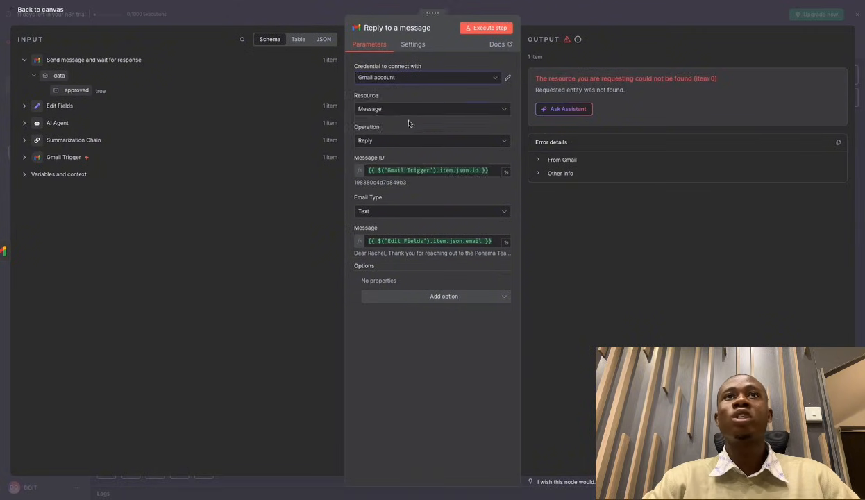
click(500, 30)
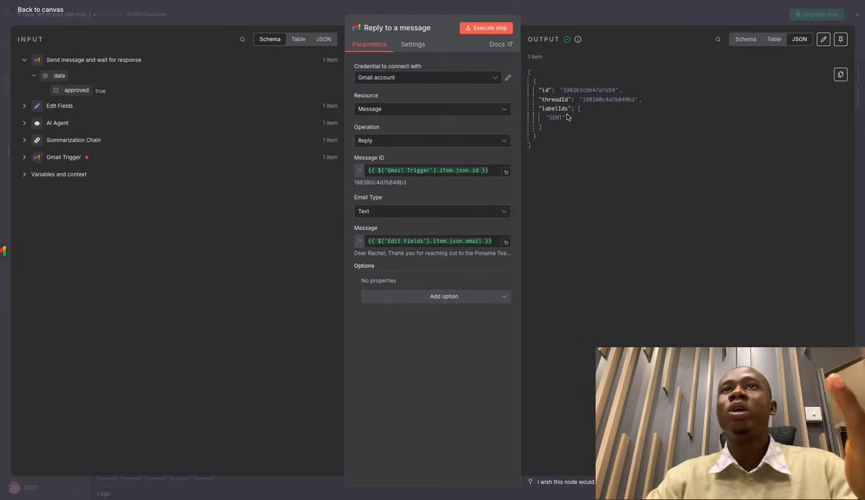
click(745, 40)
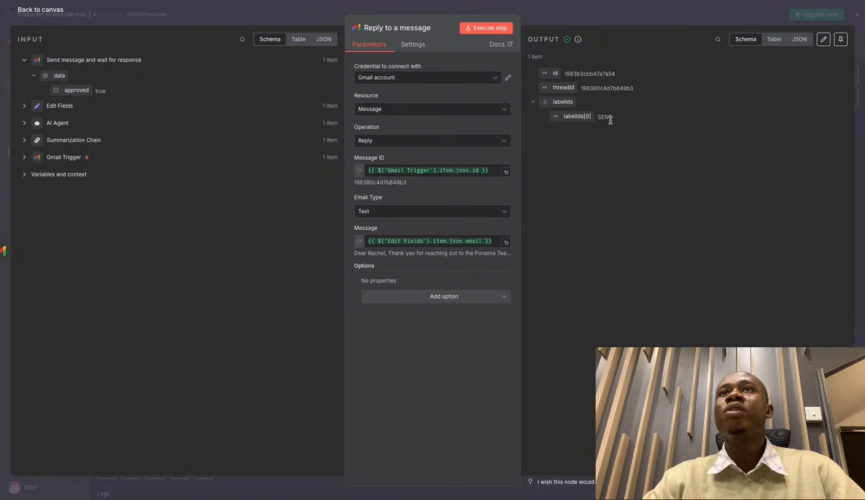
click(643, 29)
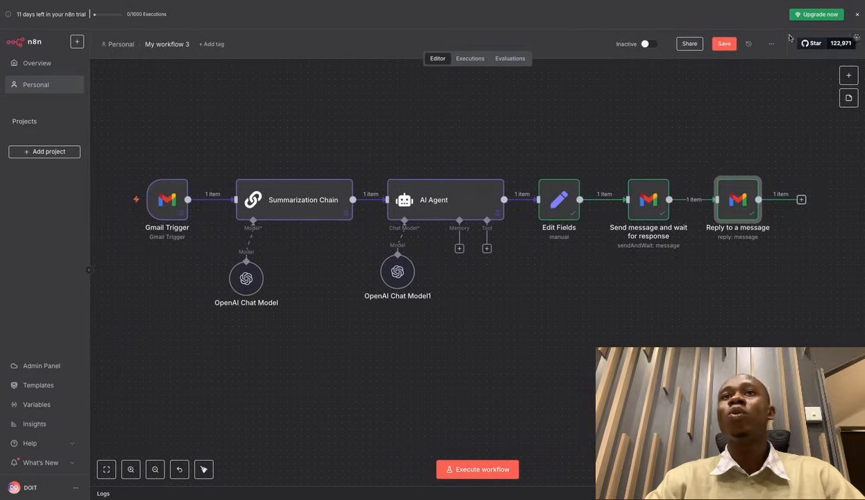
Open Gmail in a new tab and expand the Q4 Launch inquiry thread to see the reply.
key(super+t)
click(441, 0)
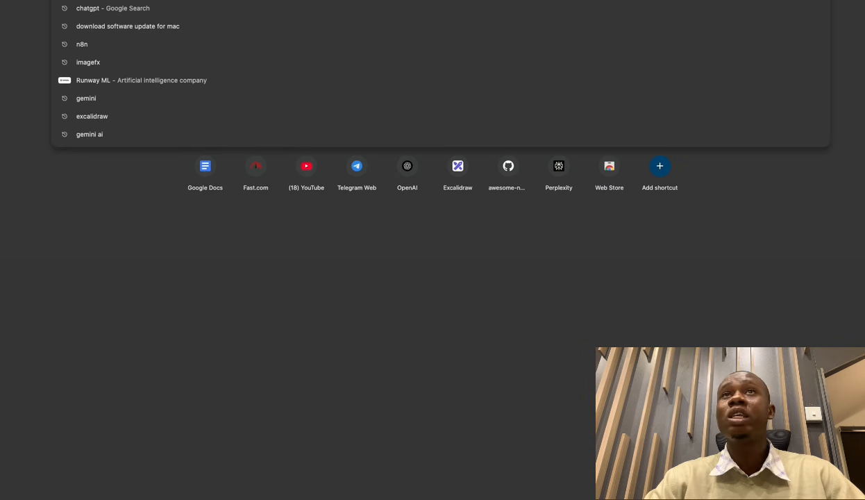
click(817, 210)
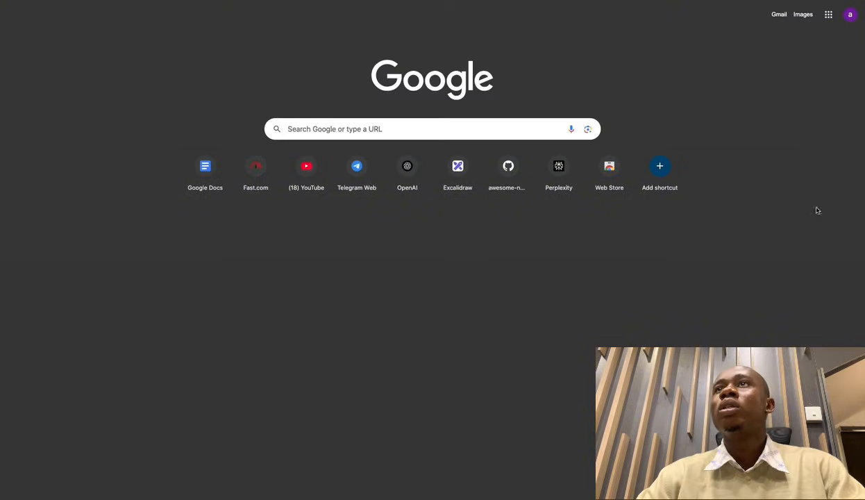
click(778, 14)
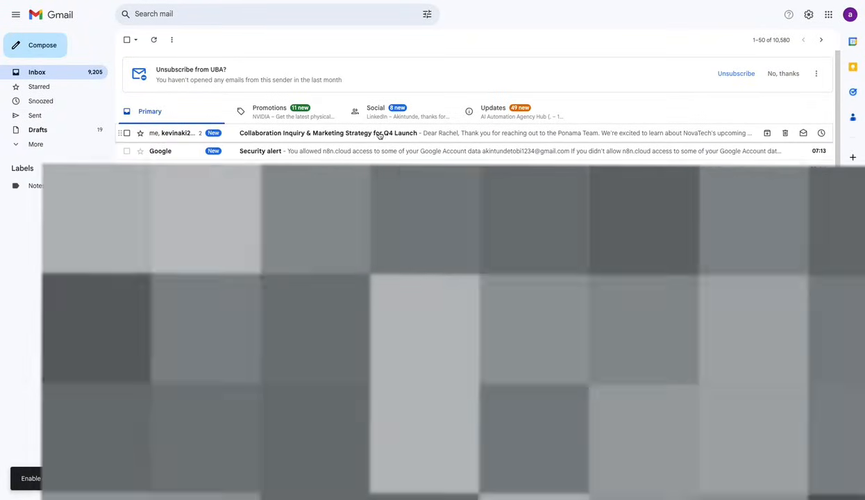
click(338, 133)
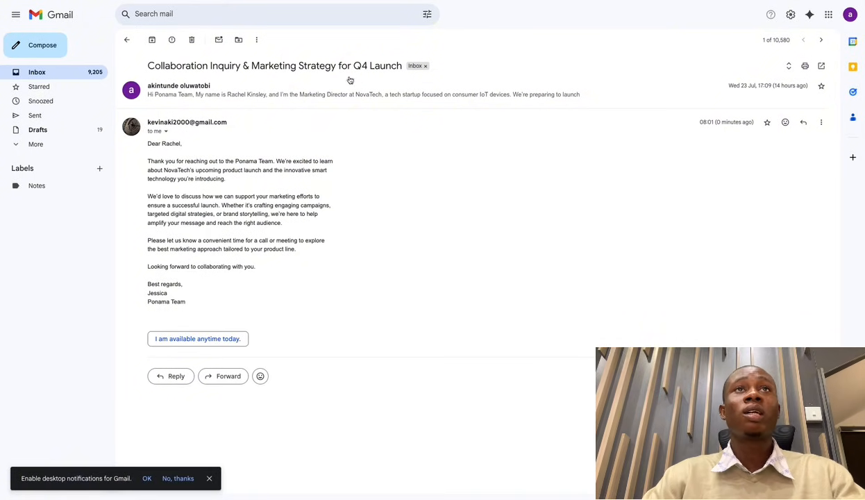
click(337, 93)
scroll(248, 252, down, 5)
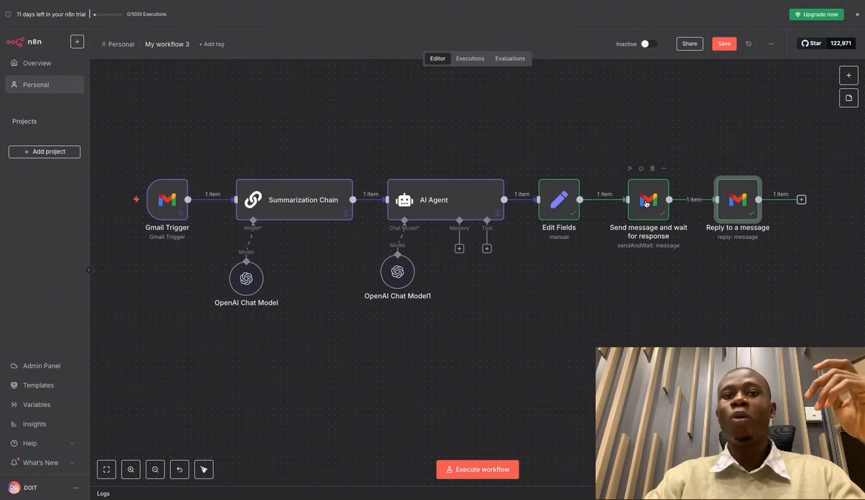
Change the workflow name from 'My workflow 3' to 'Email response automation' and save.
double_click(167, 199)
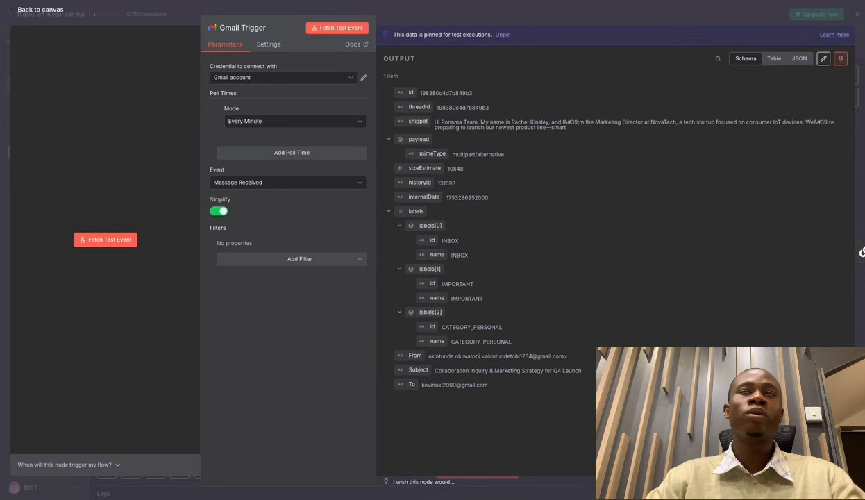
click(503, 24)
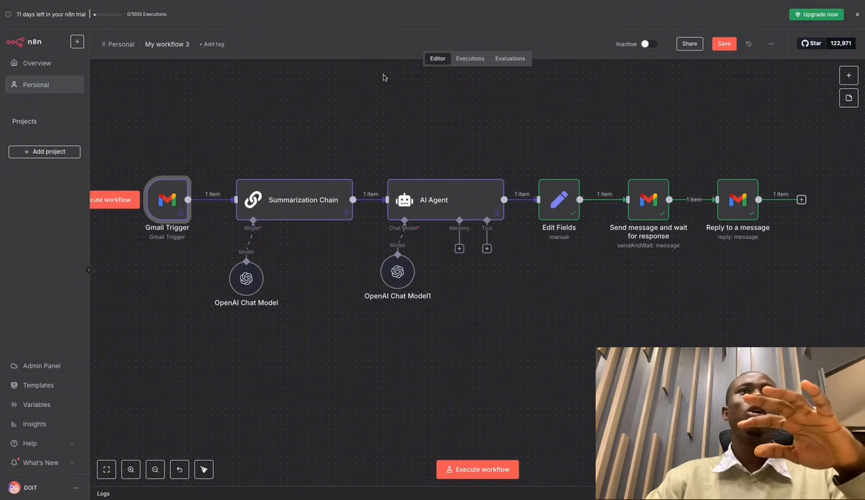
click(164, 43)
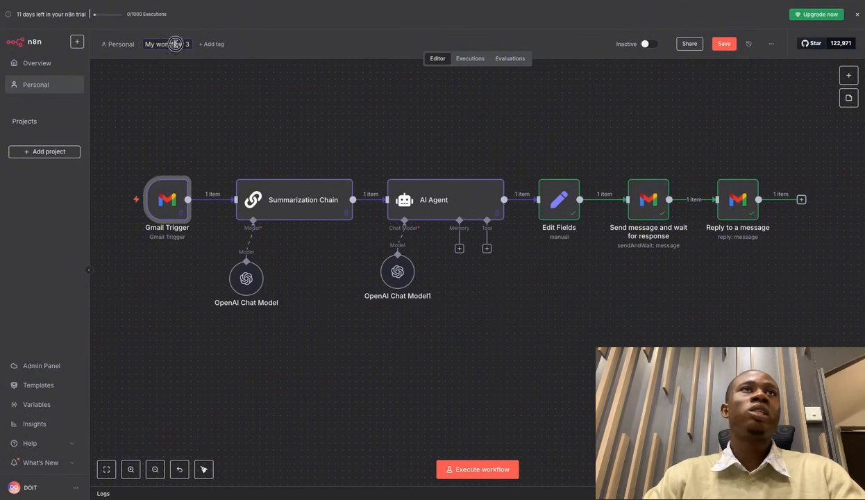
triple_click(175, 44)
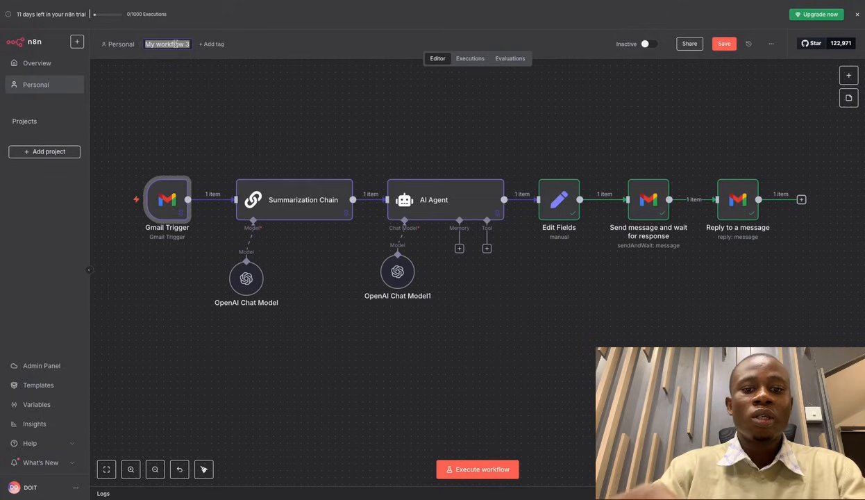
text(Emailresponse)
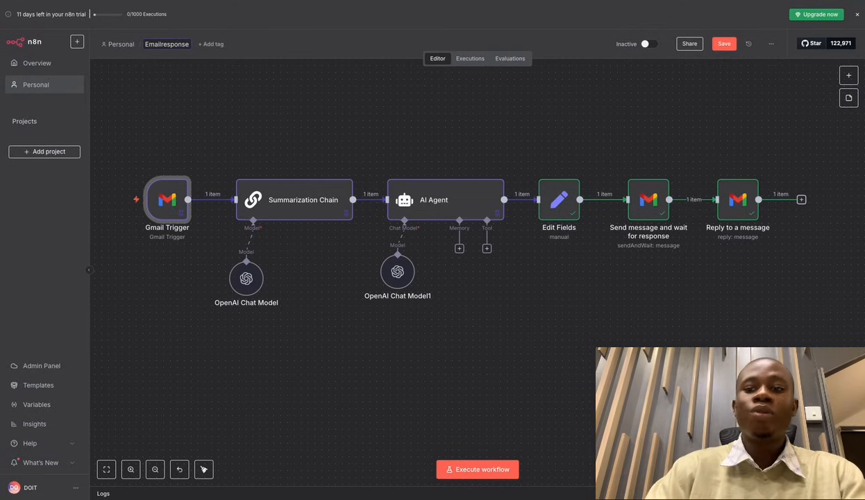
click(165, 44)
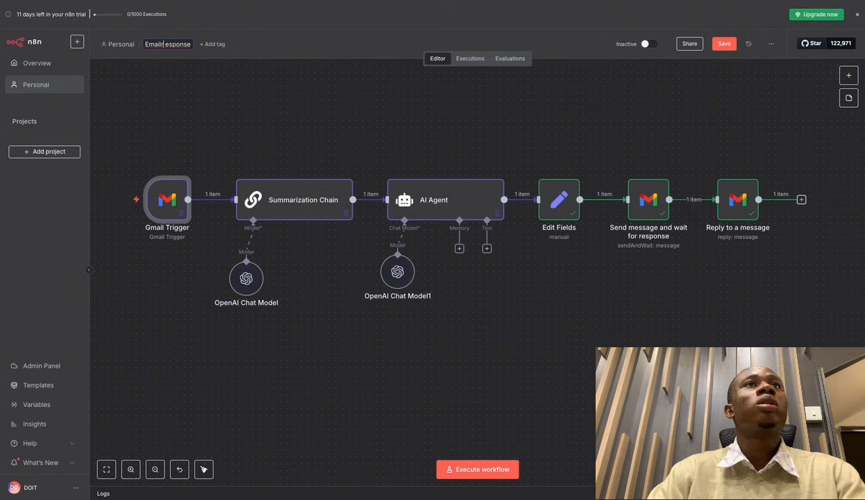
key(BackSpace)
key(Left)
text(response)
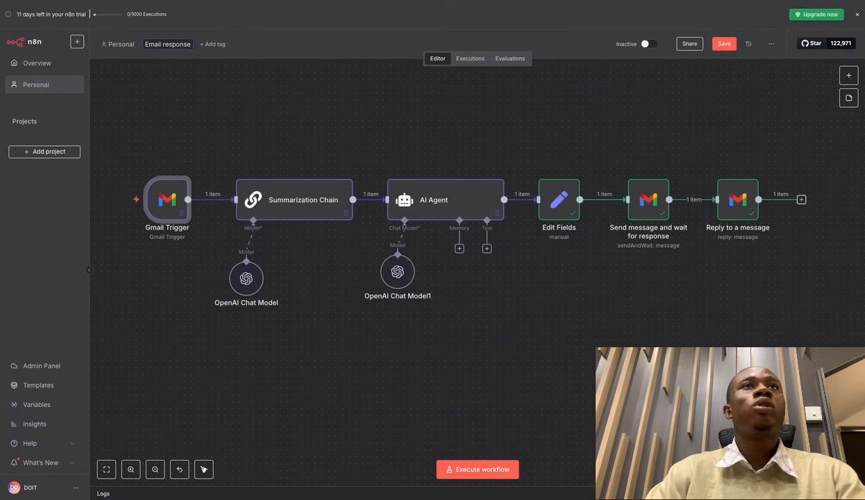
text( automa)
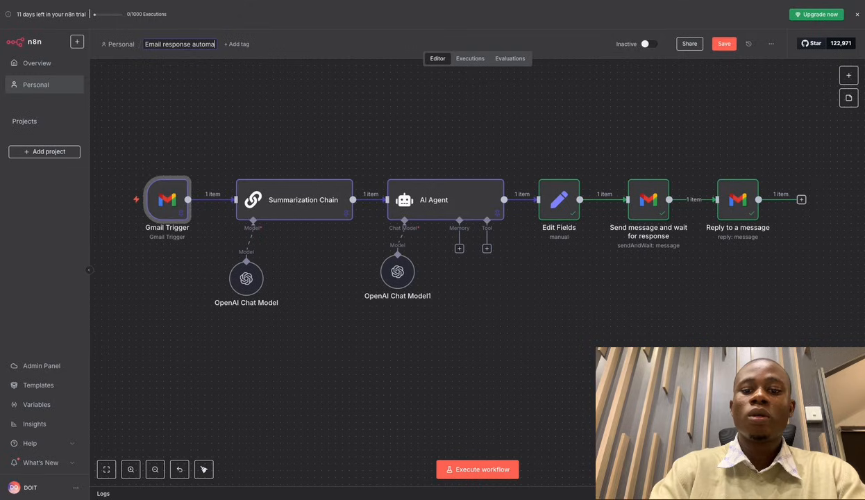
text(tion)
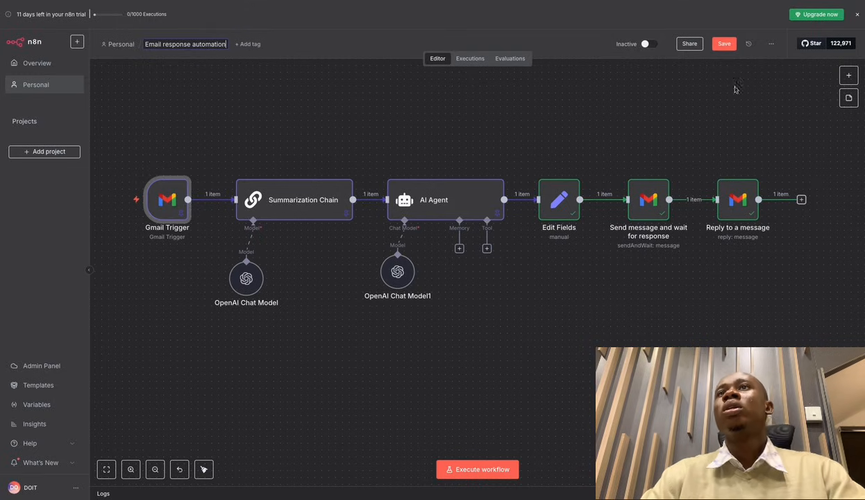
click(725, 48)
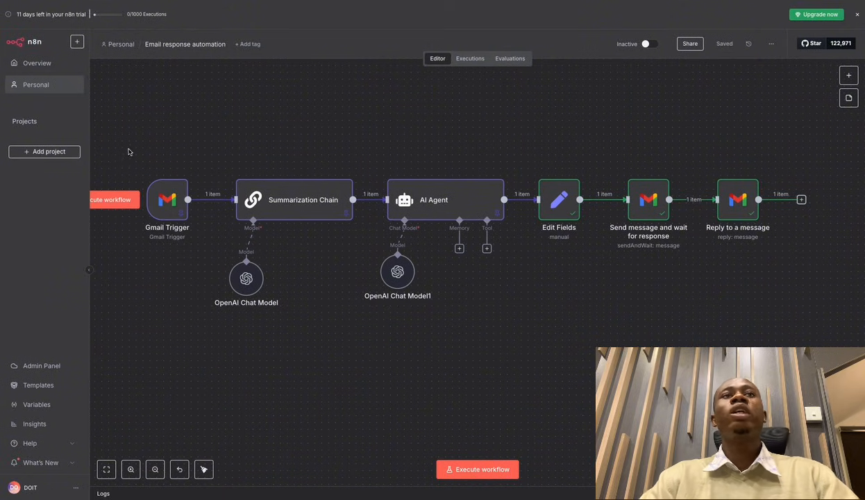
mouse_move(112, 145)
mouse_down()
mouse_move(576, 260)
mouse_move(736, 313)
mouse_move(720, 312)
mouse_up()
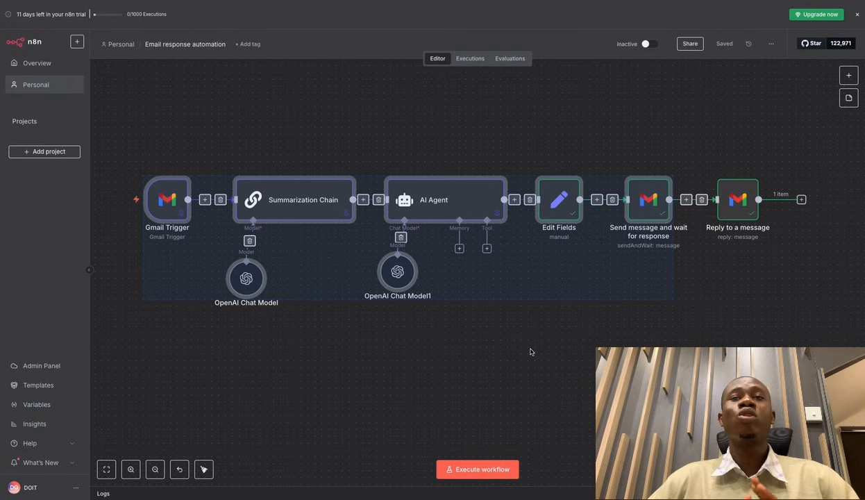
click(594, 327)
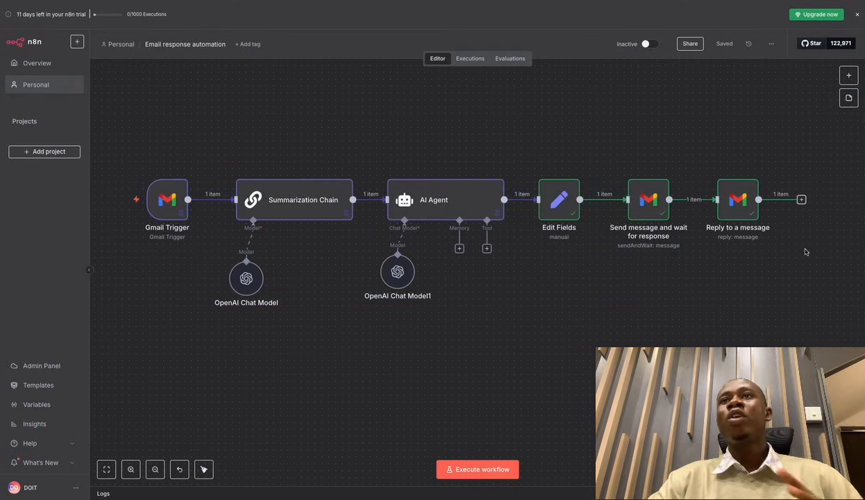